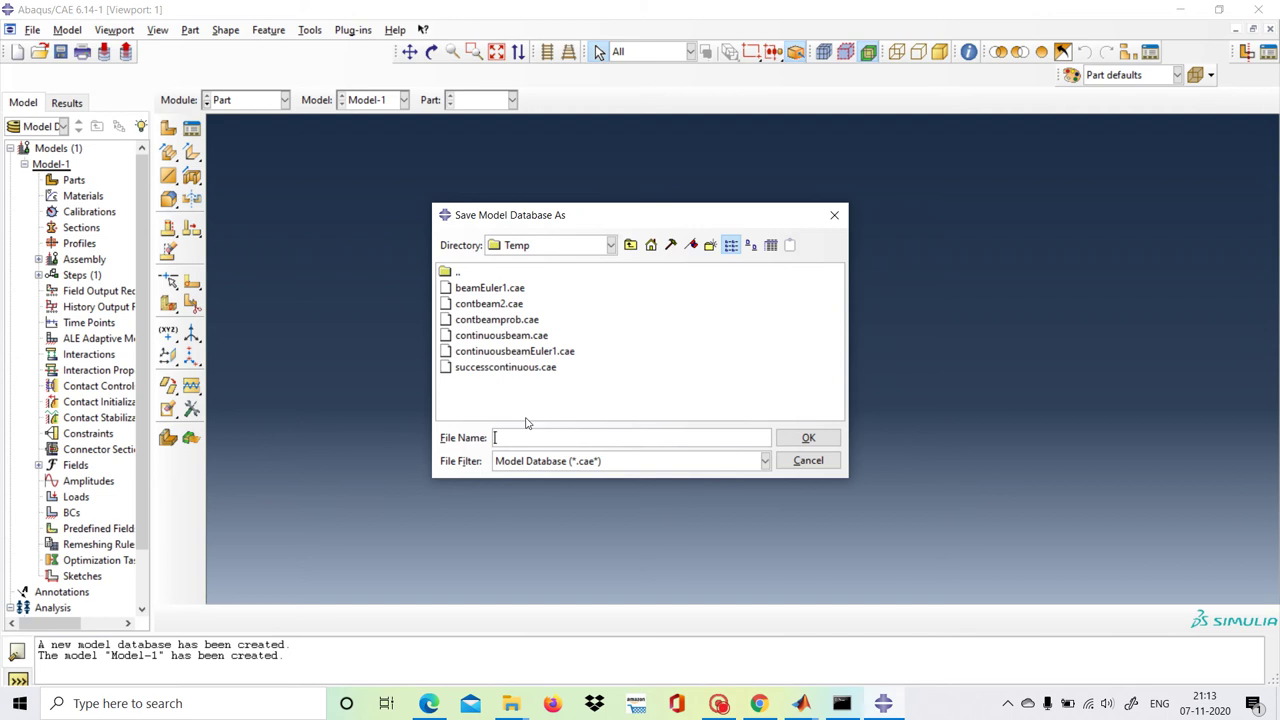
Enter the file name simpsupportbeam and save the model database as simpsupportbeam.cae in C:\Temp
type("simpsupportbeam")
left_click(808, 440)
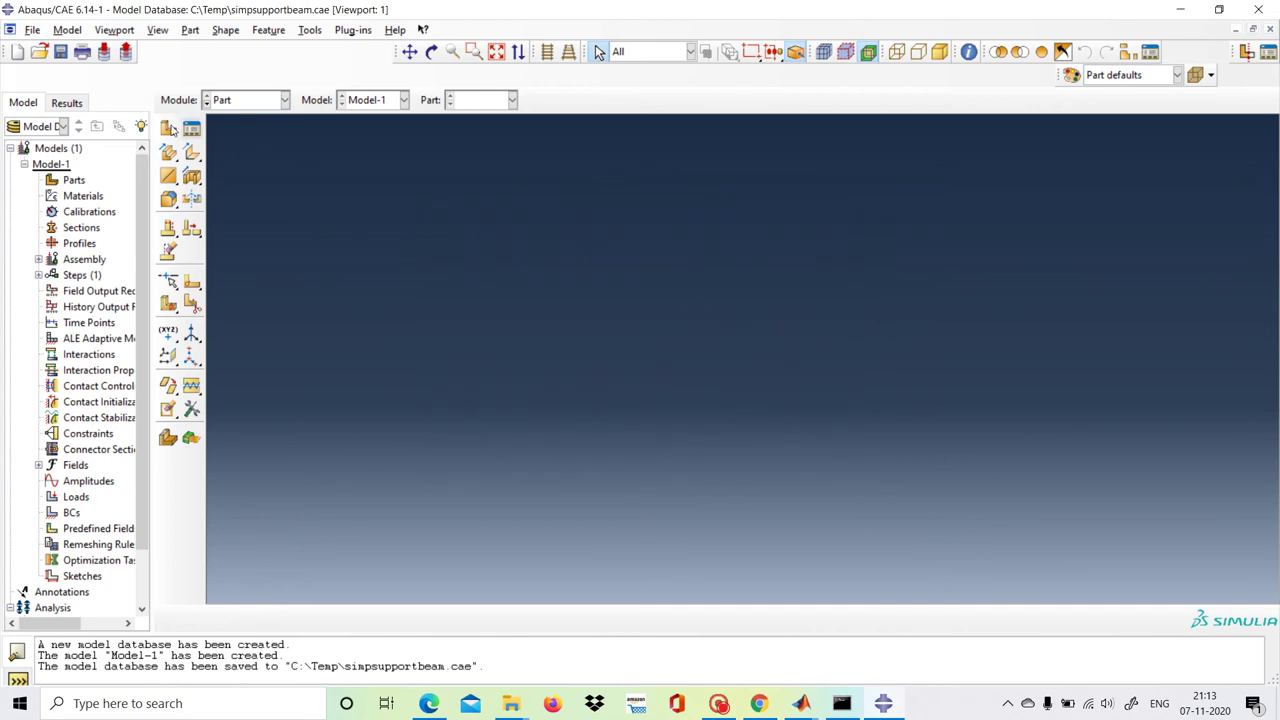
Create Part-1 as a 2D planar deformable wire part with approximate size 5000
left_click(169, 131)
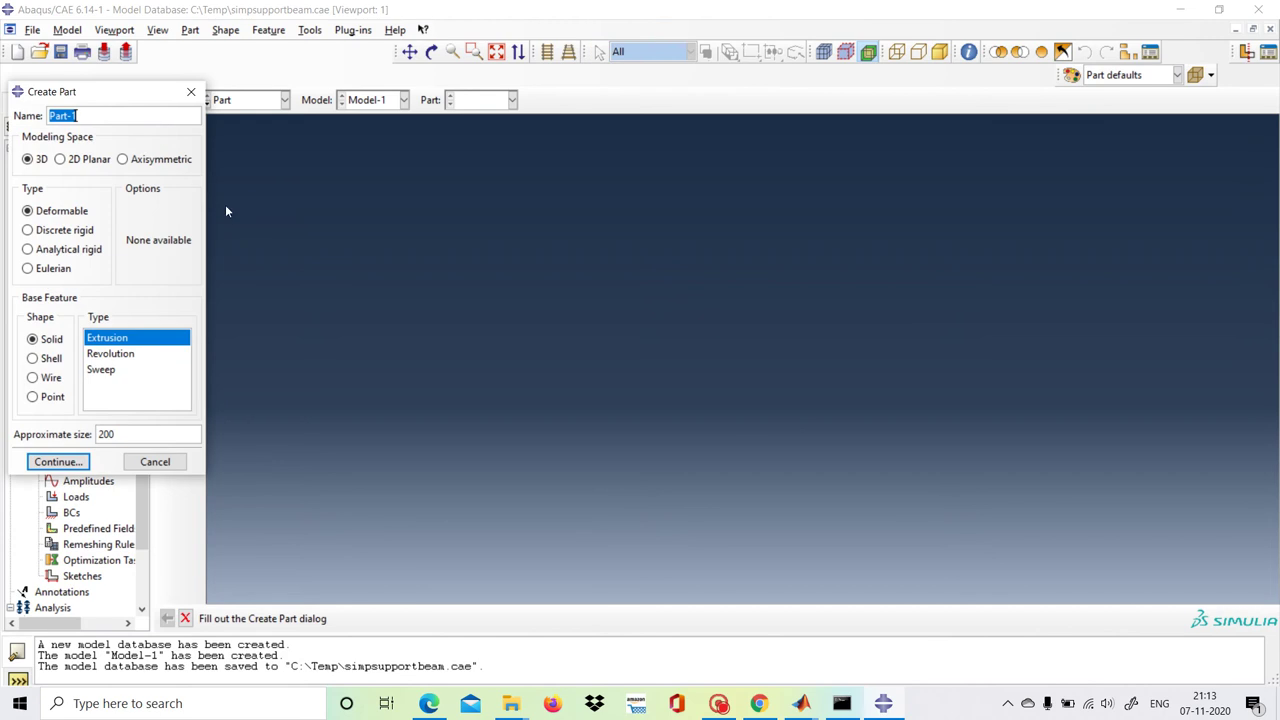
left_click(60, 160)
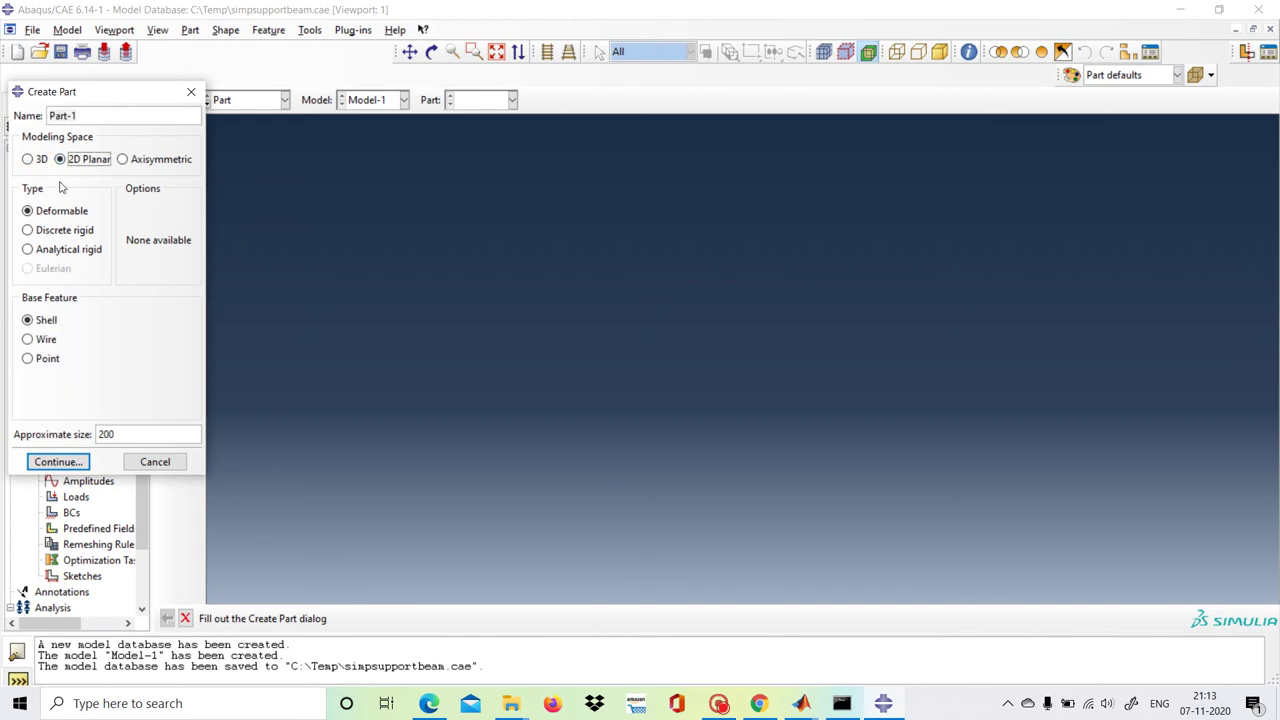
left_click(29, 340)
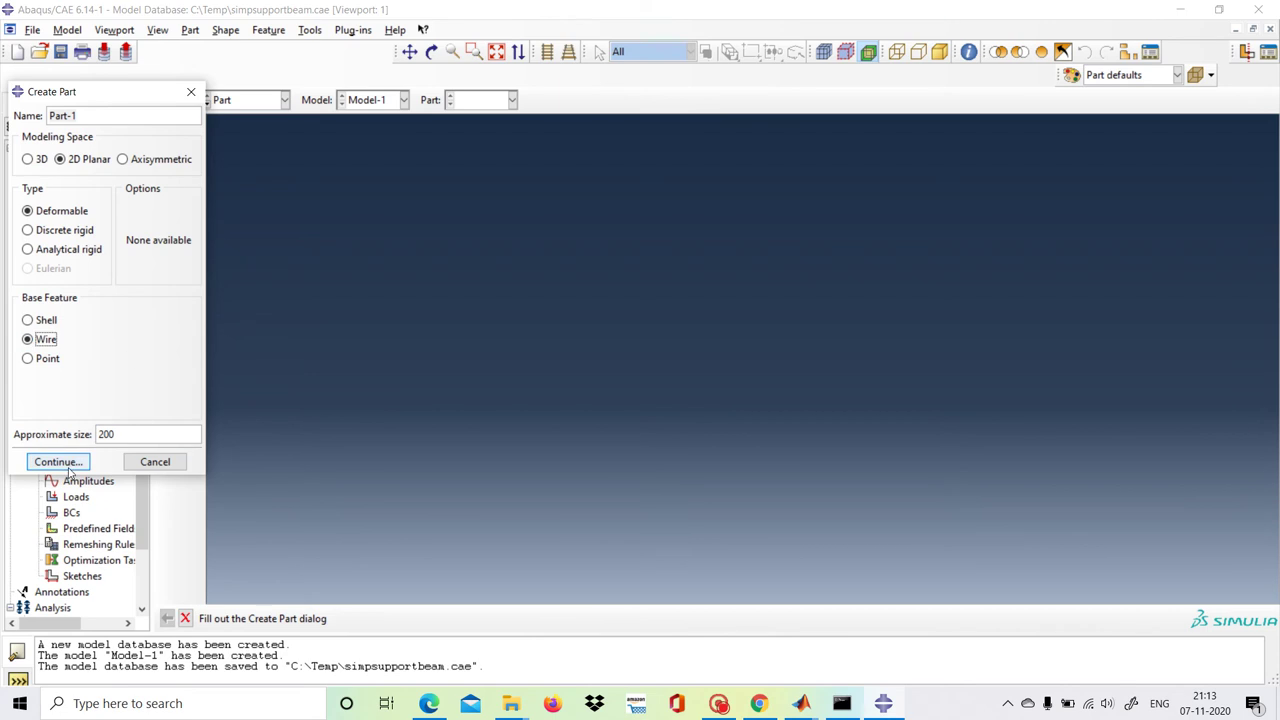
left_click_drag(116, 434, 87, 416)
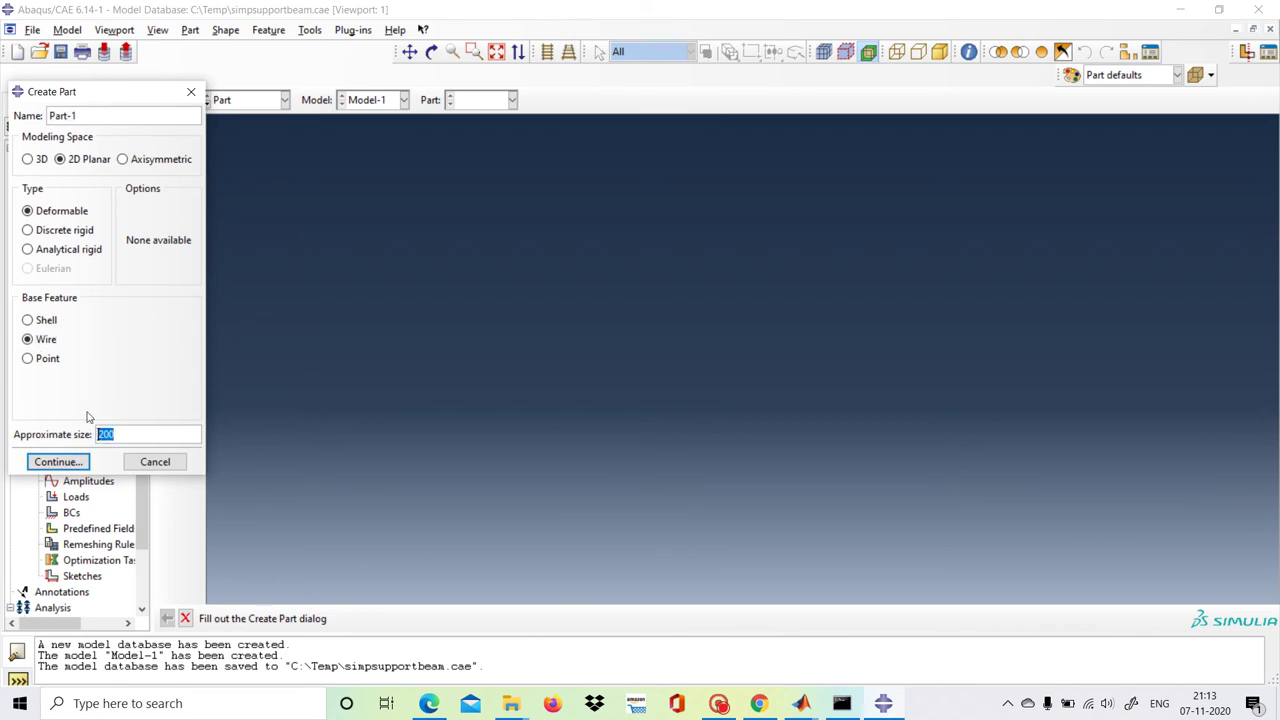
type("5000")
left_click(58, 462)
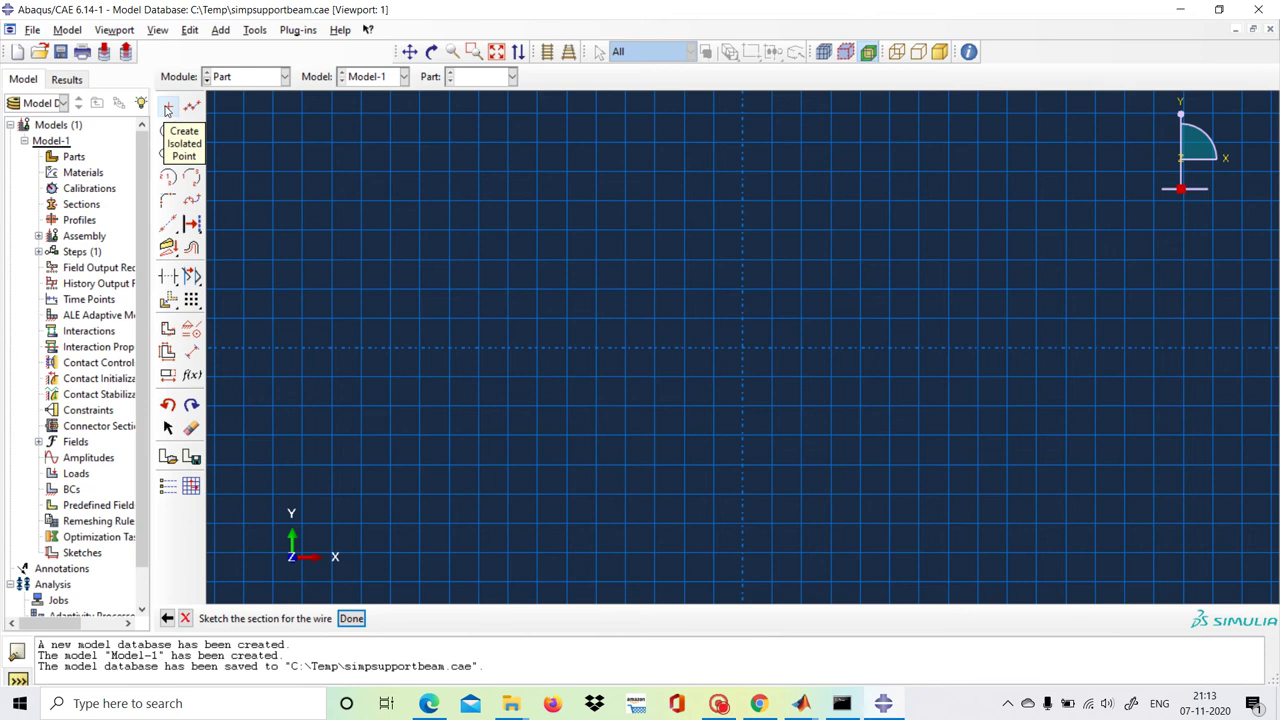
Place isolated sketch points at 0,0 and 1000,0
left_click(168, 109)
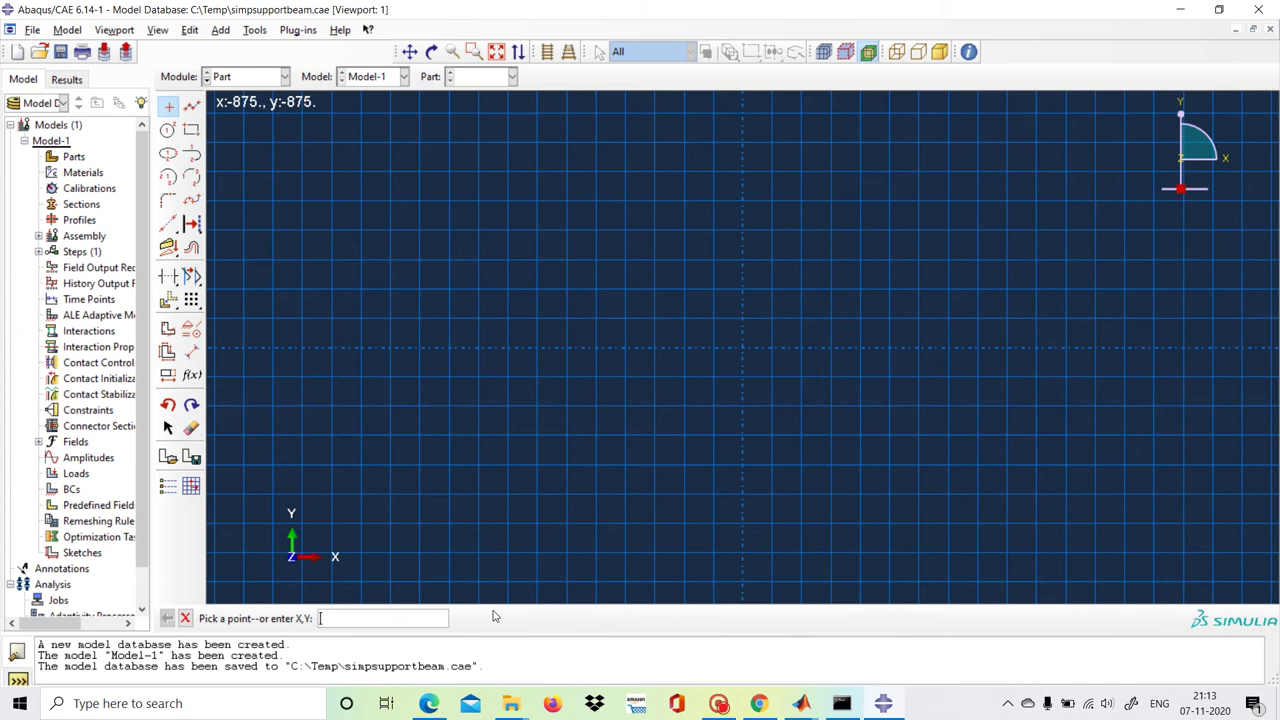
type("00")
key("BackSpace")
type(",0")
key("Return")
type("1000,0")
key("Return")
Draw a line between the two points and finish the sketch as wire Part-1
left_click(192, 105)
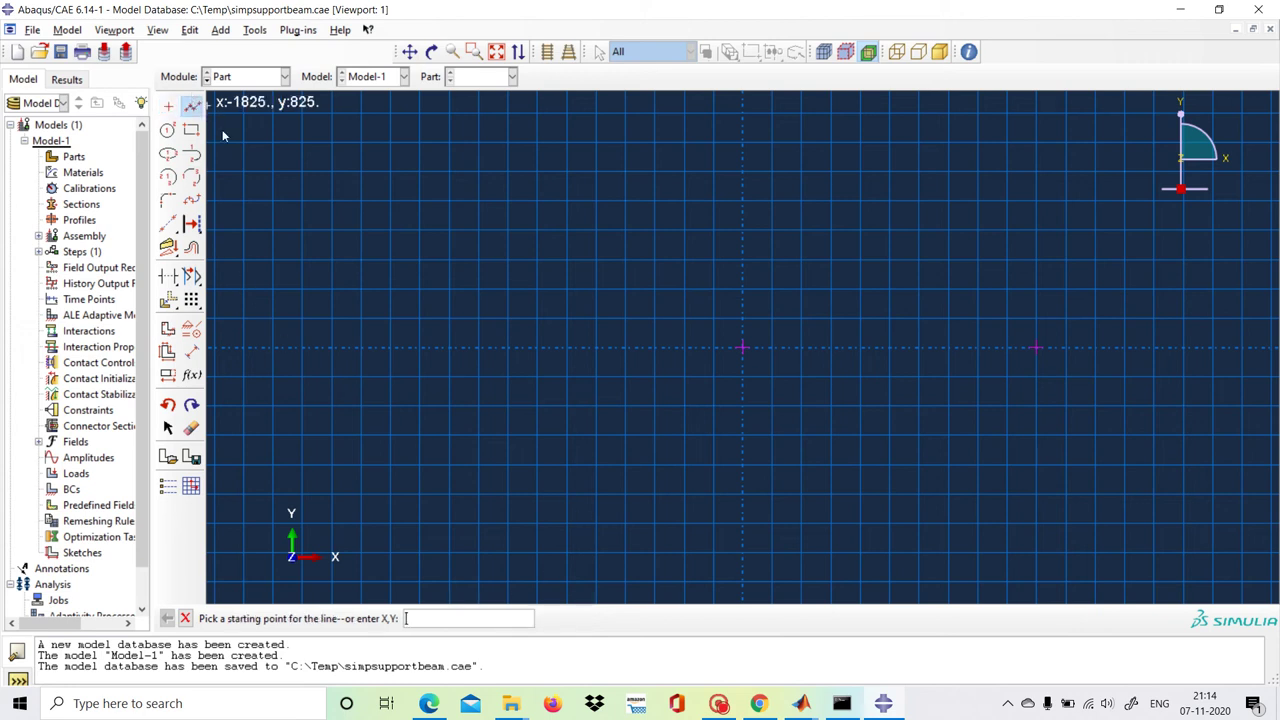
left_click(742, 349)
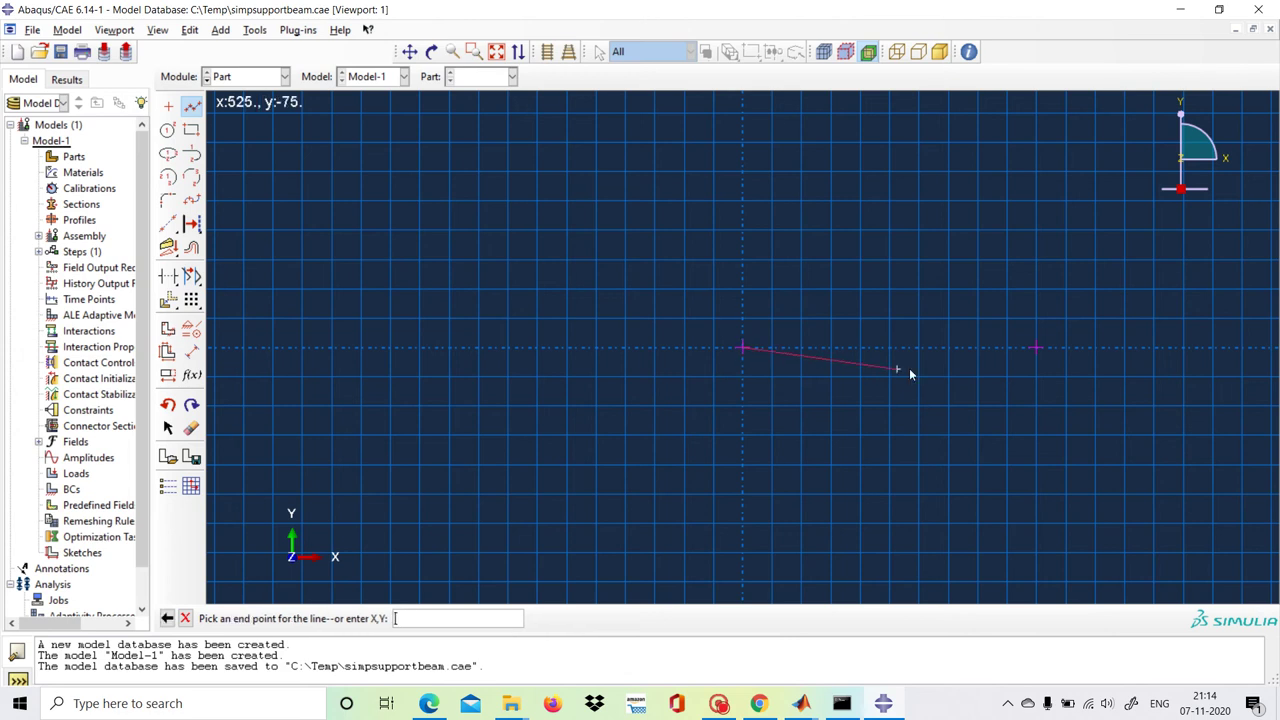
left_click(1037, 347)
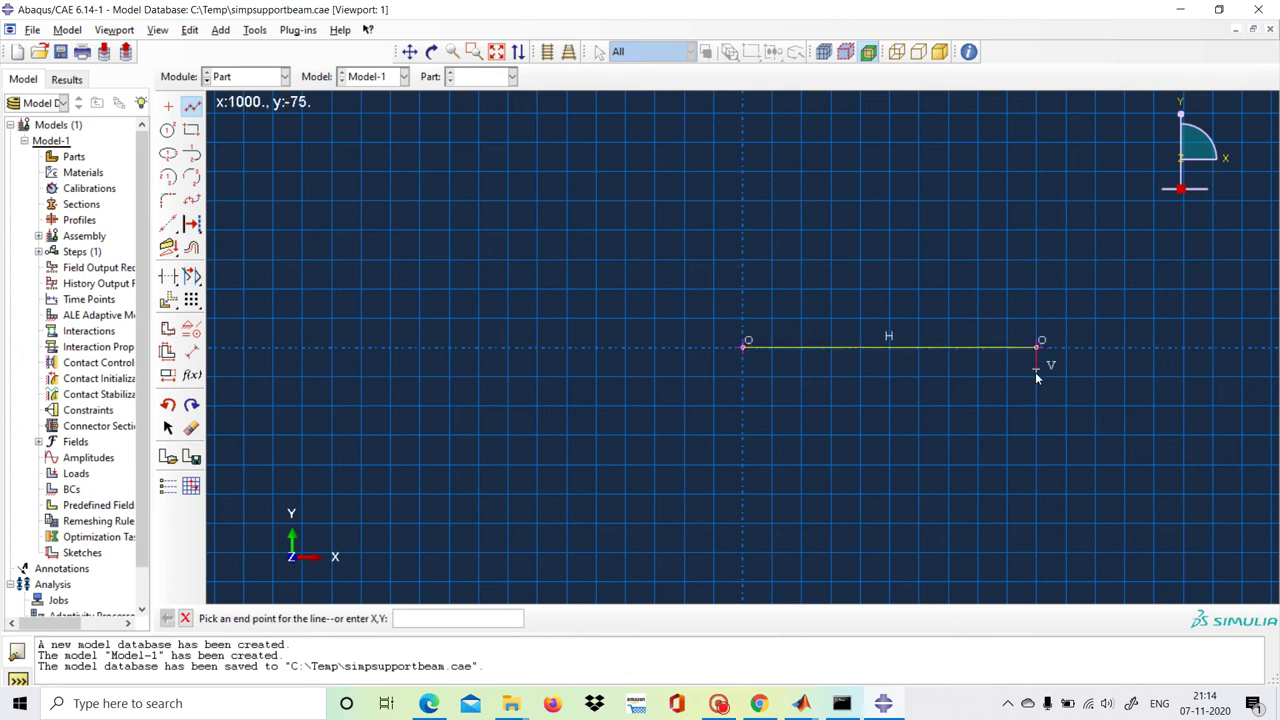
key("Escape")
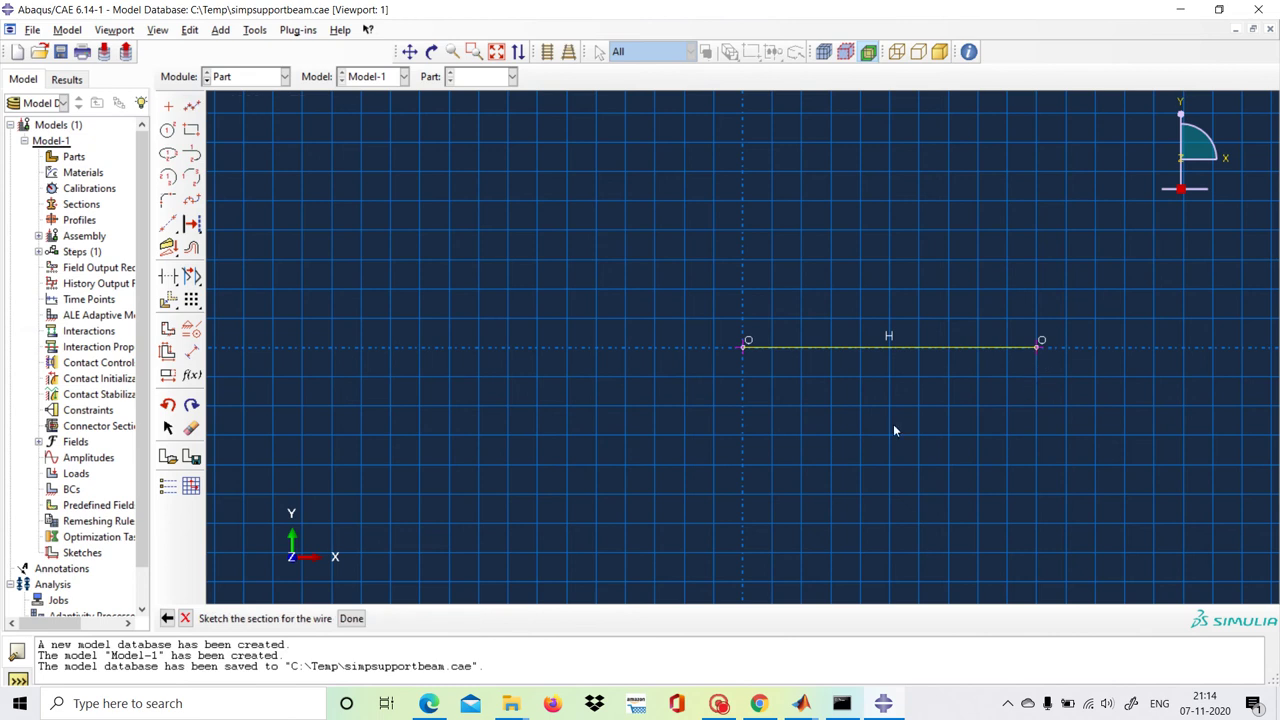
left_click(351, 619)
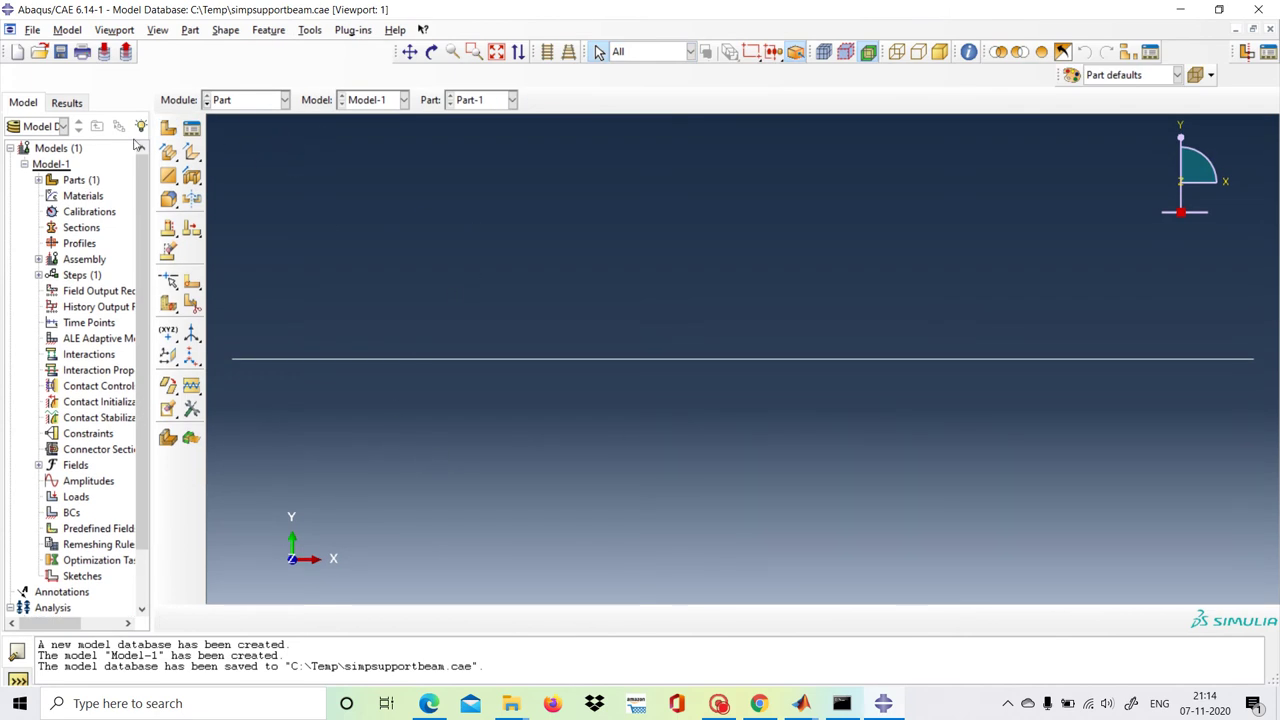
Switch to the Property module and add Mechanical > Elastic behaviour to a new material
left_click(285, 101)
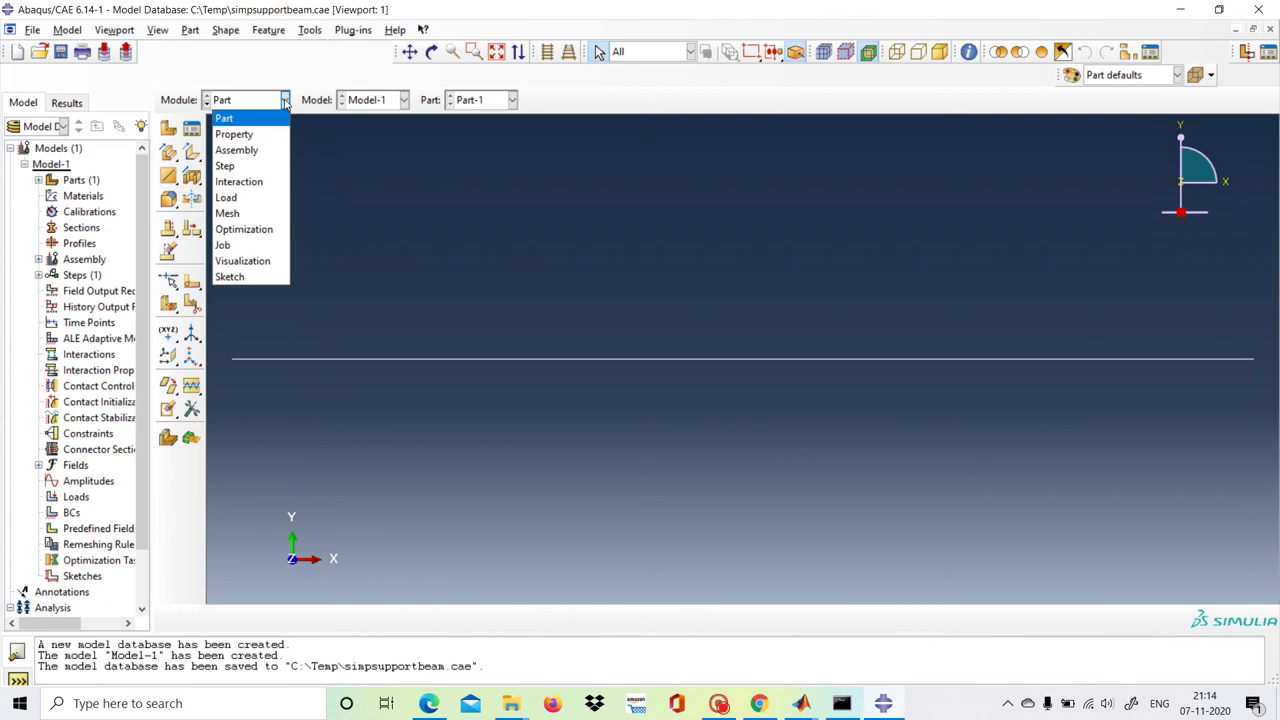
left_click(275, 135)
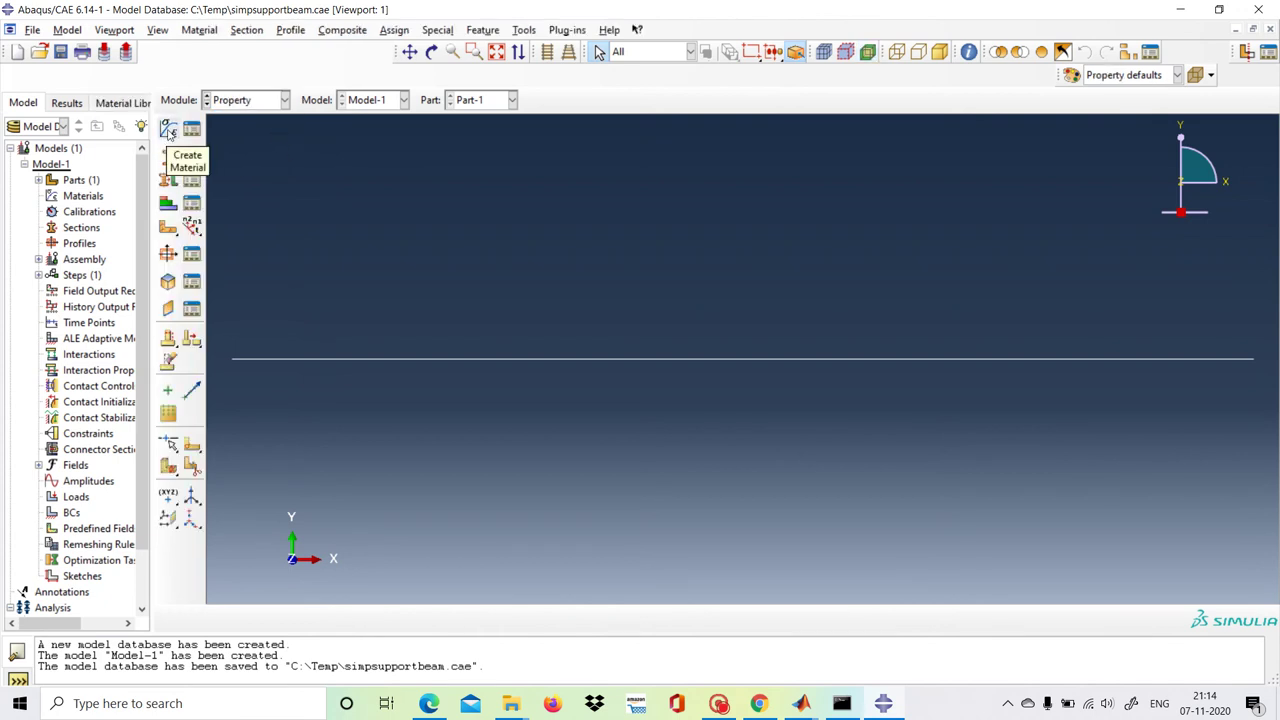
left_click(169, 132)
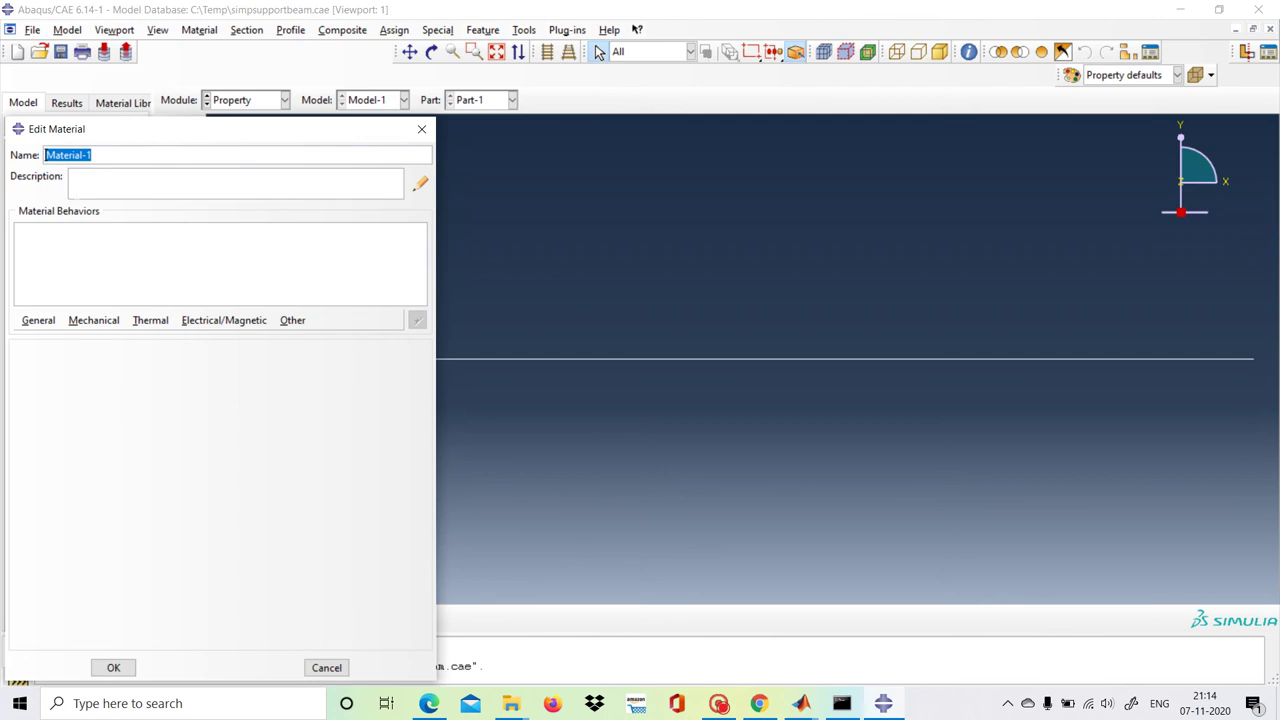
left_click(38, 321)
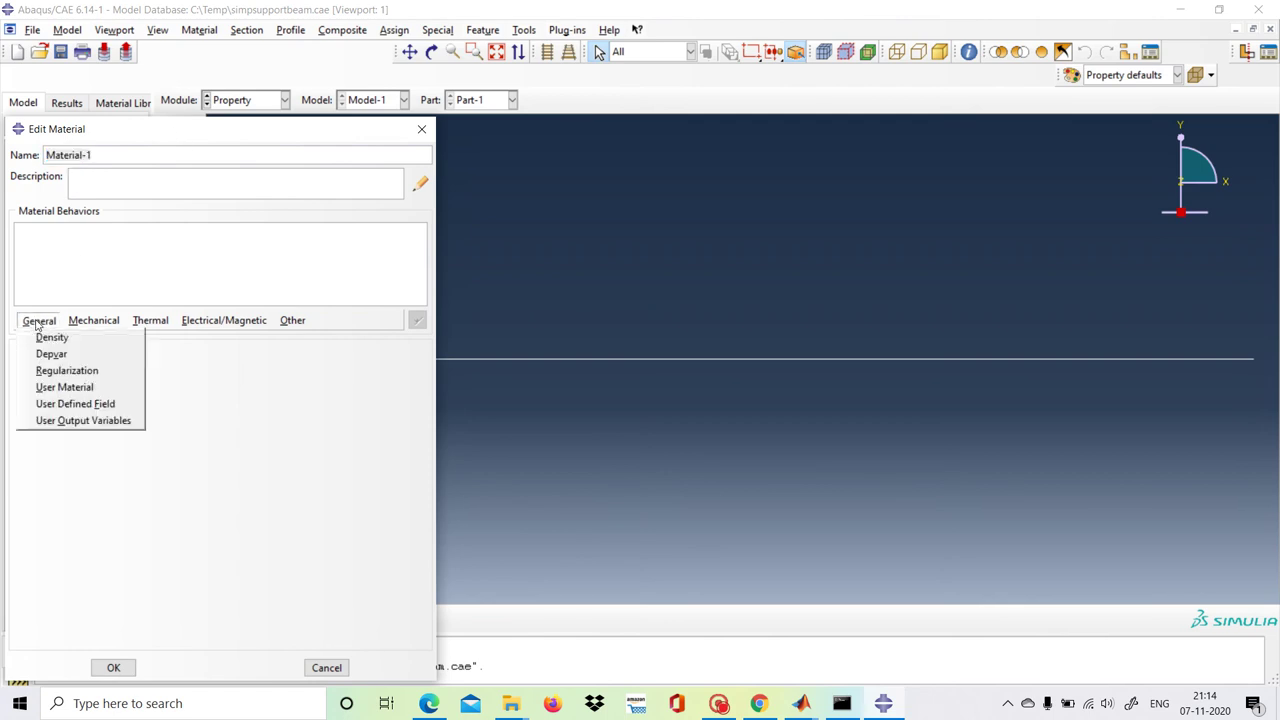
left_click(86, 326)
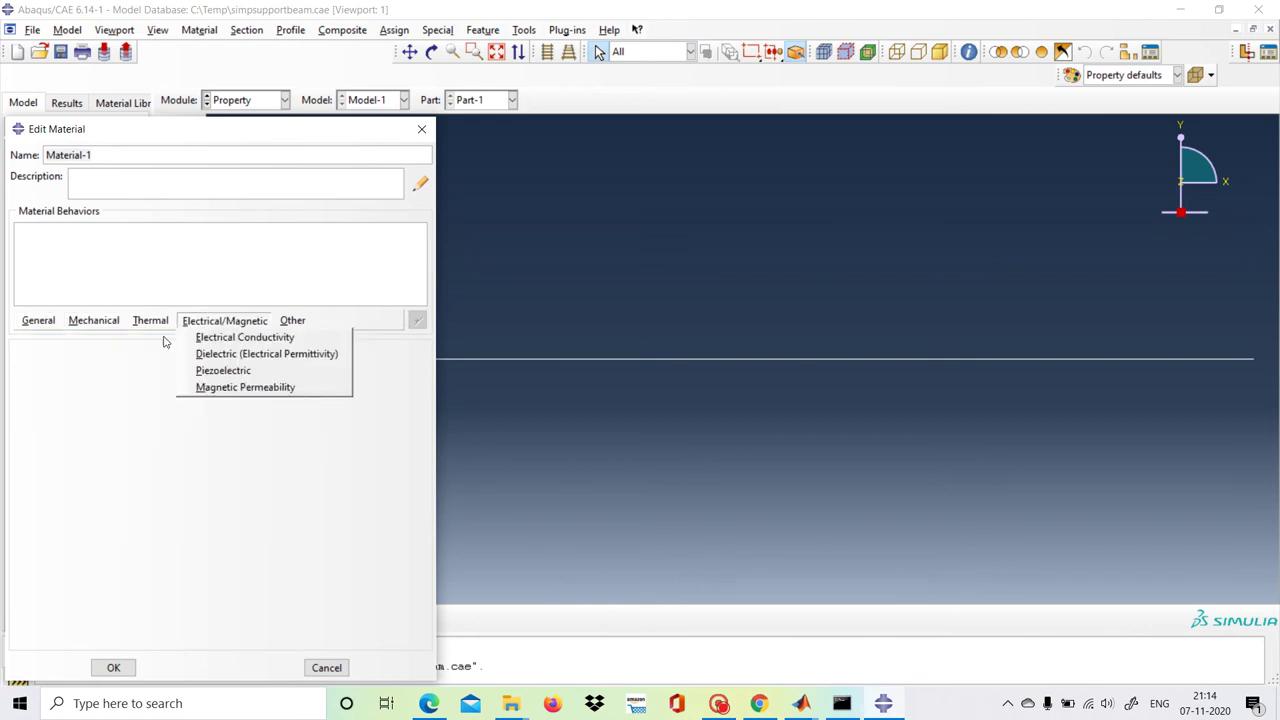
left_click(102, 326)
left_click(97, 326)
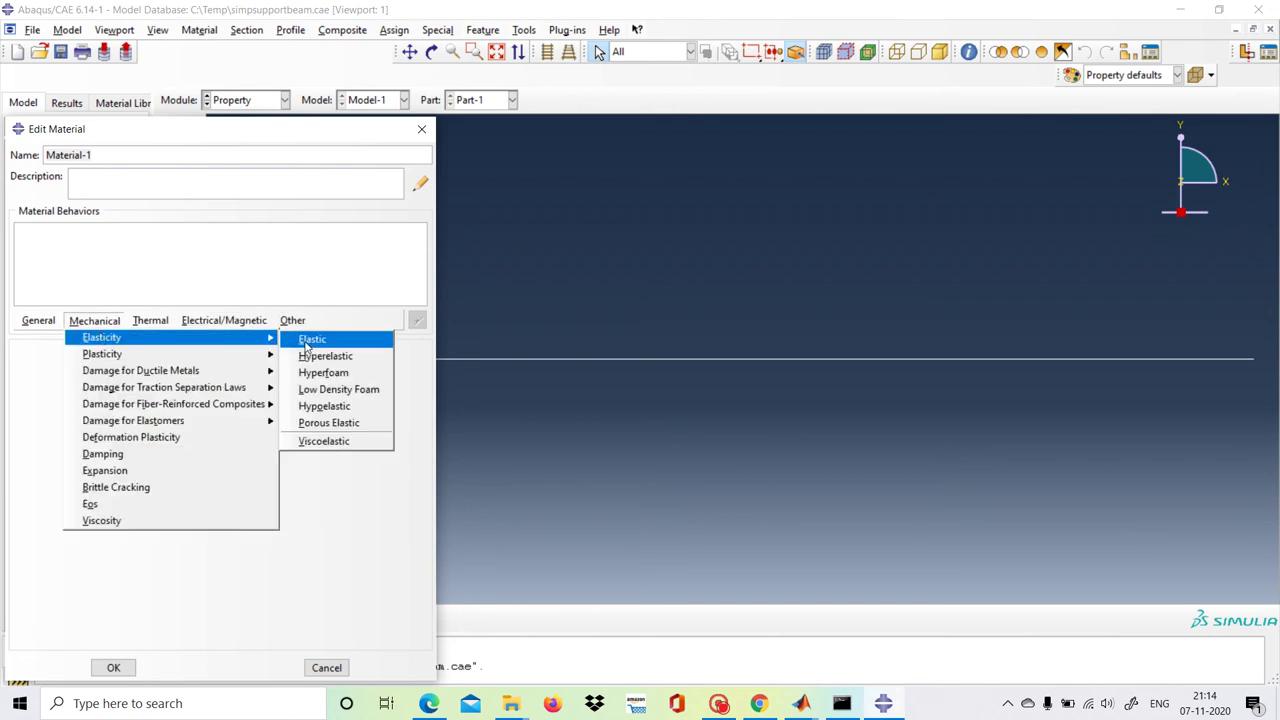
left_click(306, 345)
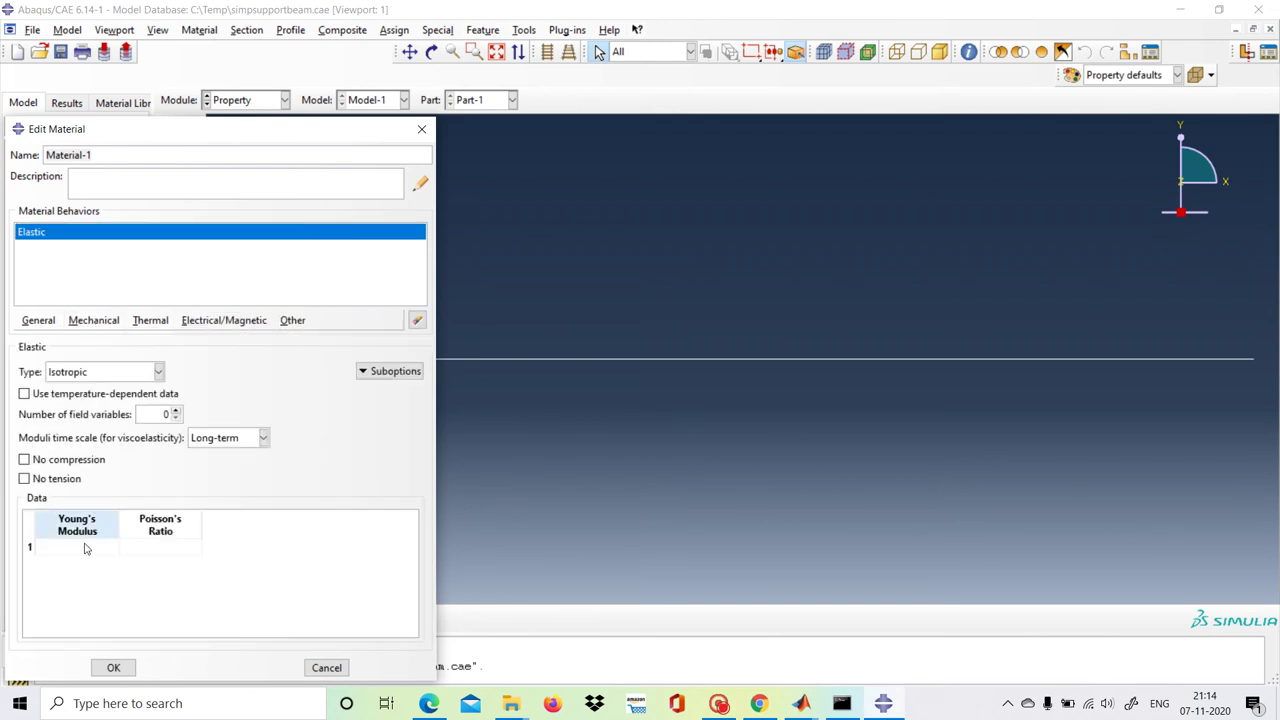
Set Young's modulus 1 and Poisson's ratio 0 and save Material-1
left_click(85, 550)
type("1")
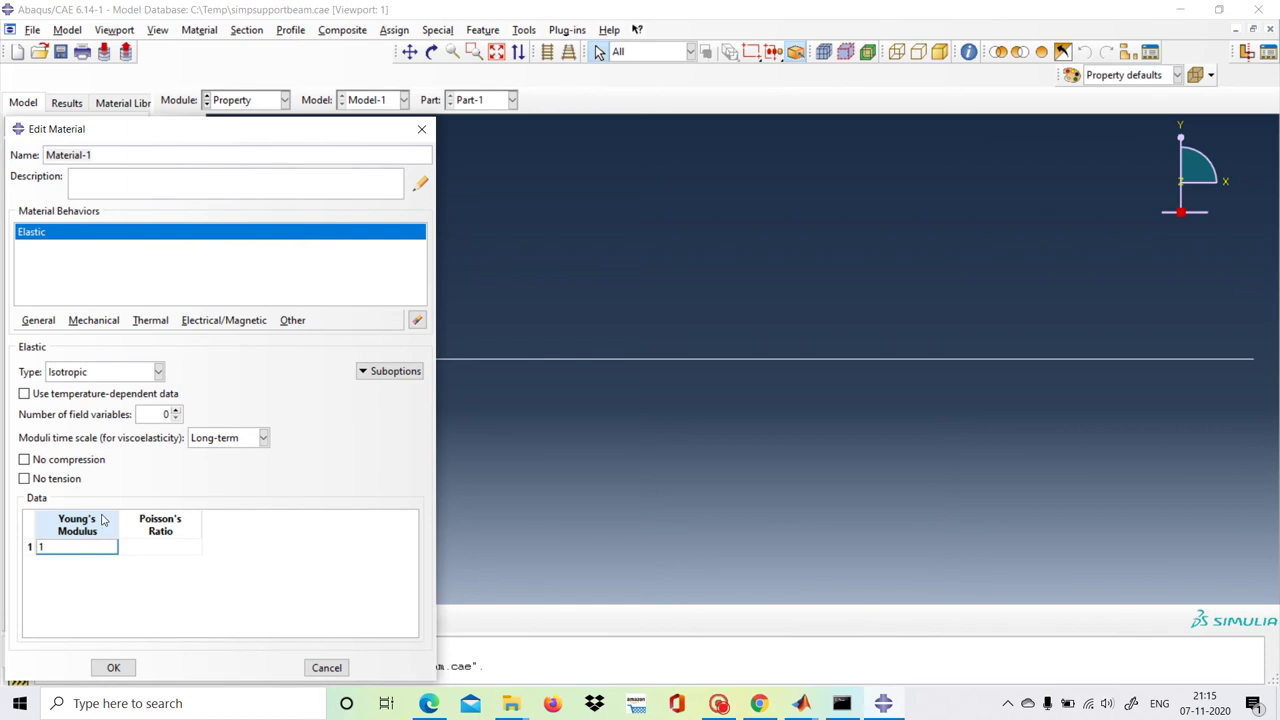
left_click(163, 547)
type("0")
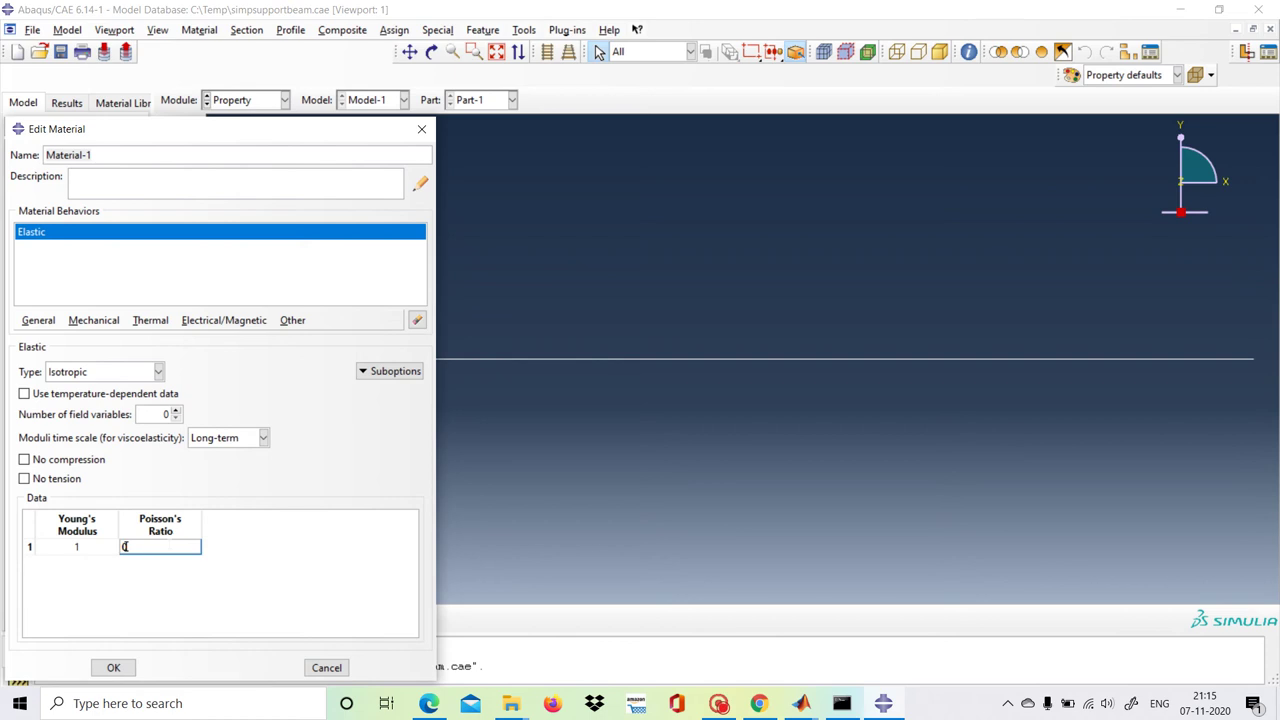
left_click(116, 669)
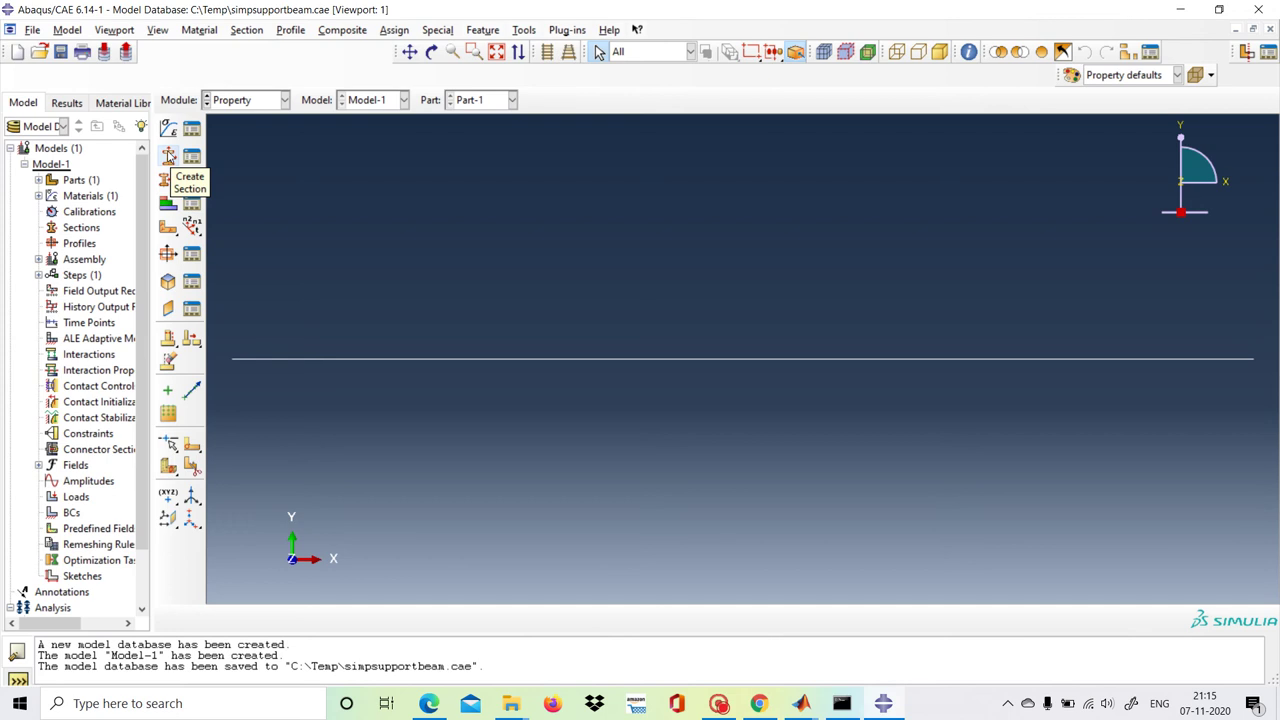
Start a new beam section, Section-1
left_click(169, 156)
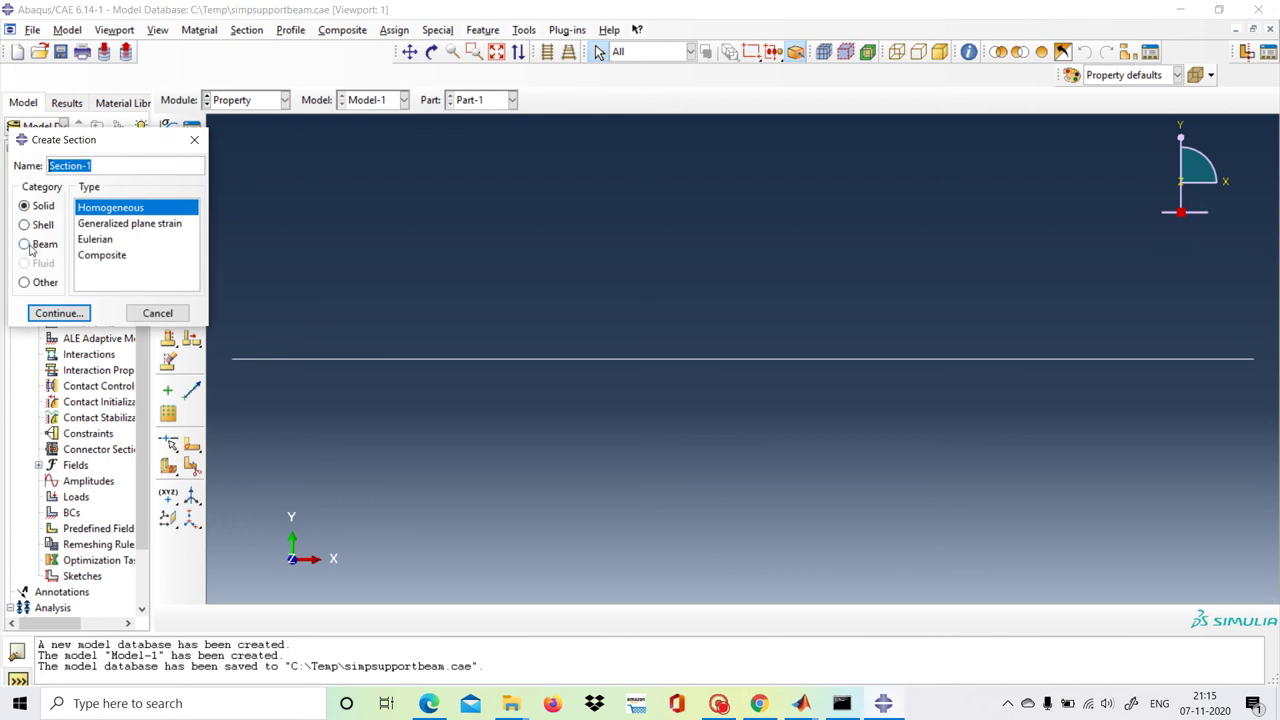
left_click(40, 244)
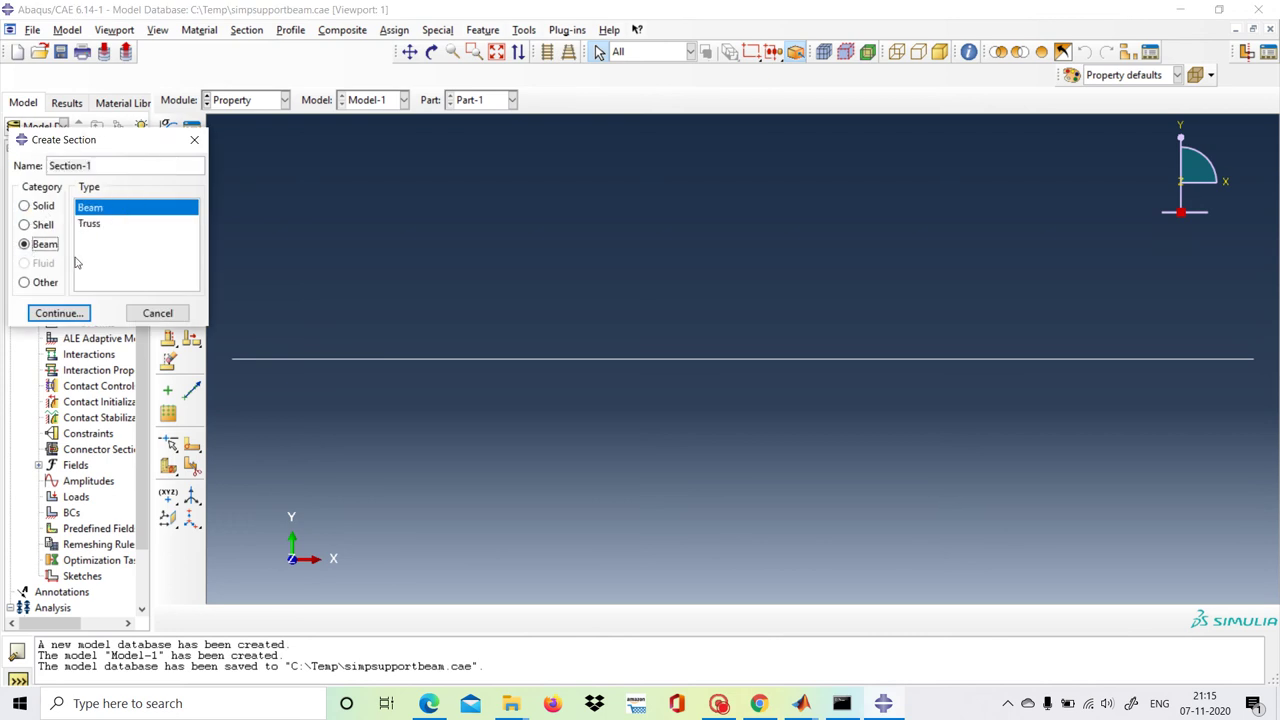
left_click(60, 316)
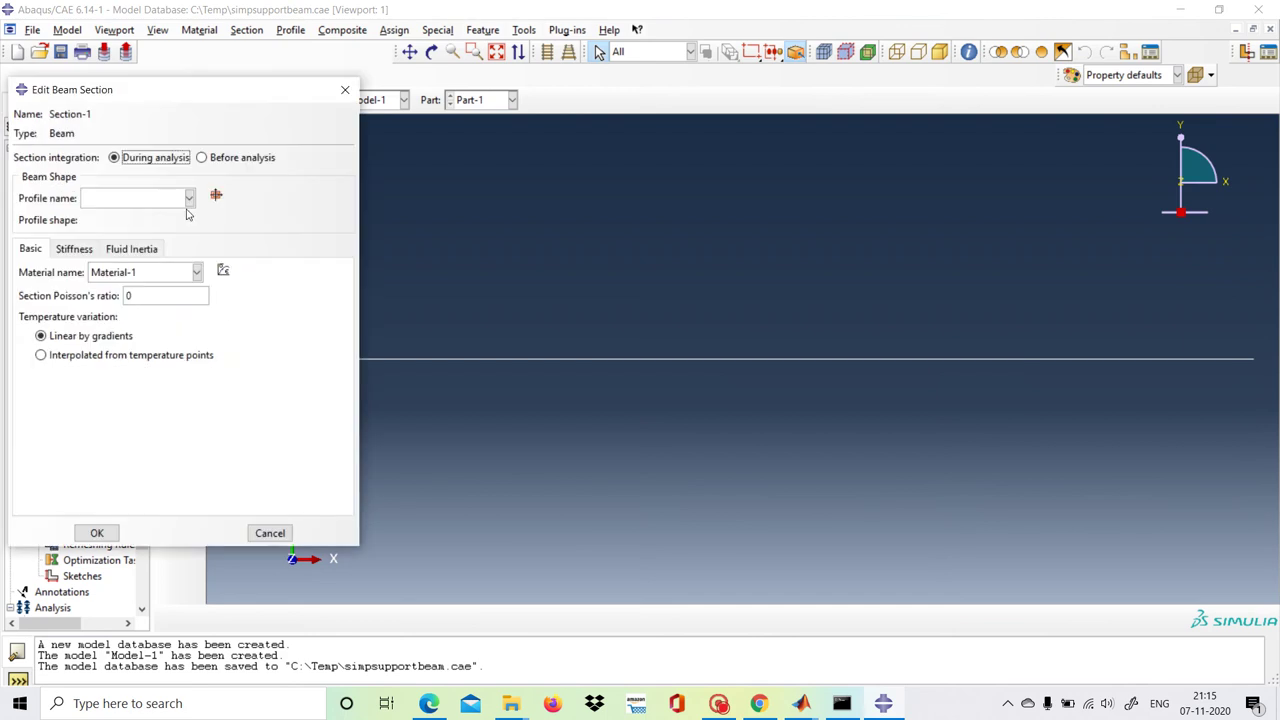
Create rectangular Profile-1 with a = 12 and b = 1 and confirm Section-1 with Material-1
left_click(216, 195)
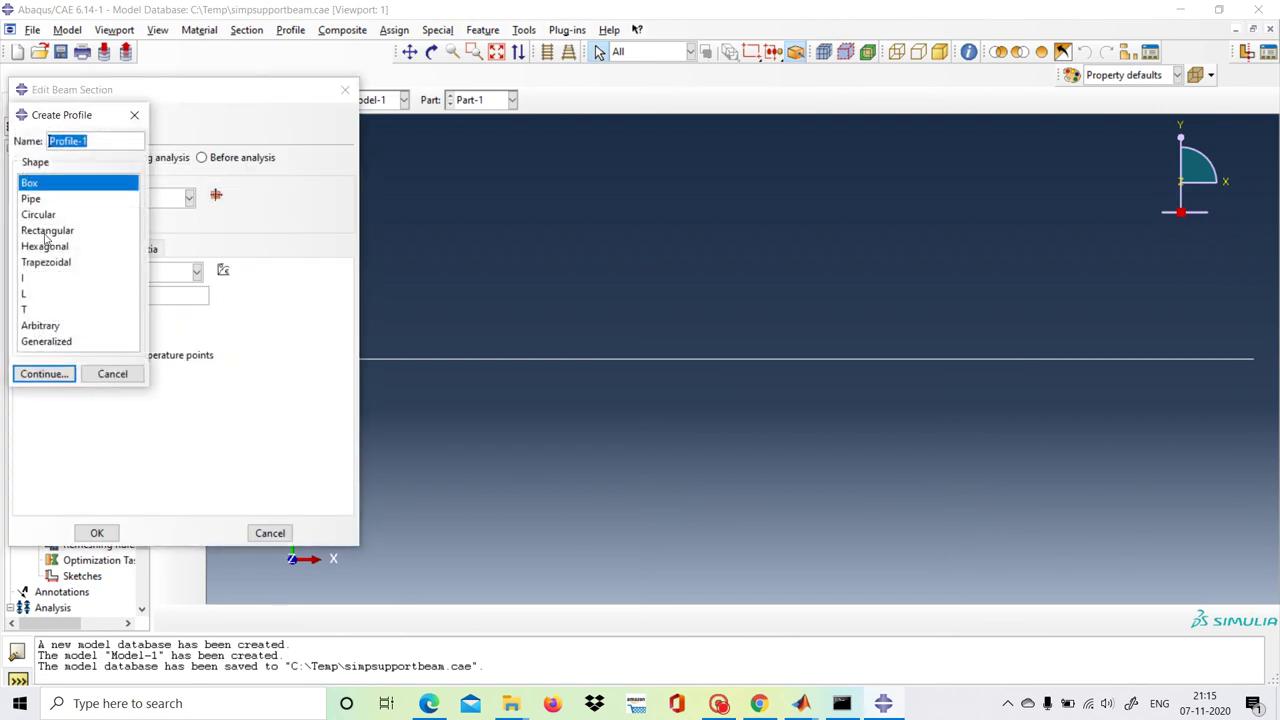
left_click(45, 232)
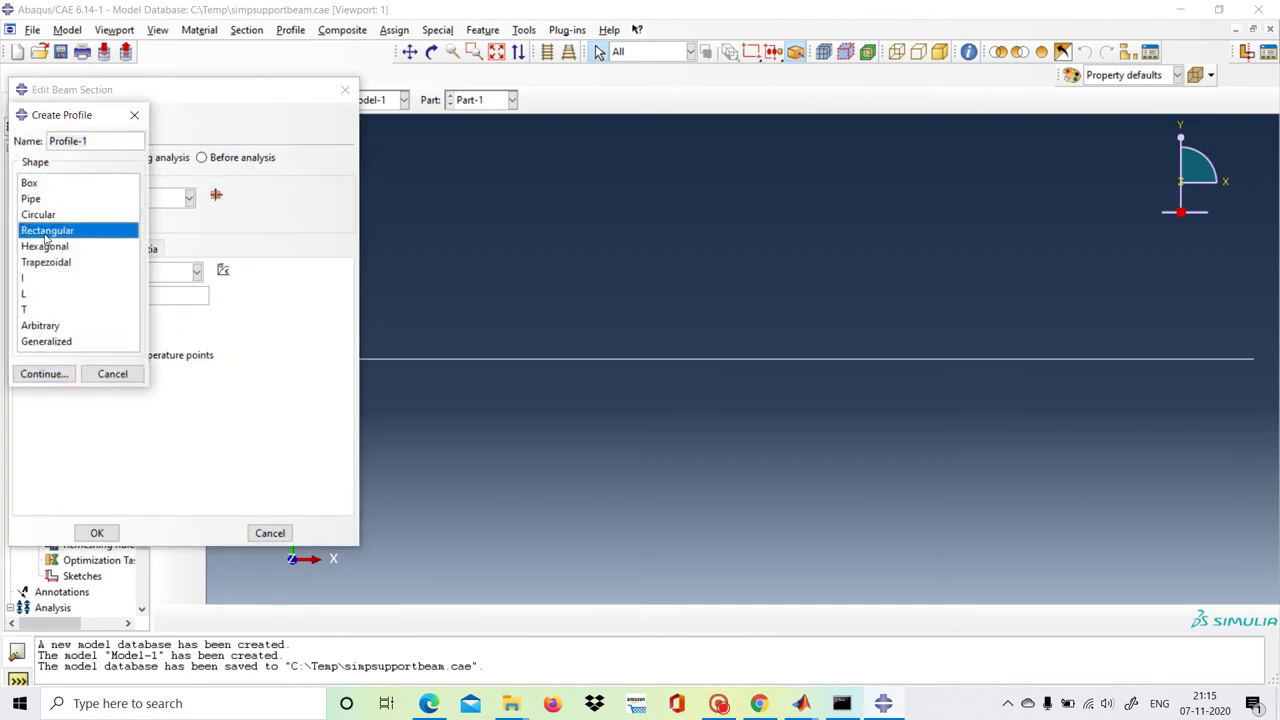
left_click(52, 375)
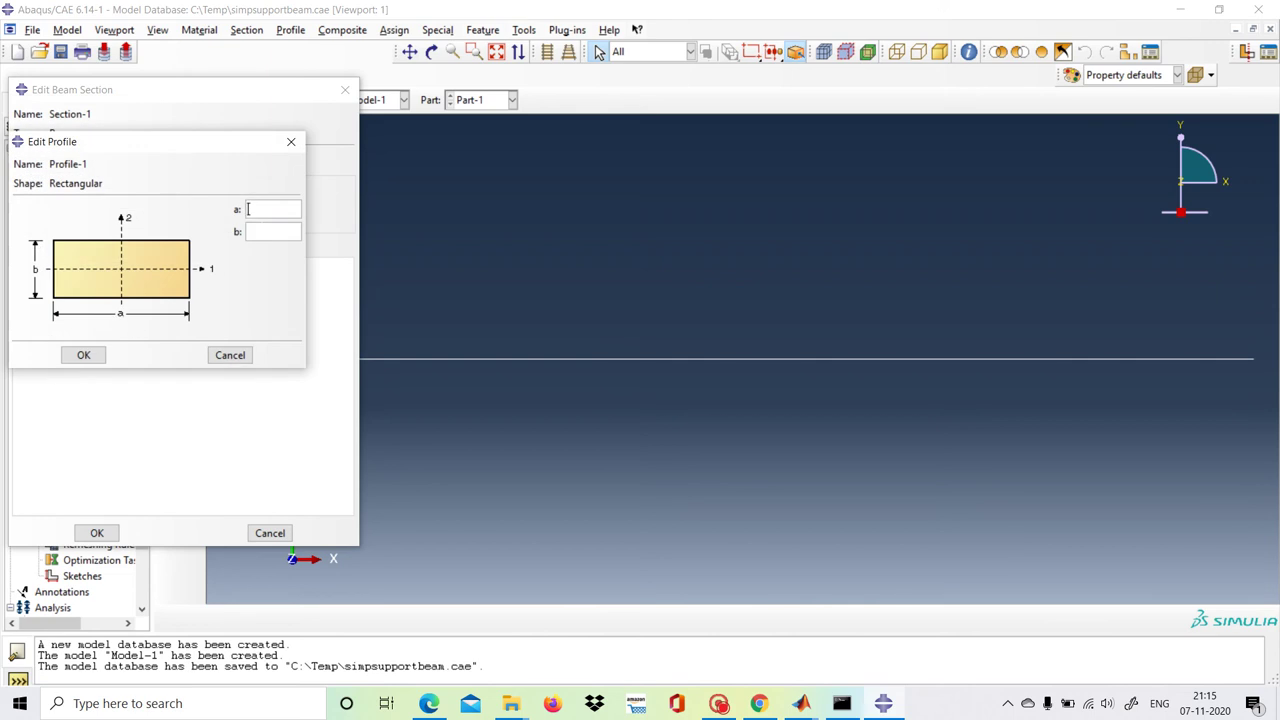
type("12")
key("Tab")
left_click(84, 356)
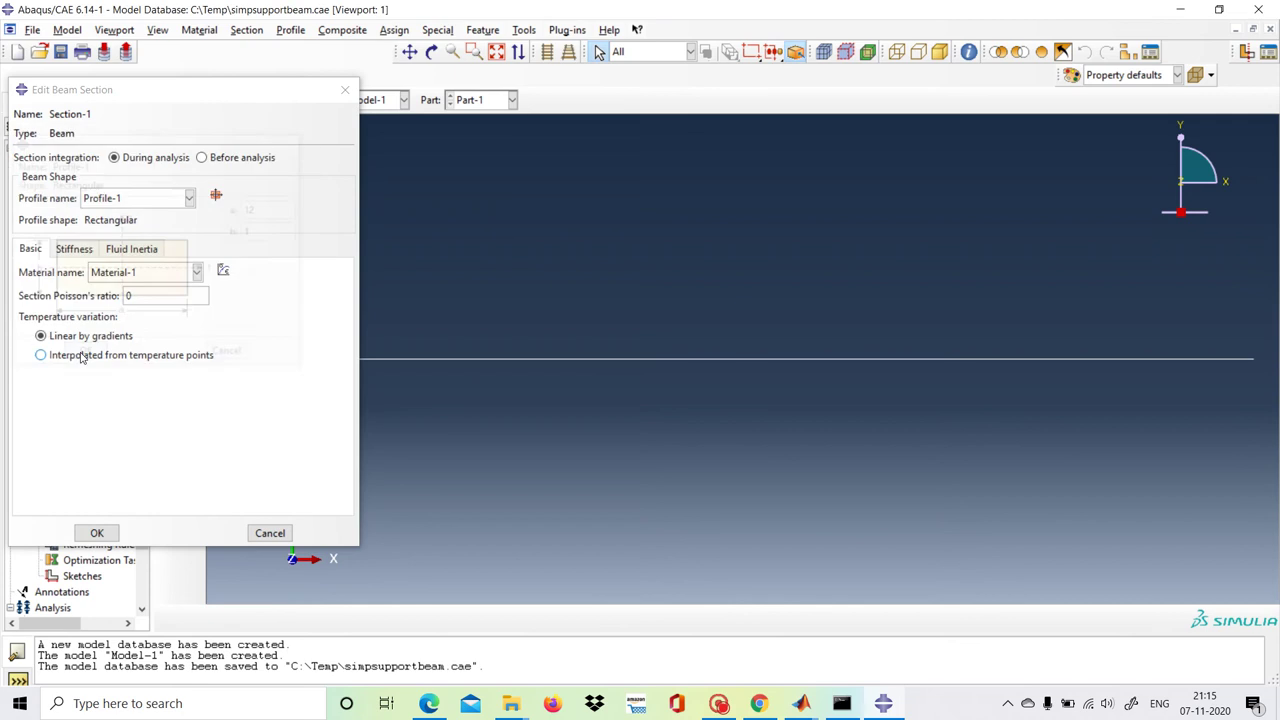
left_click(97, 532)
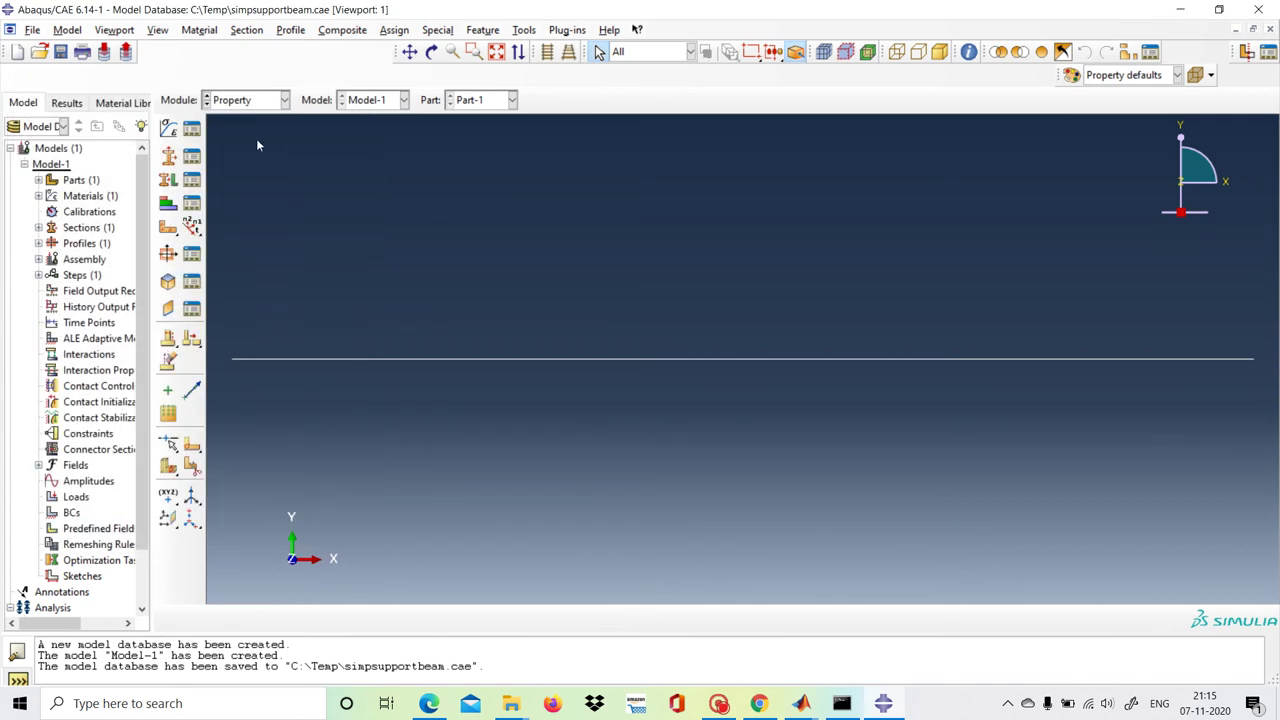
Assign Section-1 to the whole wire beam line
left_click(168, 181)
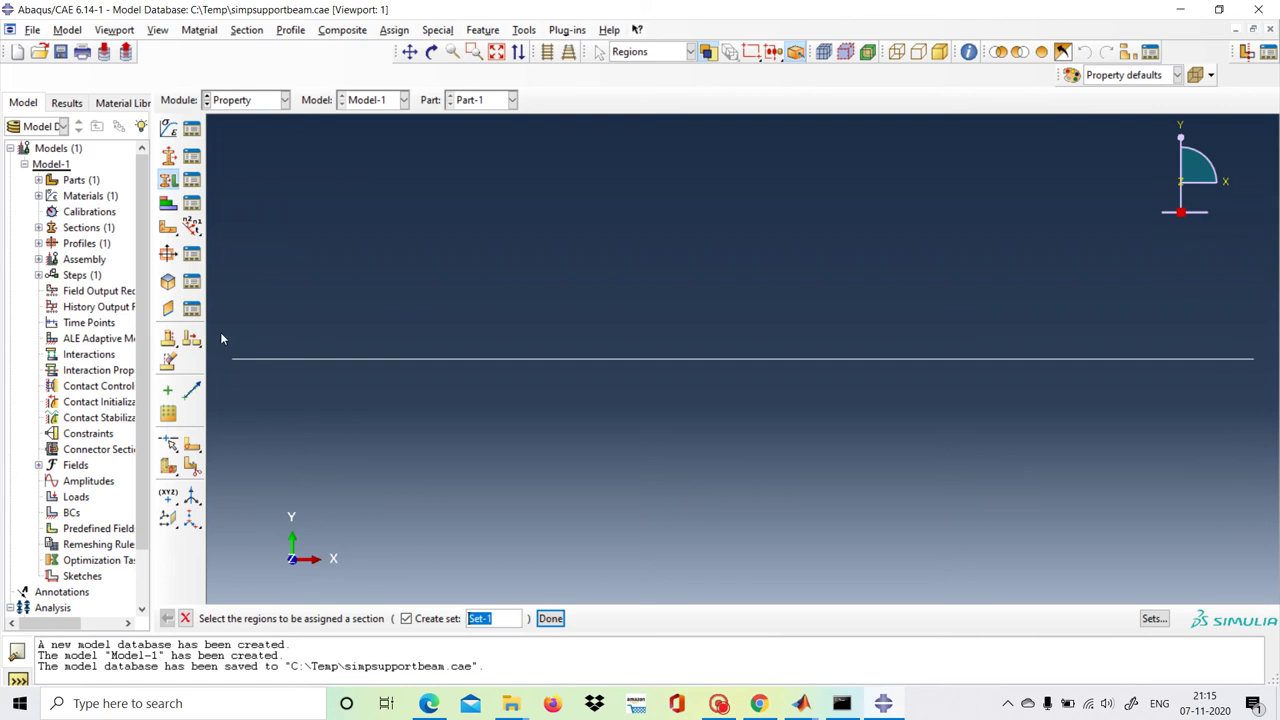
left_click_drag(216, 333, 1260, 388)
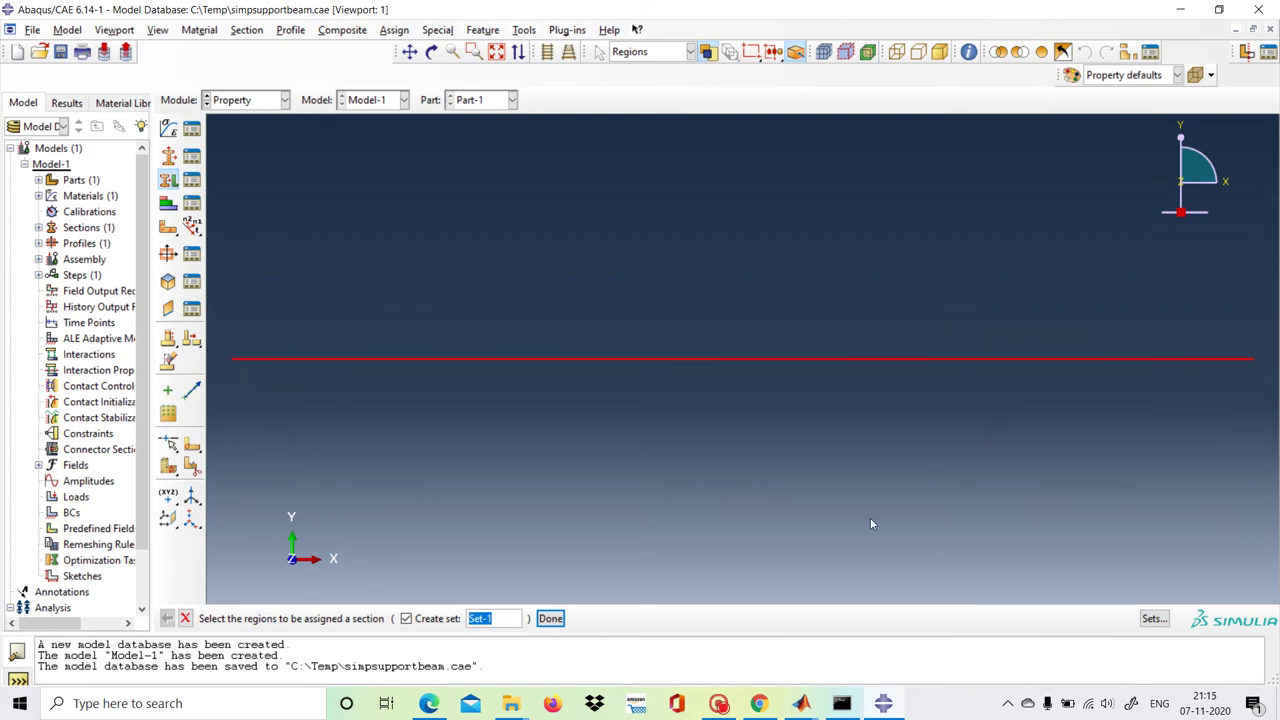
left_click(550, 618)
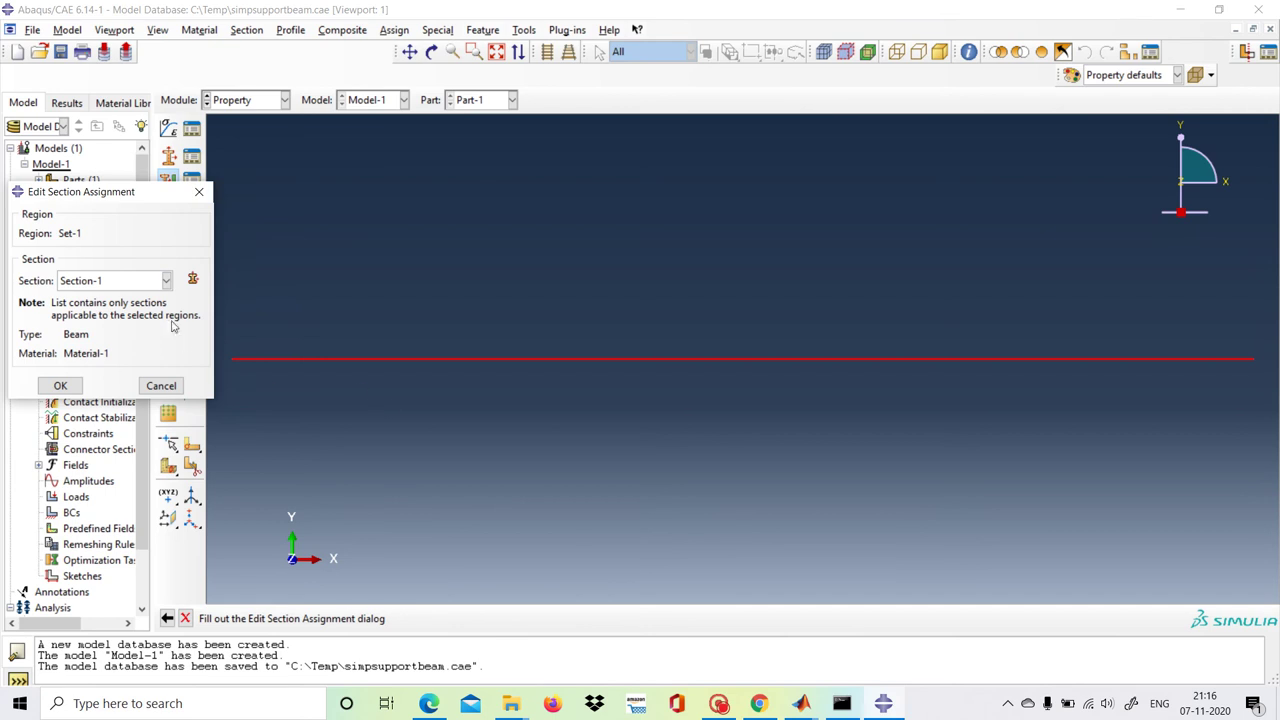
left_click(60, 387)
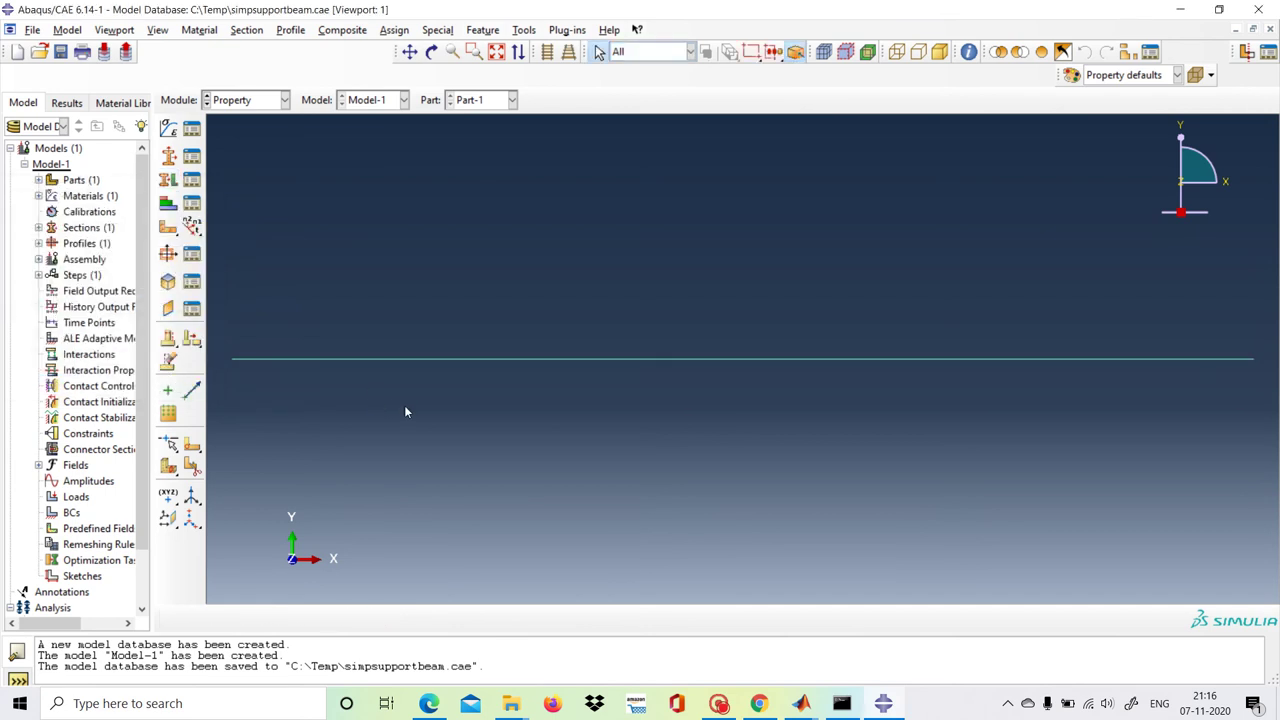
Assign the beam line an orientation with n1 = 0.0,0.0,-1.0, repeating the assignment once
left_click(193, 226)
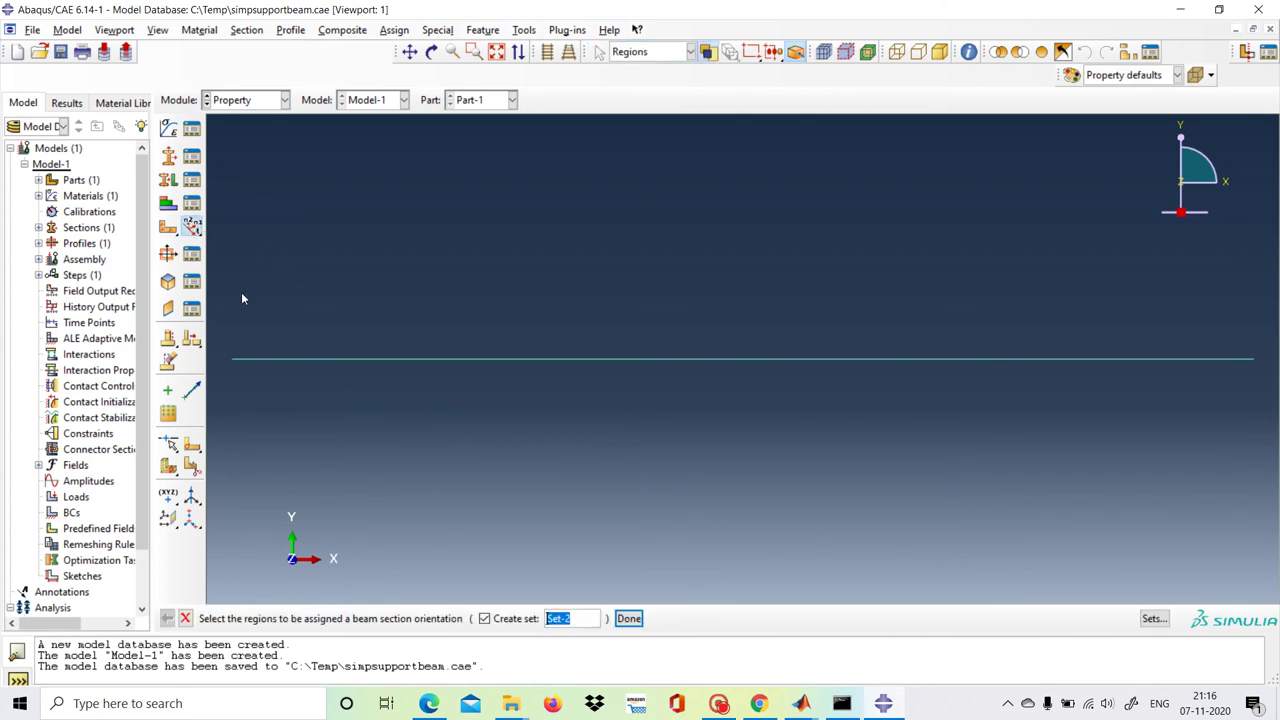
left_click_drag(220, 338, 1266, 426)
left_click(628, 618)
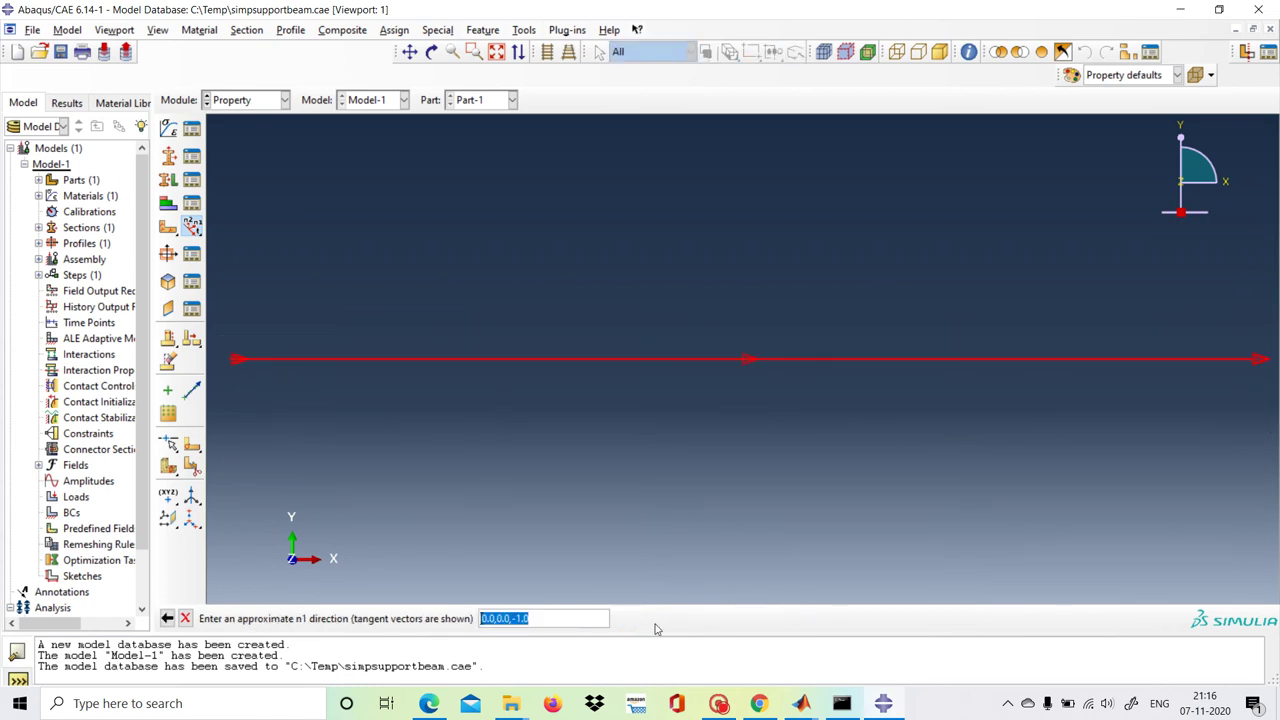
key("Return")
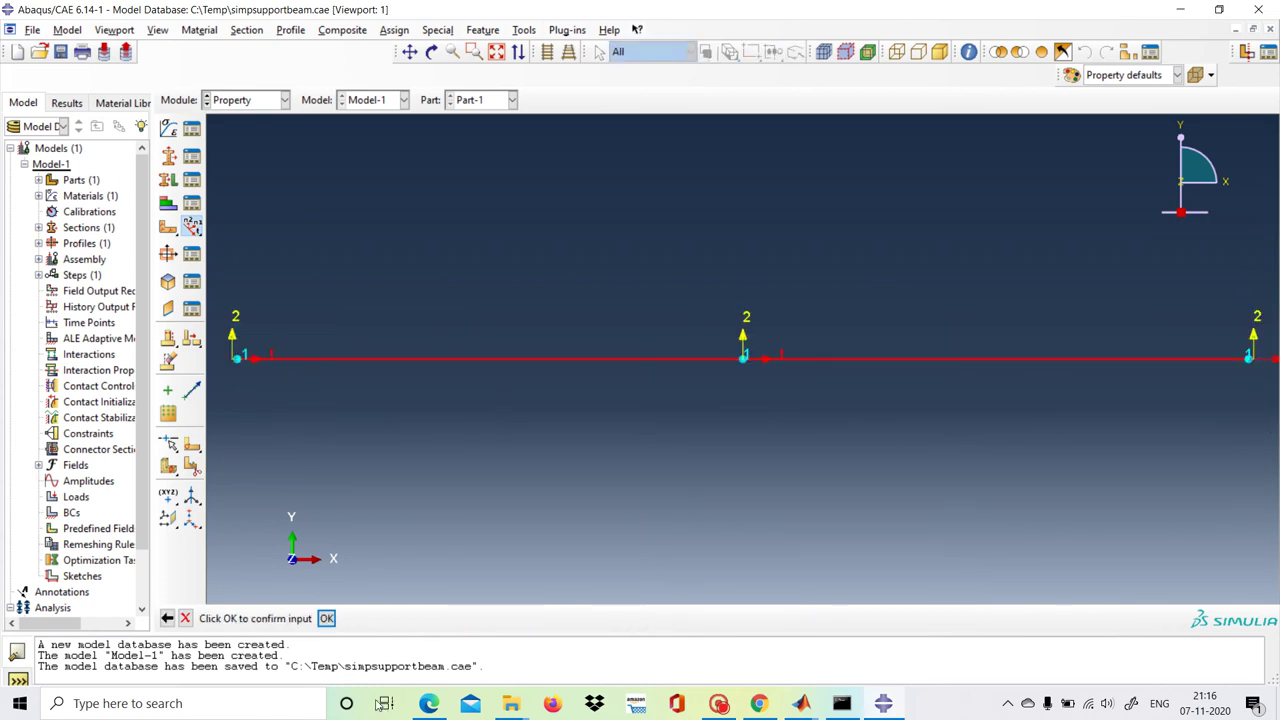
left_click(326, 618)
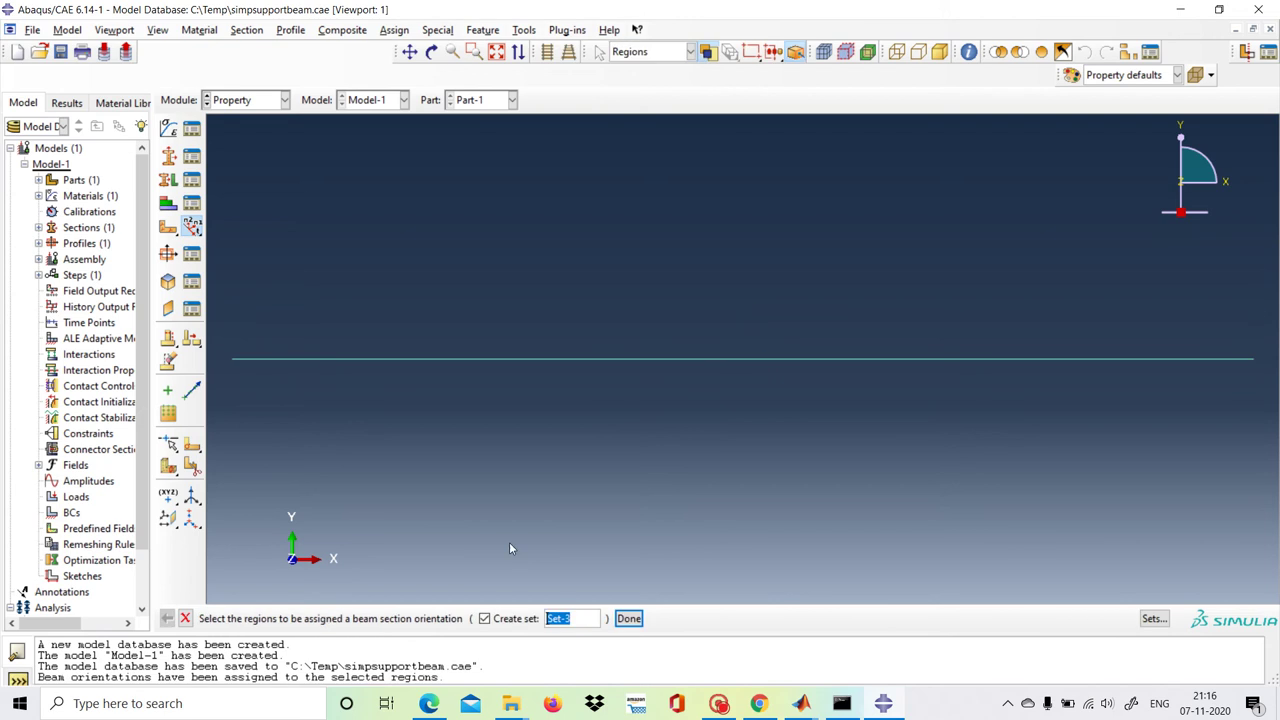
left_click(185, 618)
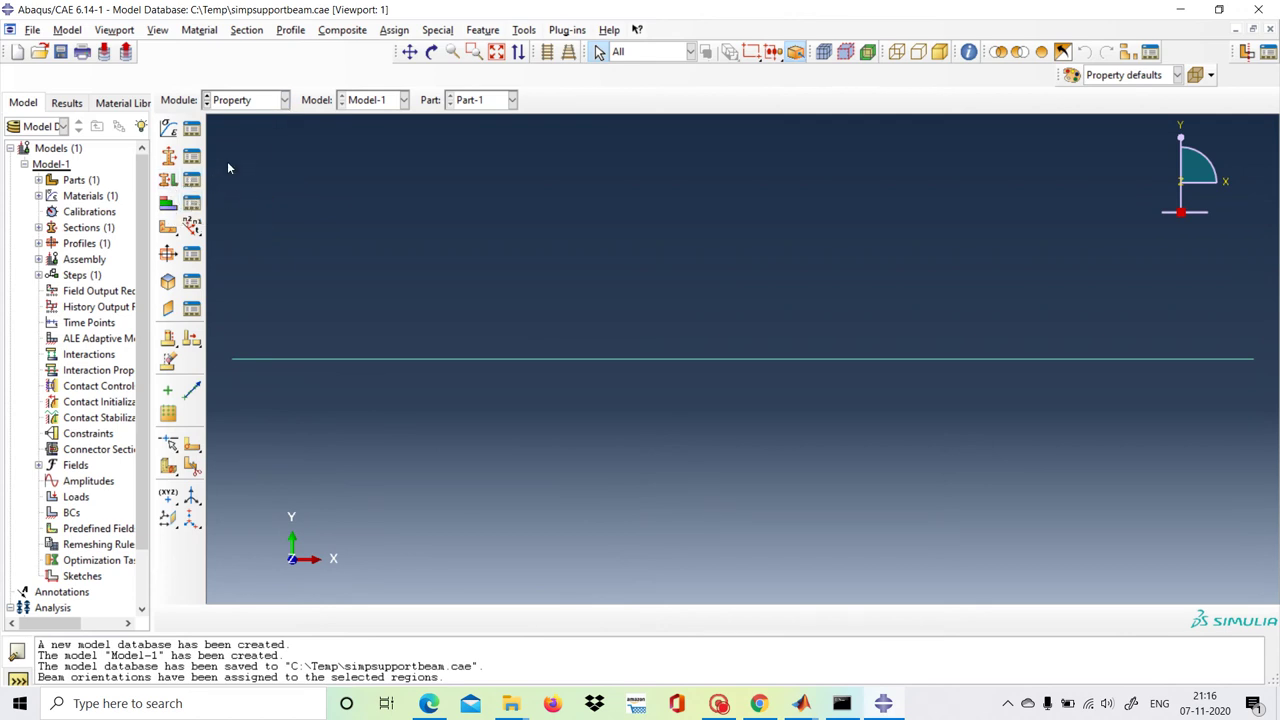
left_click(193, 227)
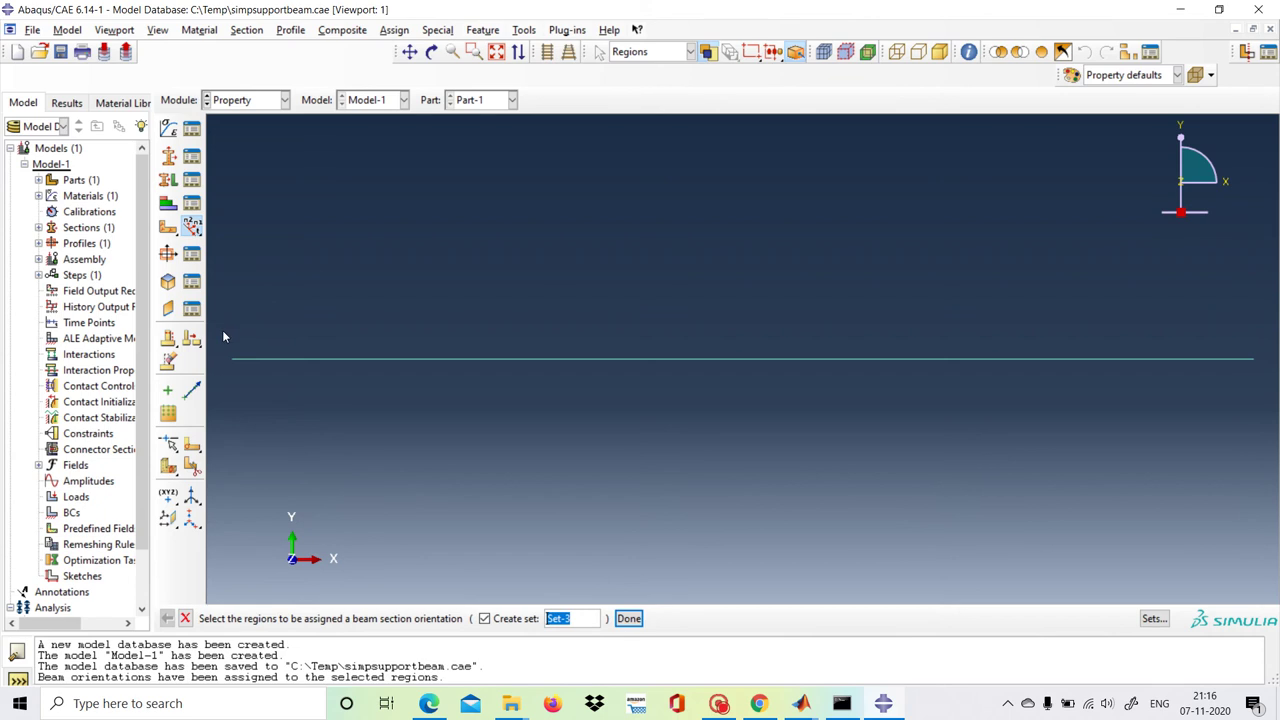
left_click_drag(224, 337, 1266, 394)
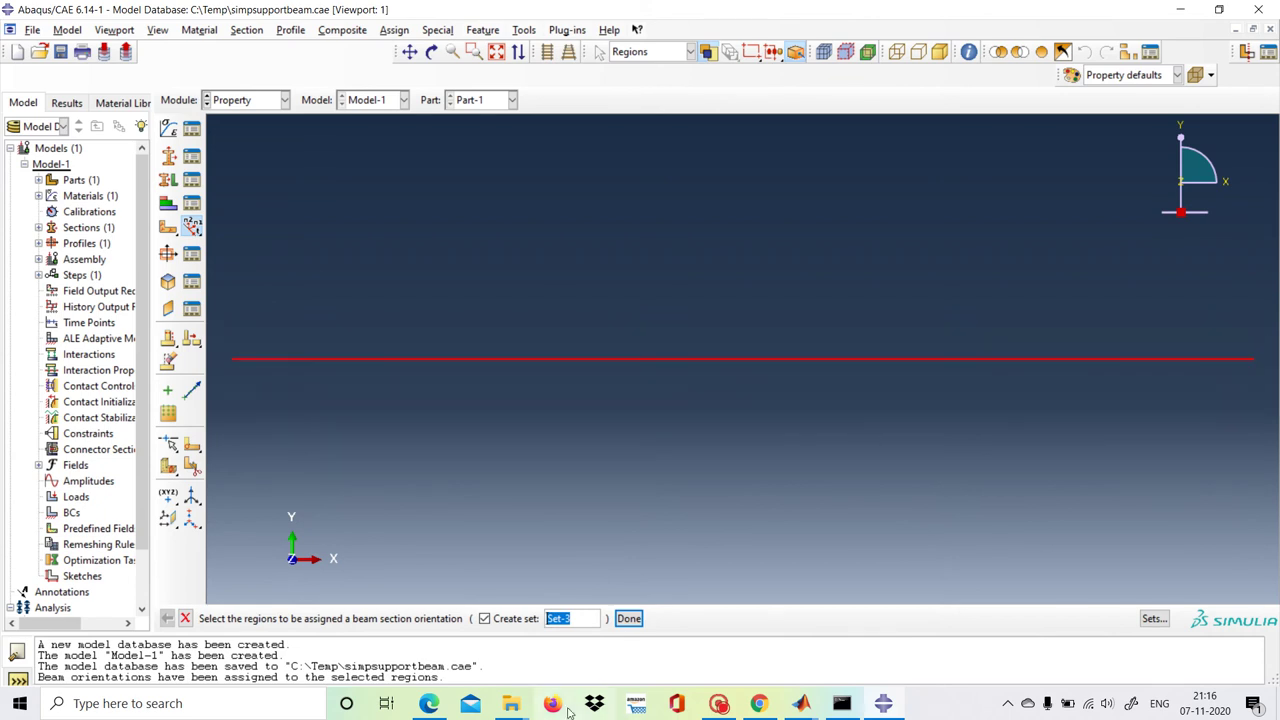
left_click(629, 619)
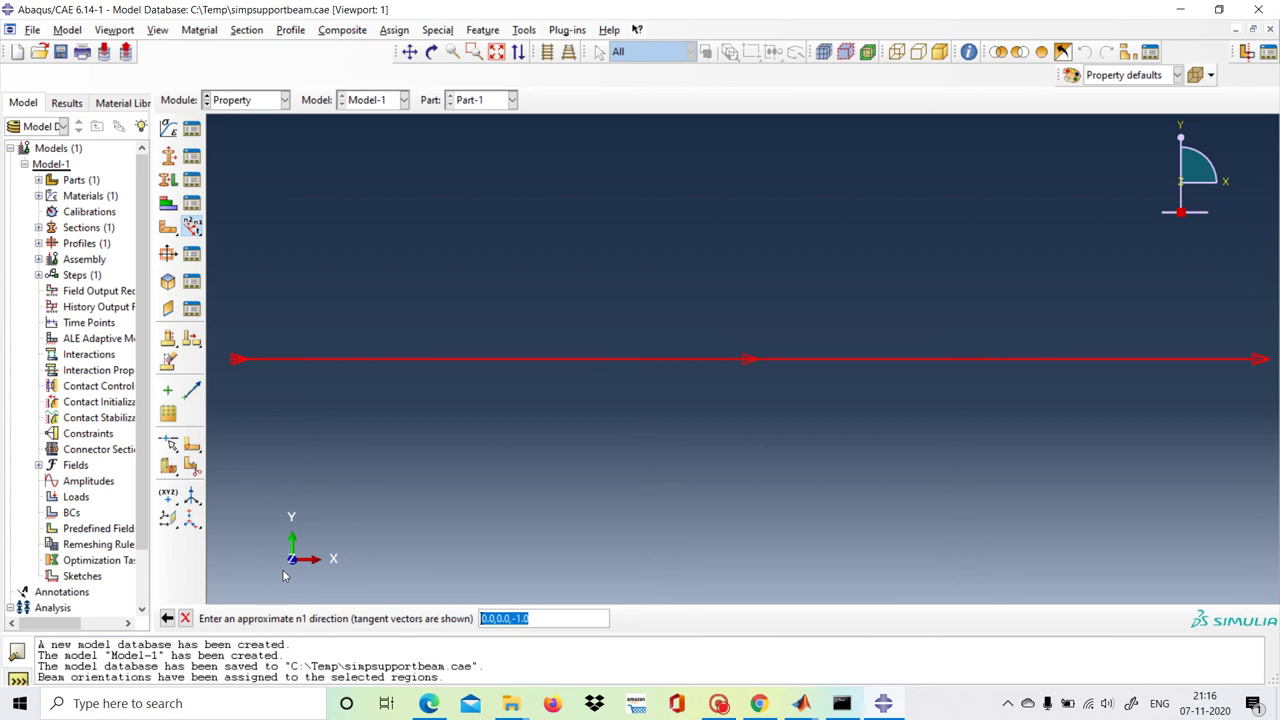
key("Return")
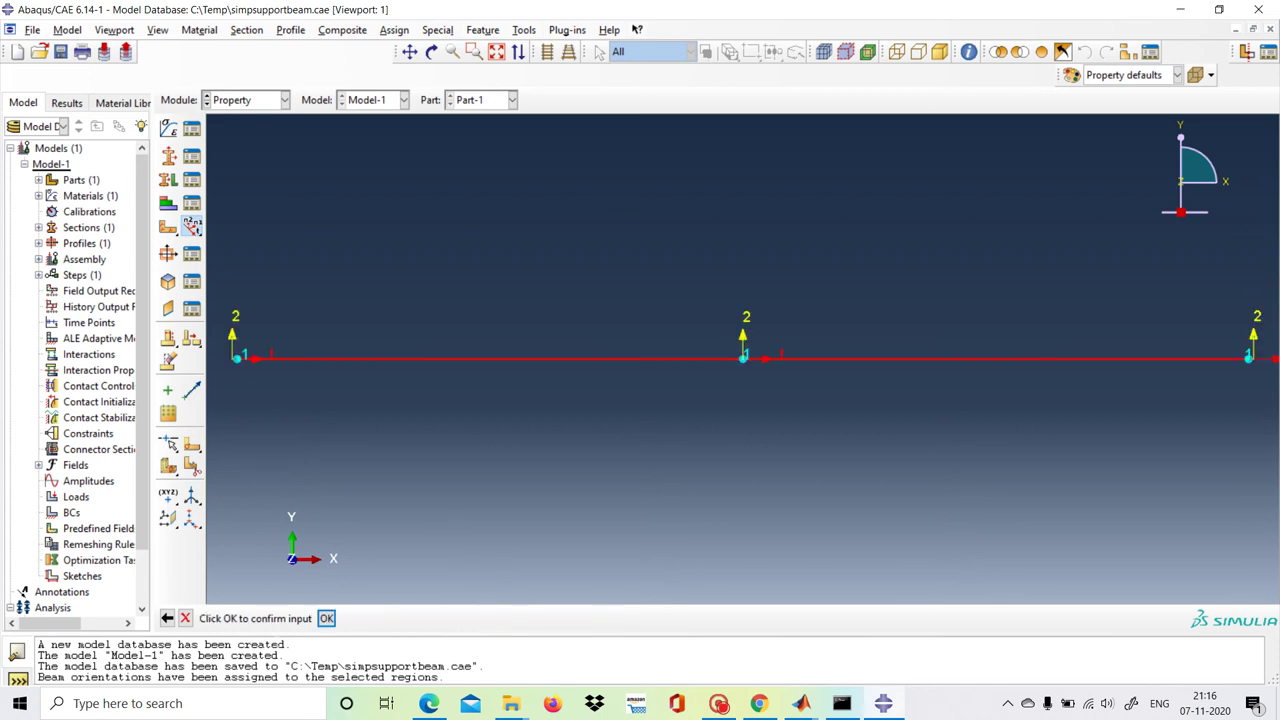
left_click(327, 619)
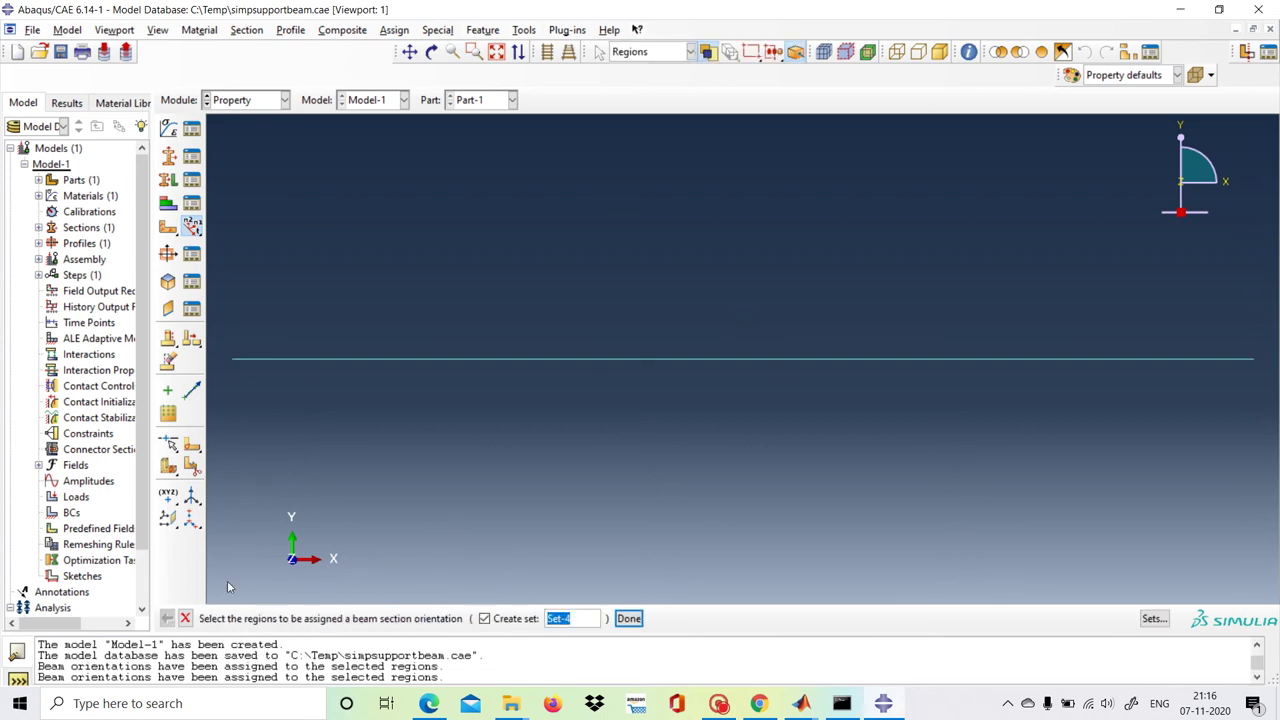
left_click(186, 618)
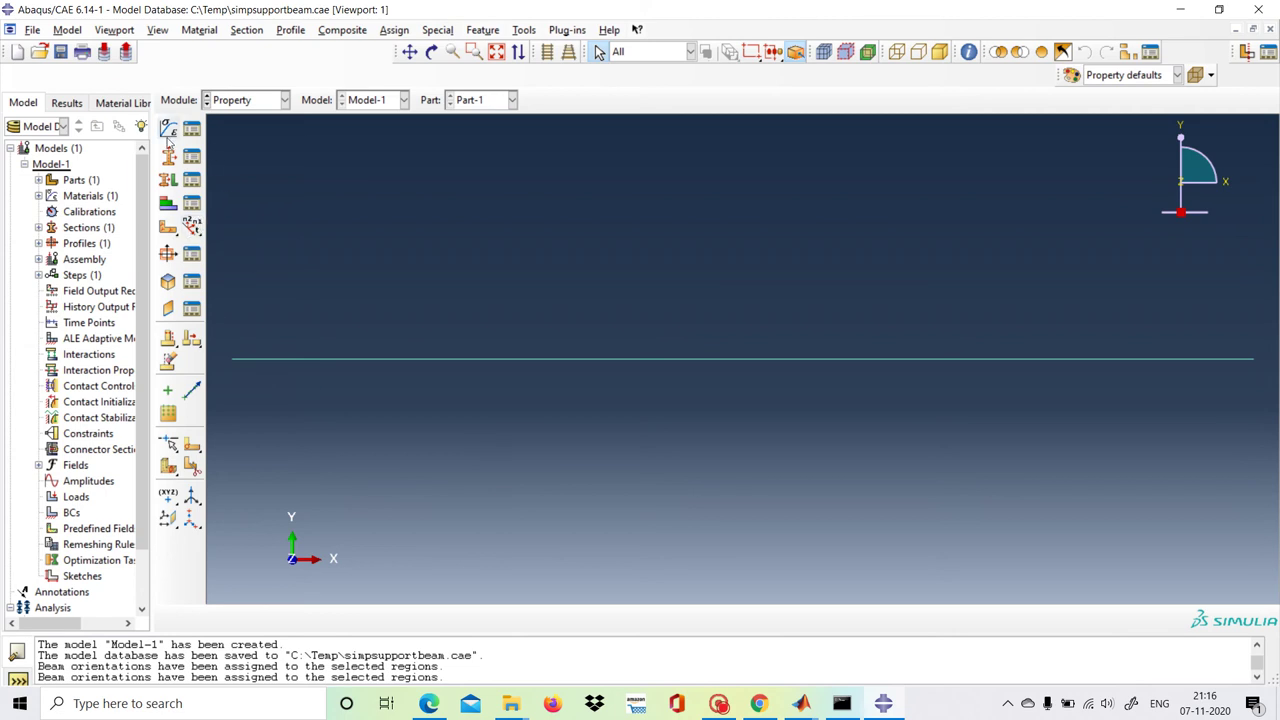
Switch to the Assembly module and place a dependent instance of Part-1
left_click(285, 101)
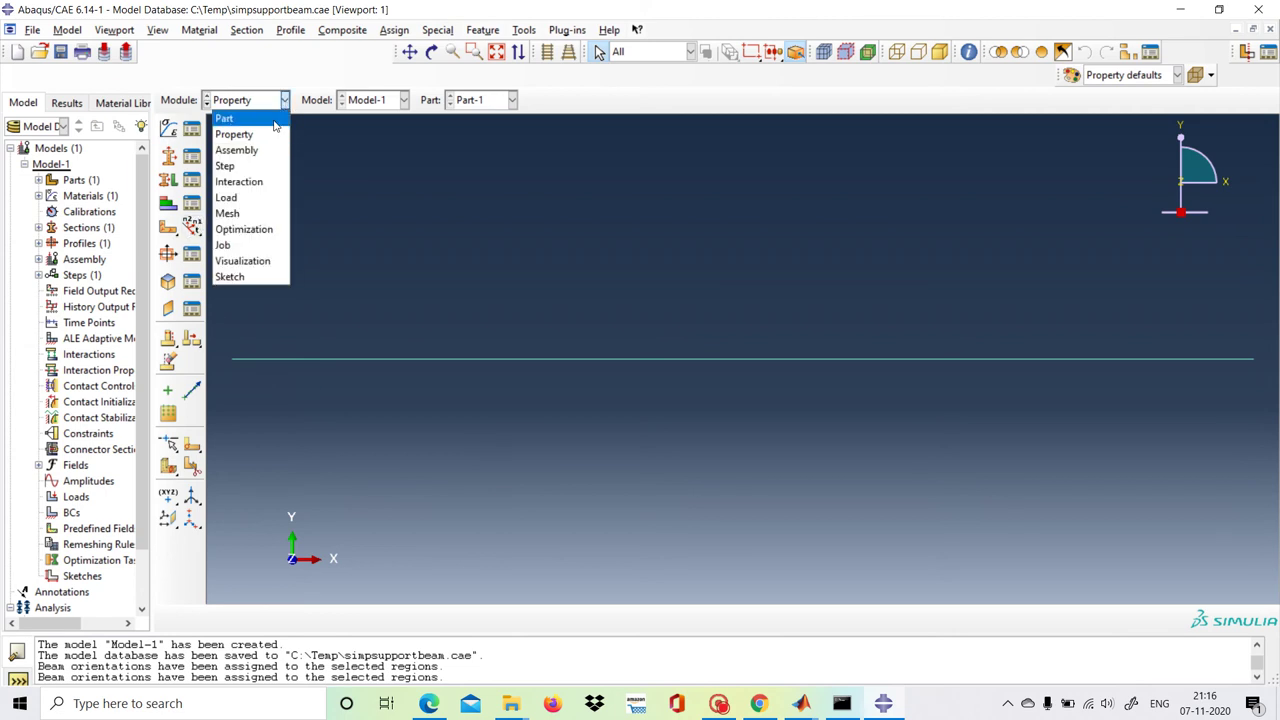
left_click(260, 150)
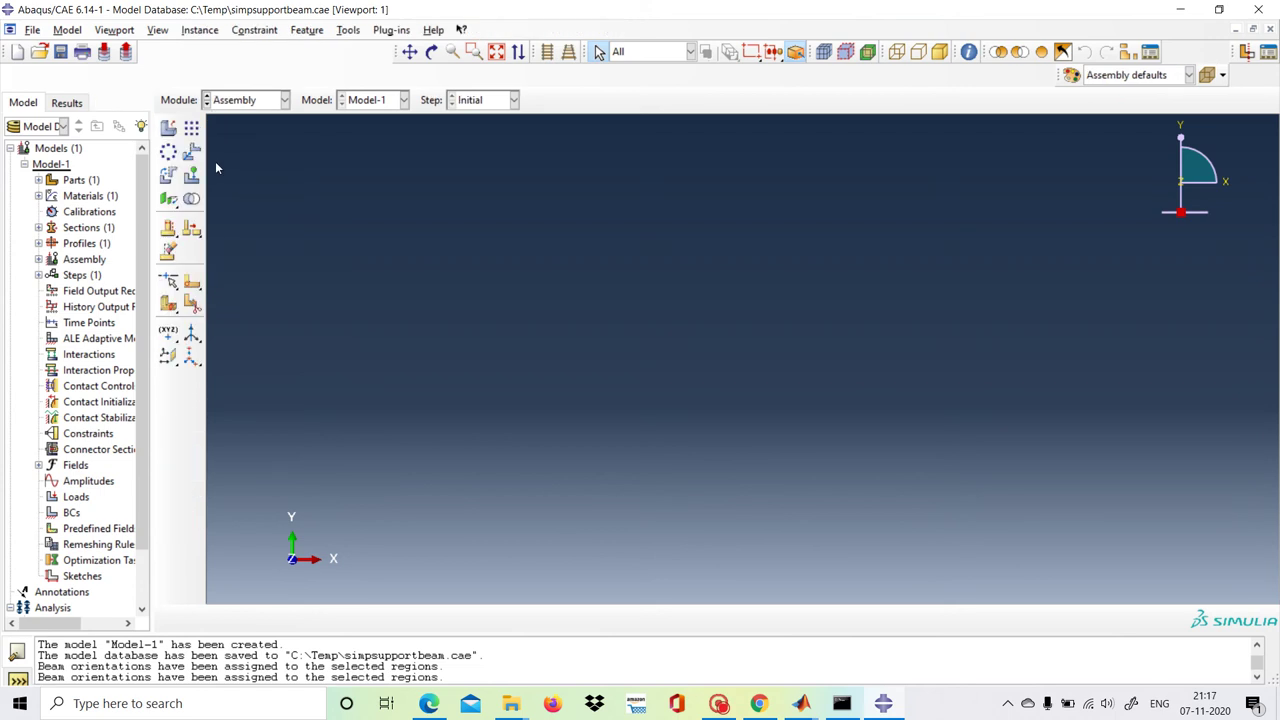
left_click(168, 128)
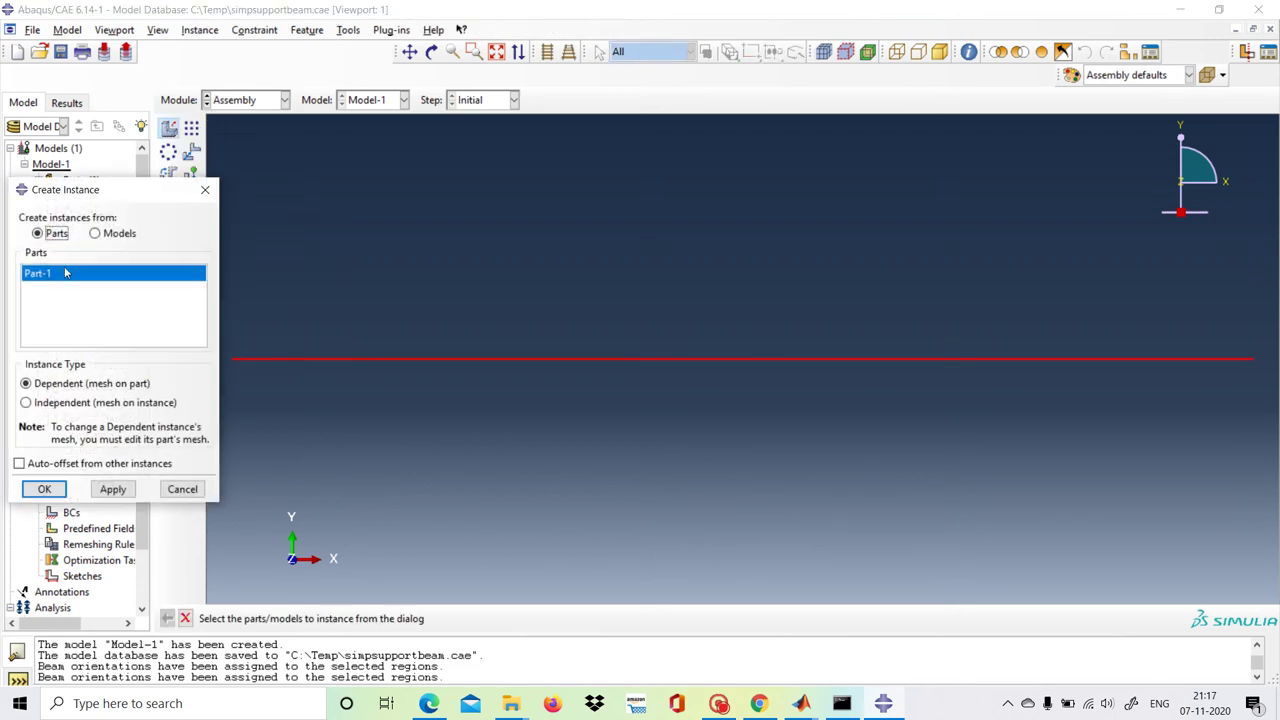
left_click(46, 488)
left_click(284, 100)
Switch to the Step module, then open and close the Field Output Requests Manager unchanged
left_click(256, 167)
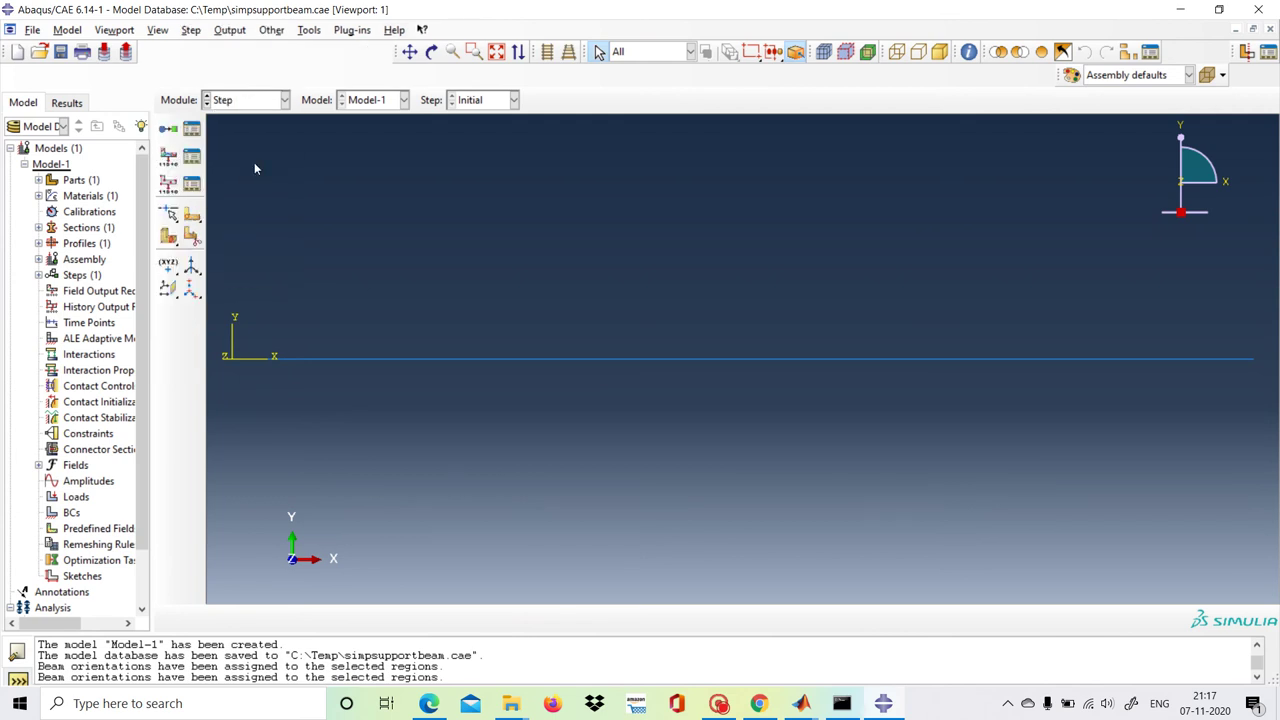
left_click(194, 156)
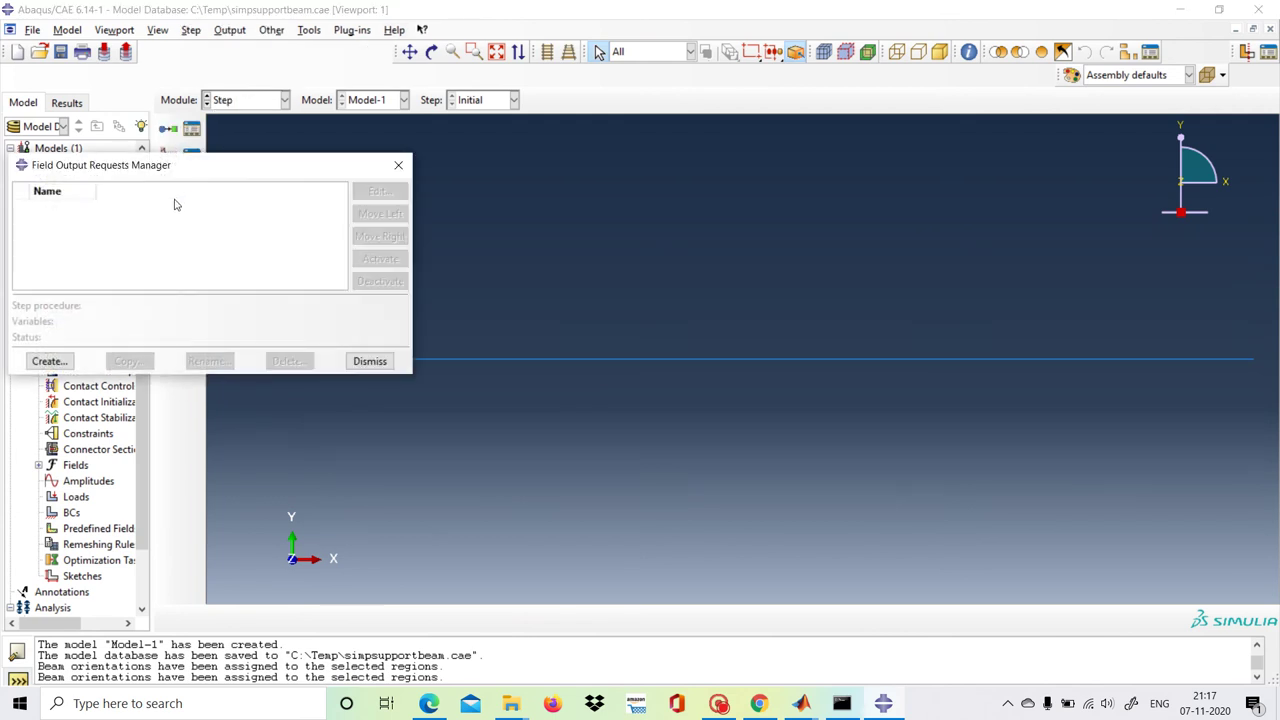
left_click(48, 361)
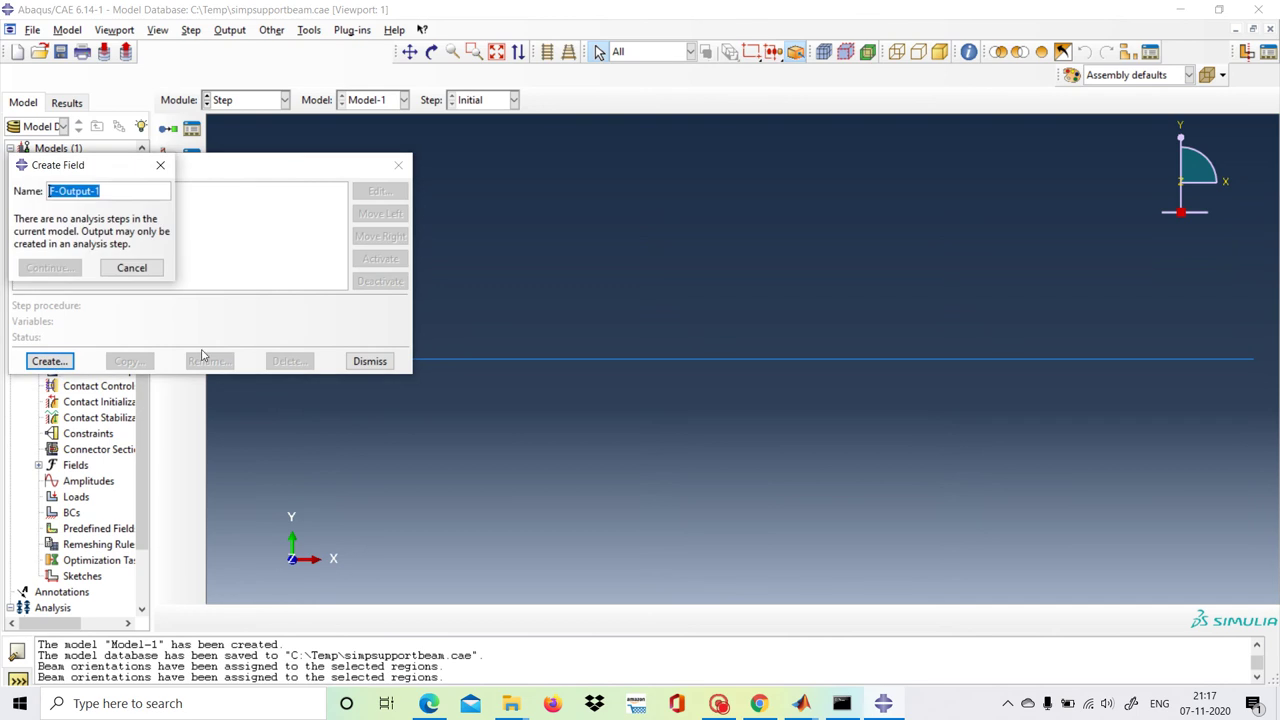
left_click(131, 268)
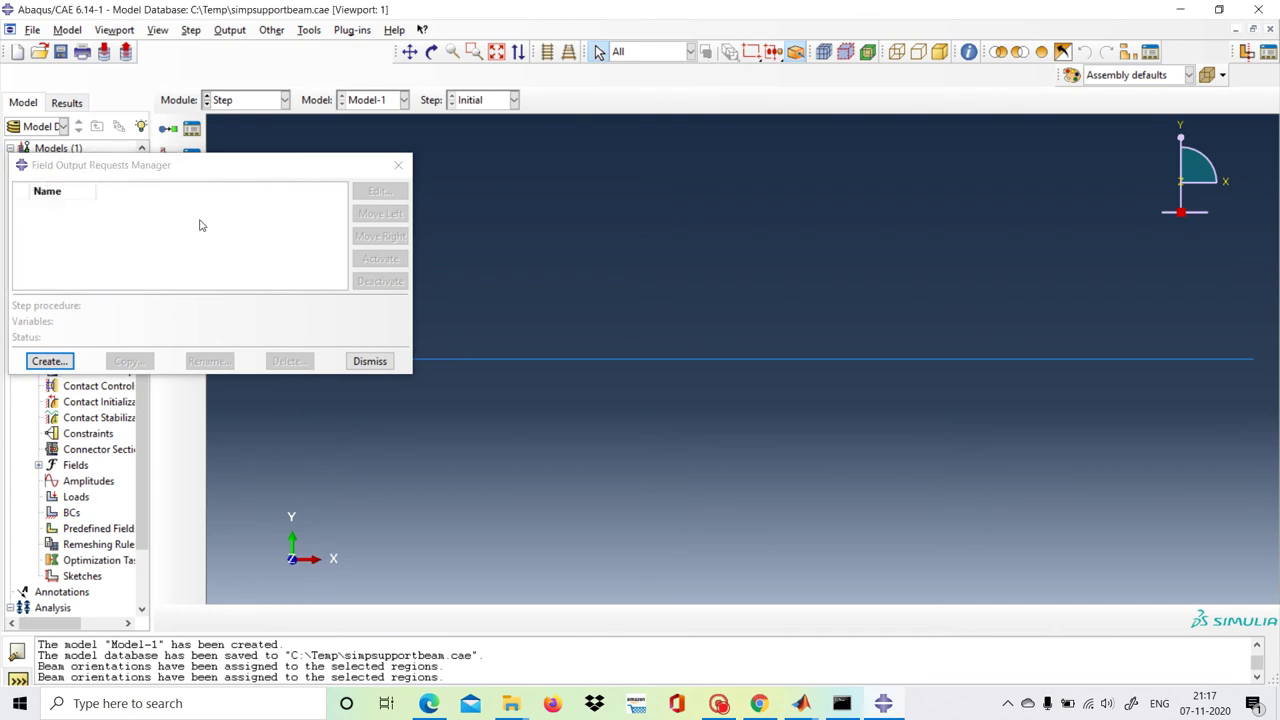
left_click(369, 361)
Create Step-1 as a Static, General step with default settings
left_click(168, 128)
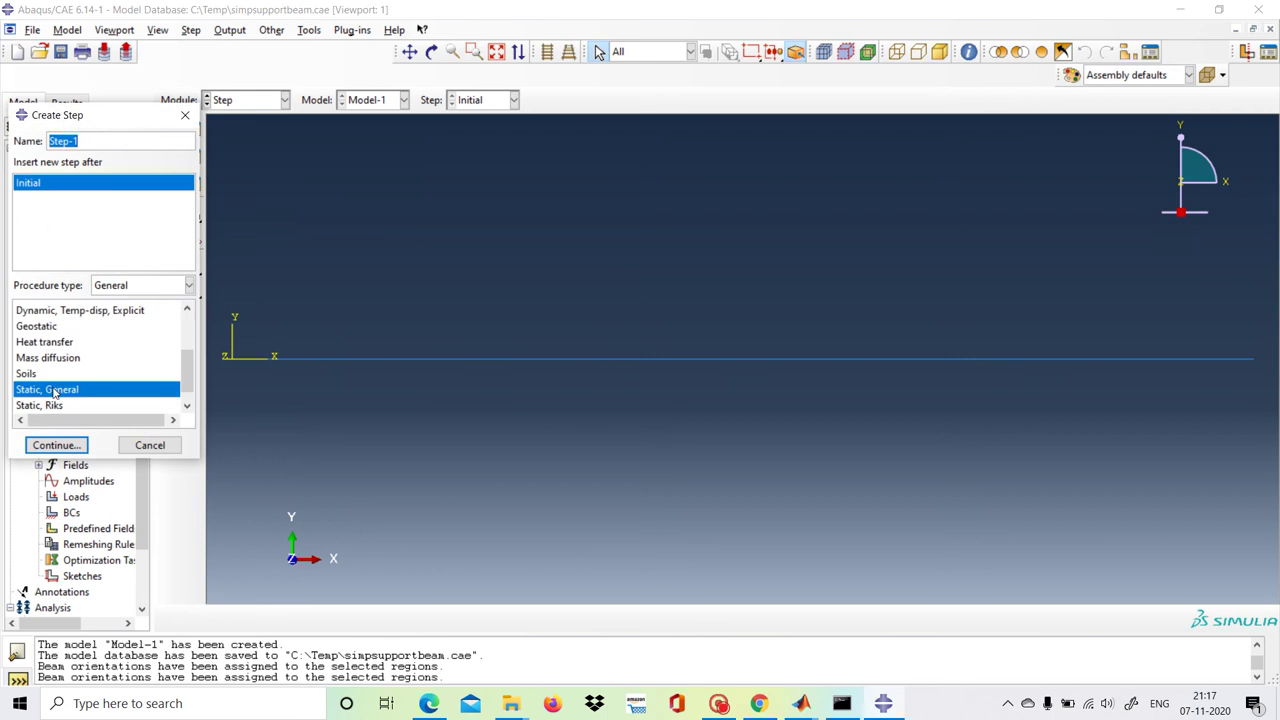
left_click(75, 446)
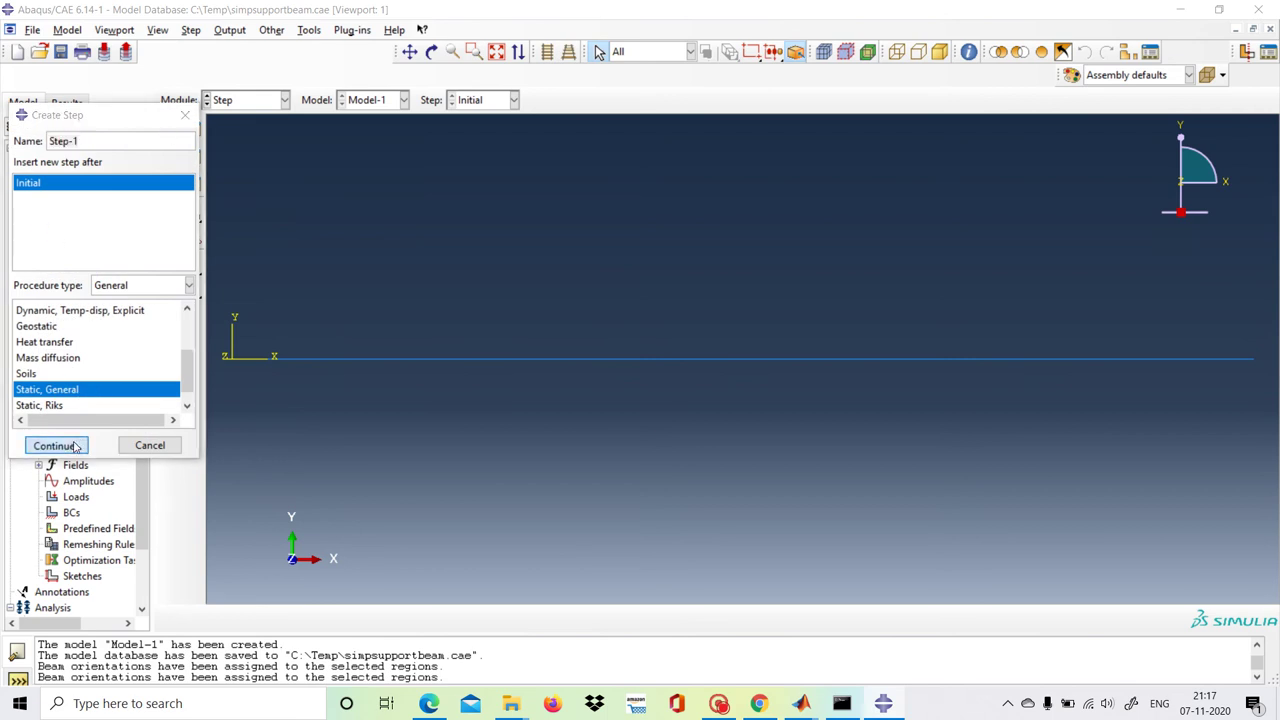
left_click(125, 567)
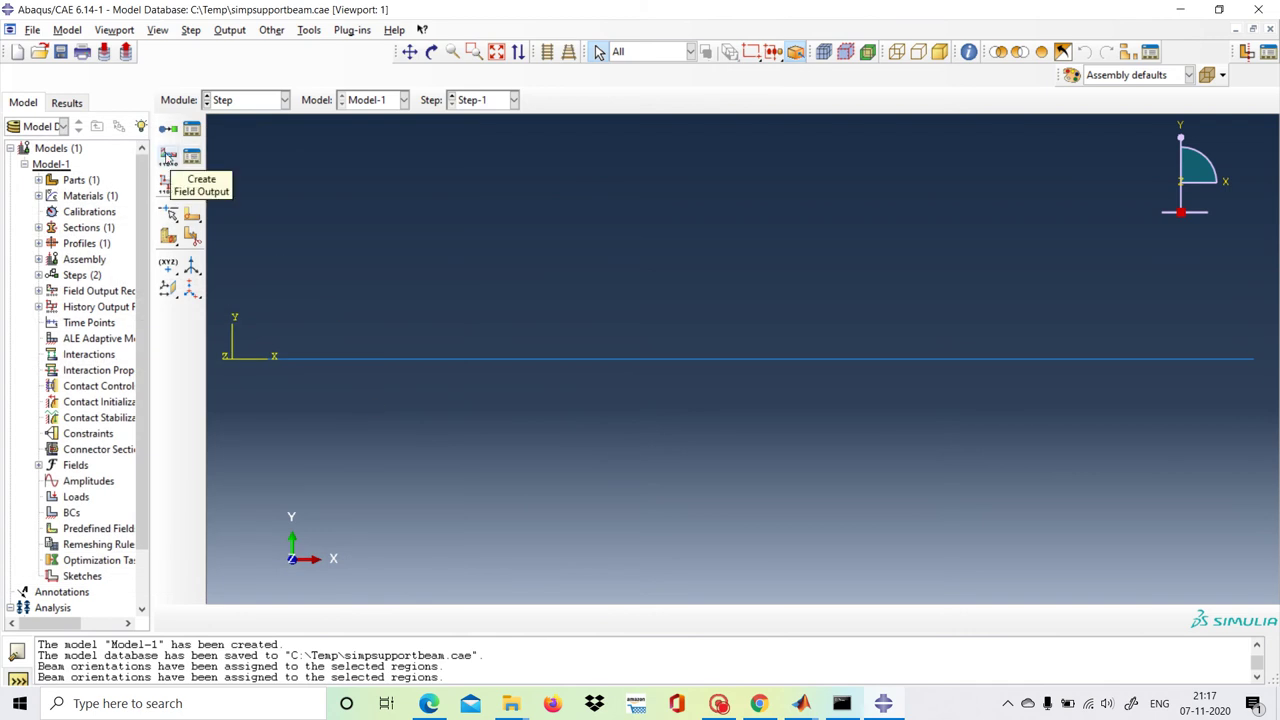
Create field output request F-Output-2 and select S, MISES and E outputs
left_click(191, 158)
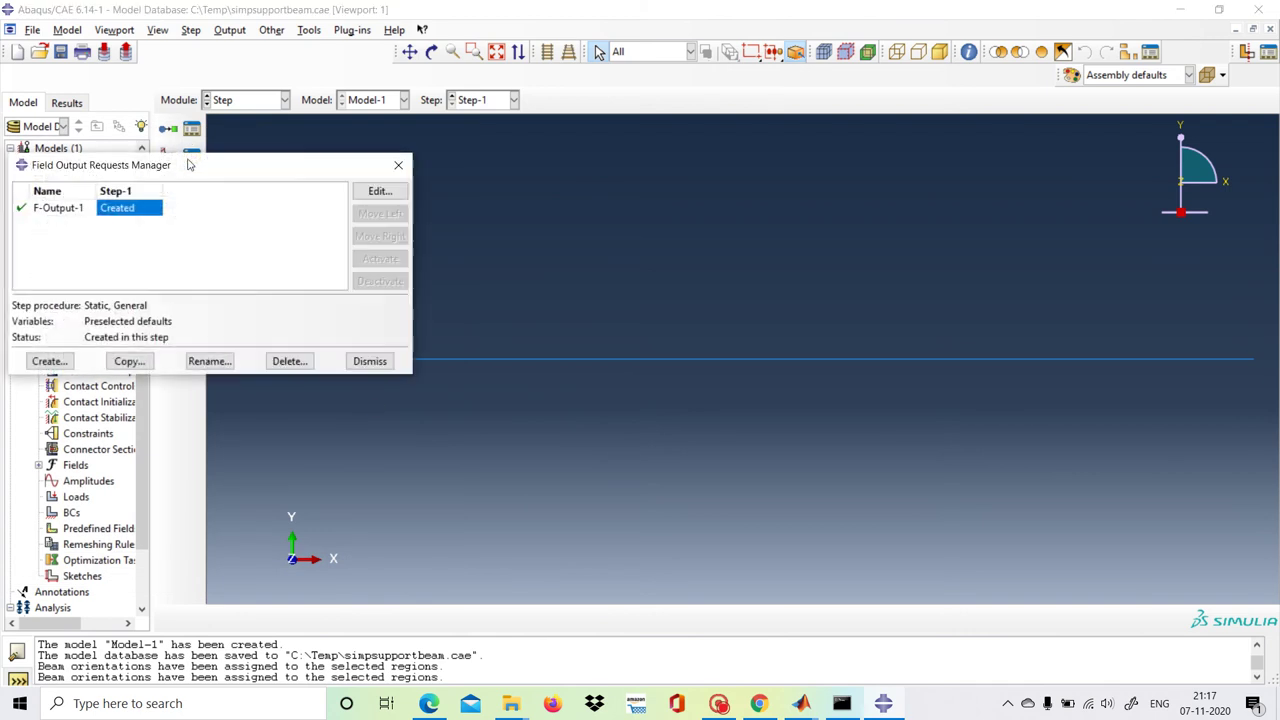
left_click(49, 361)
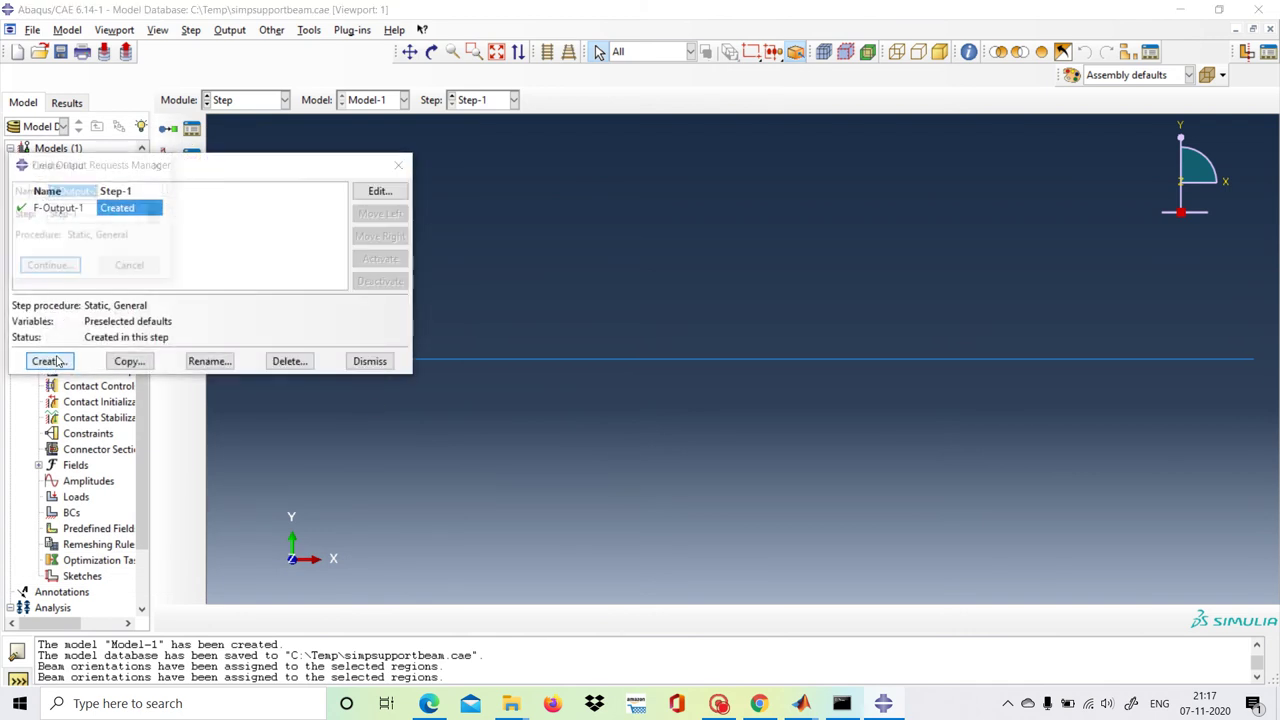
left_click(49, 268)
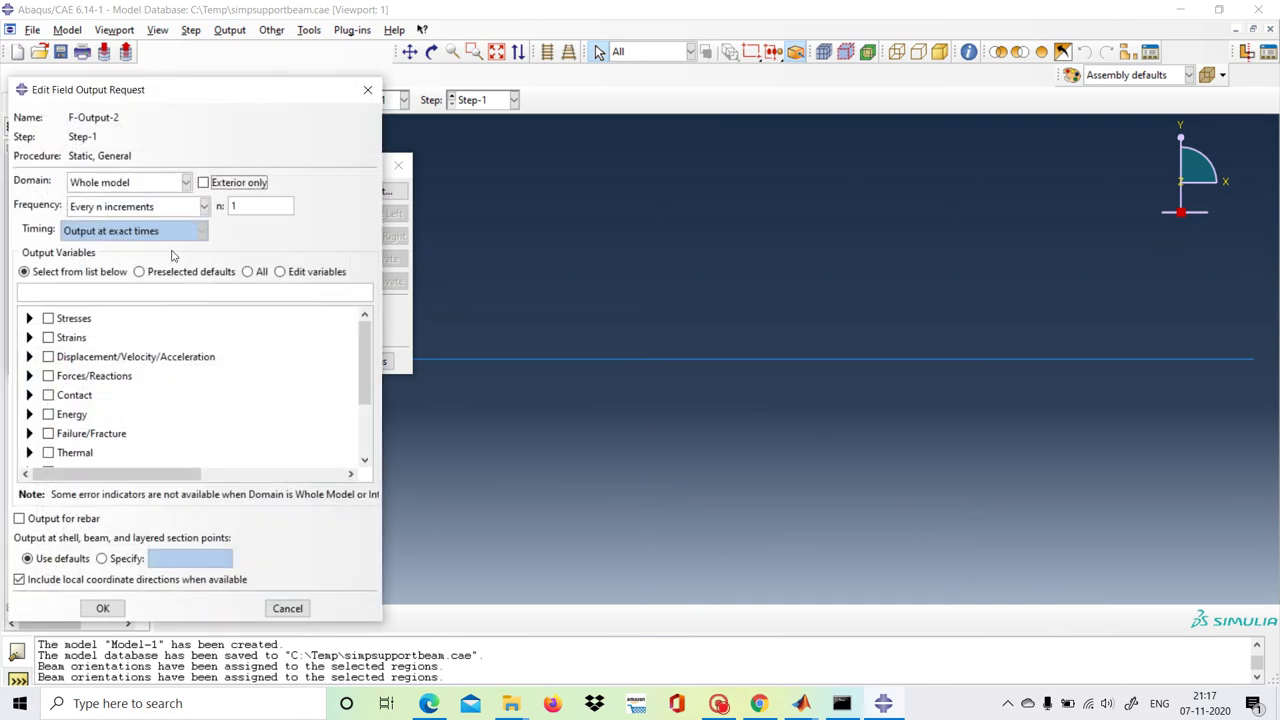
left_click(29, 318)
left_click(67, 334)
left_click(67, 350)
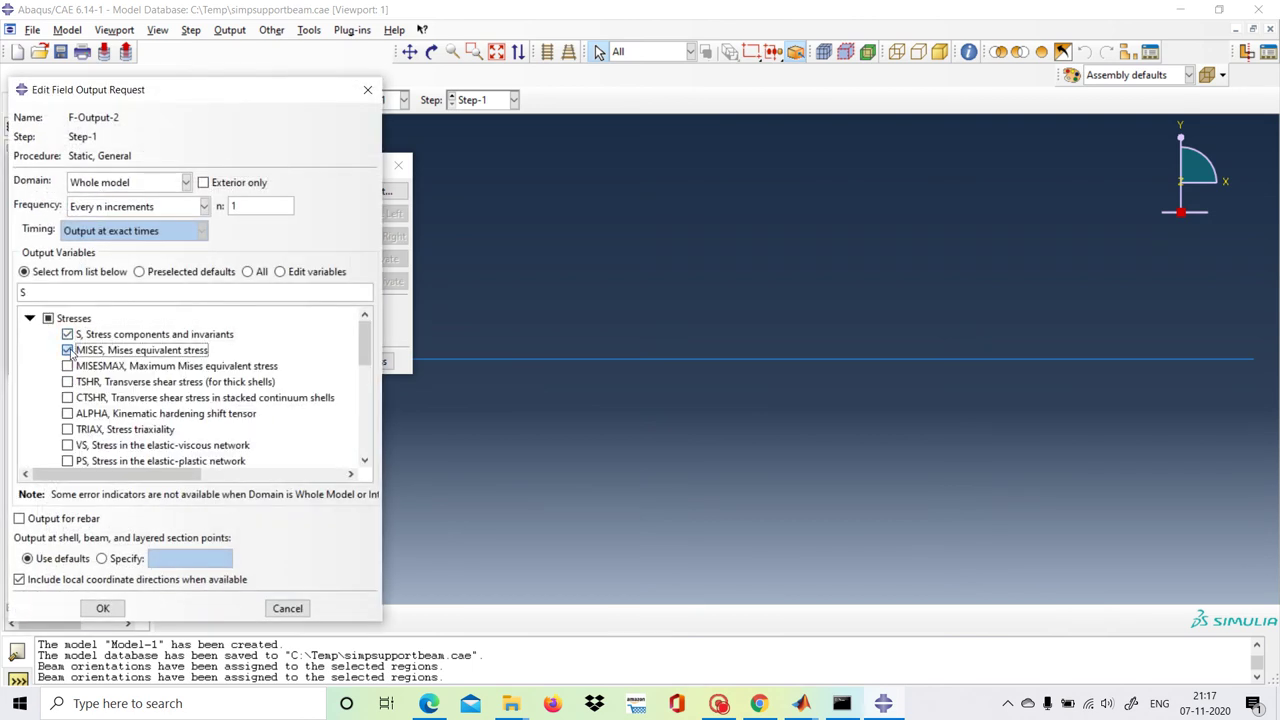
scroll(122, 352, "down", 6)
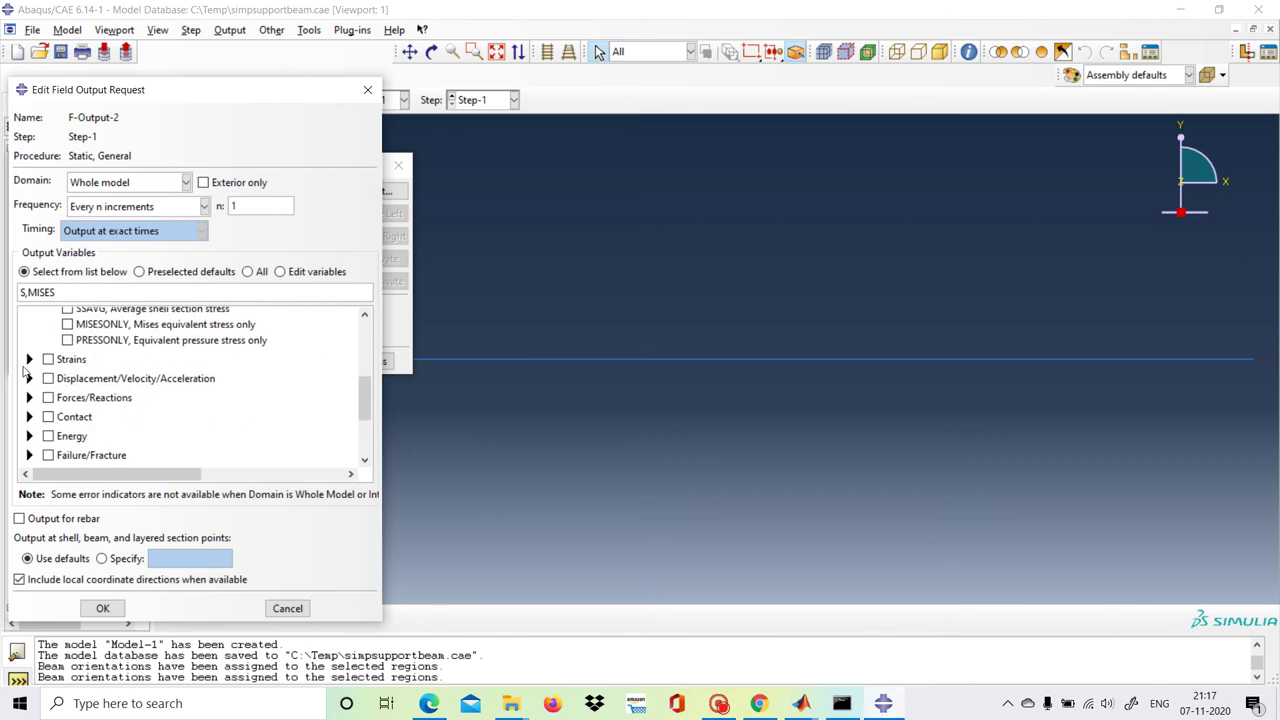
left_click(29, 359)
left_click(67, 375)
scroll(78, 368, "down", 3)
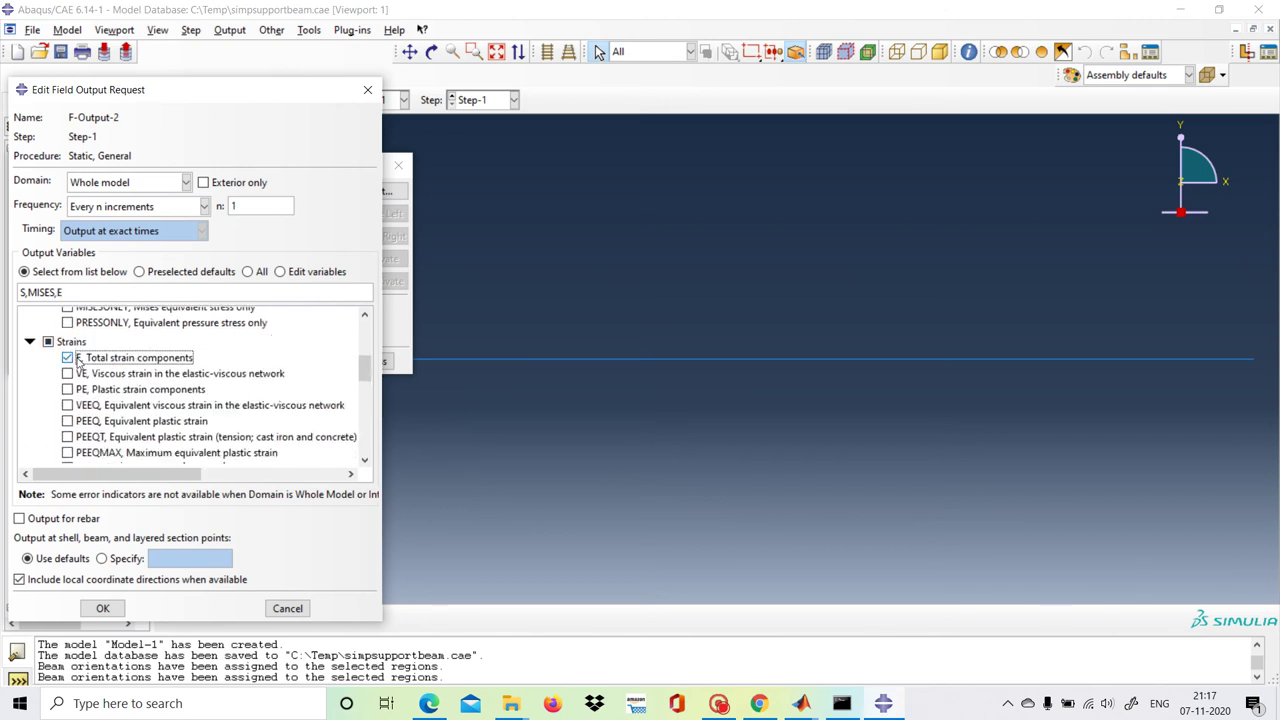
scroll(78, 368, "down", 5)
scroll(35, 364, "up", 2)
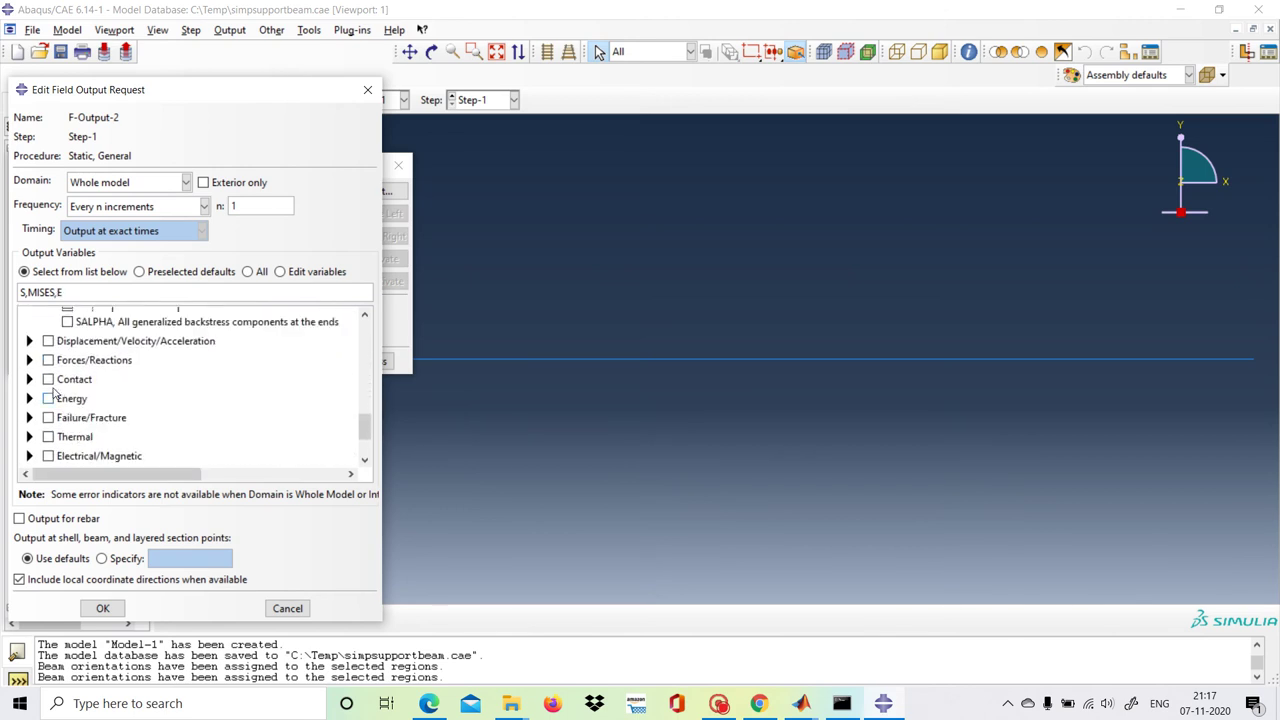
Add U, UT, UR, RF, RT and RM outputs and confirm the request
left_click(29, 361)
left_click(67, 377)
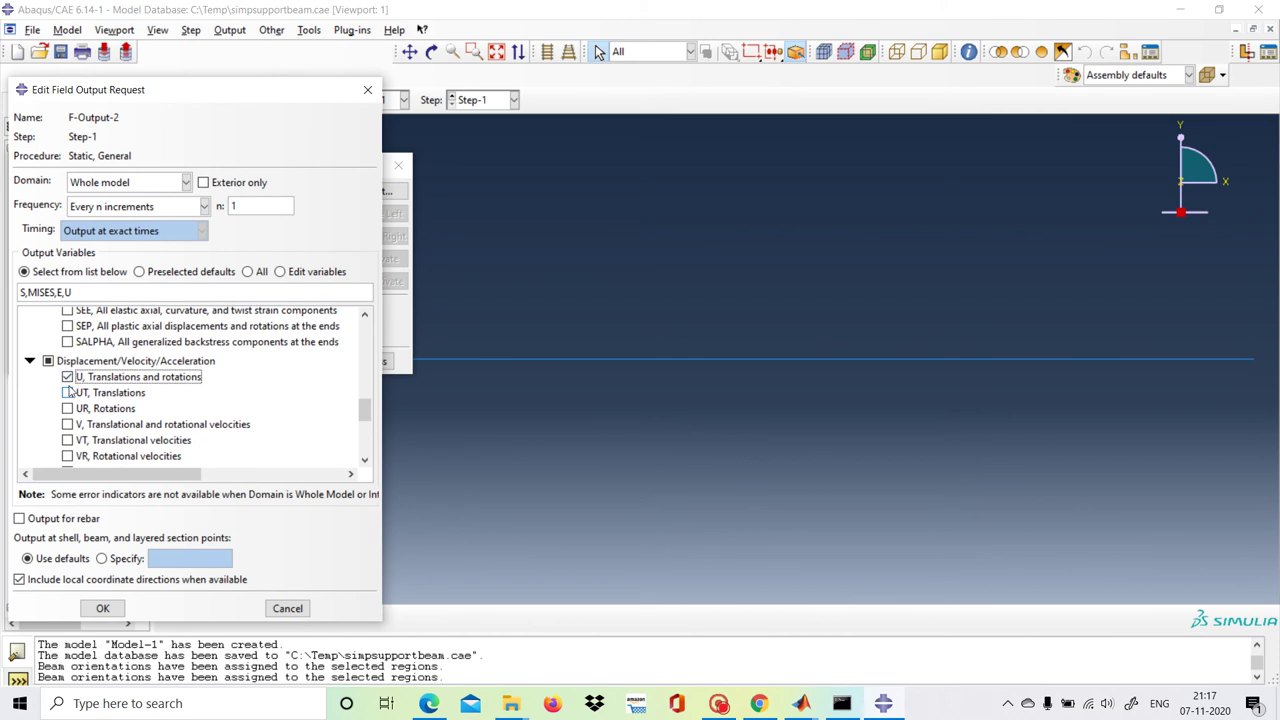
left_click(67, 393)
left_click(67, 409)
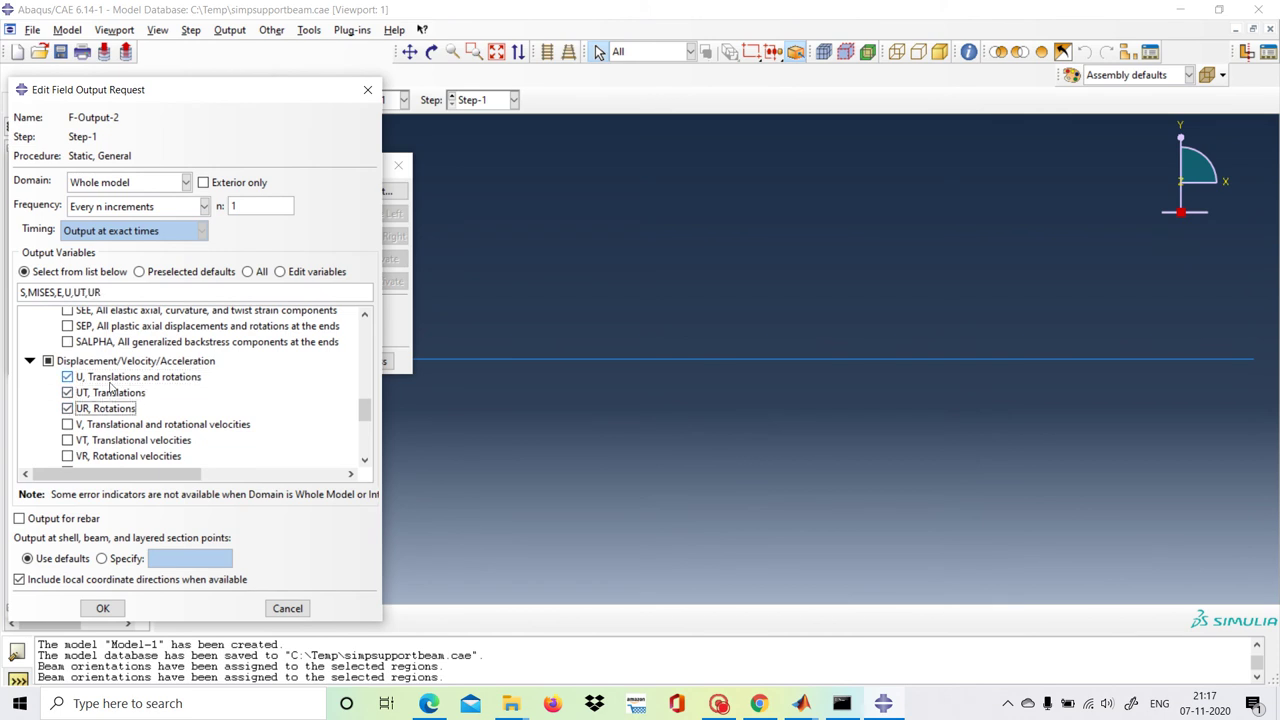
scroll(113, 386, "down", 3)
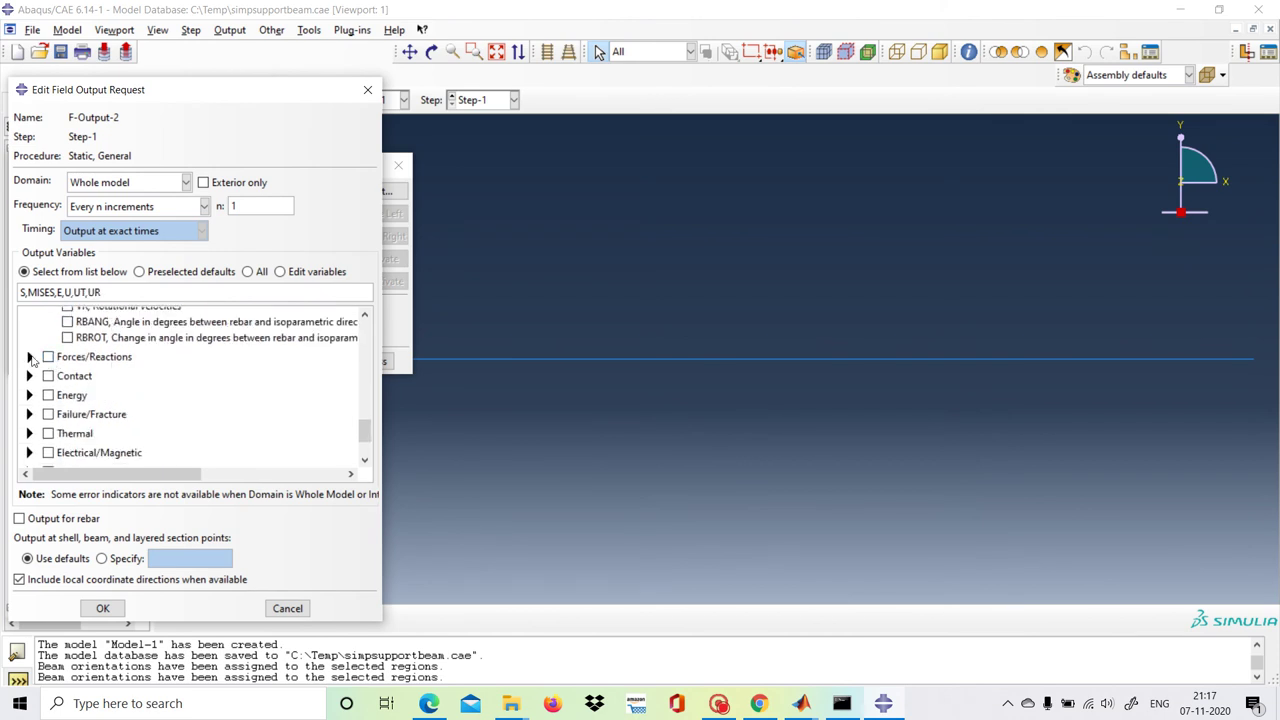
left_click(29, 357)
left_click(67, 372)
left_click(67, 388)
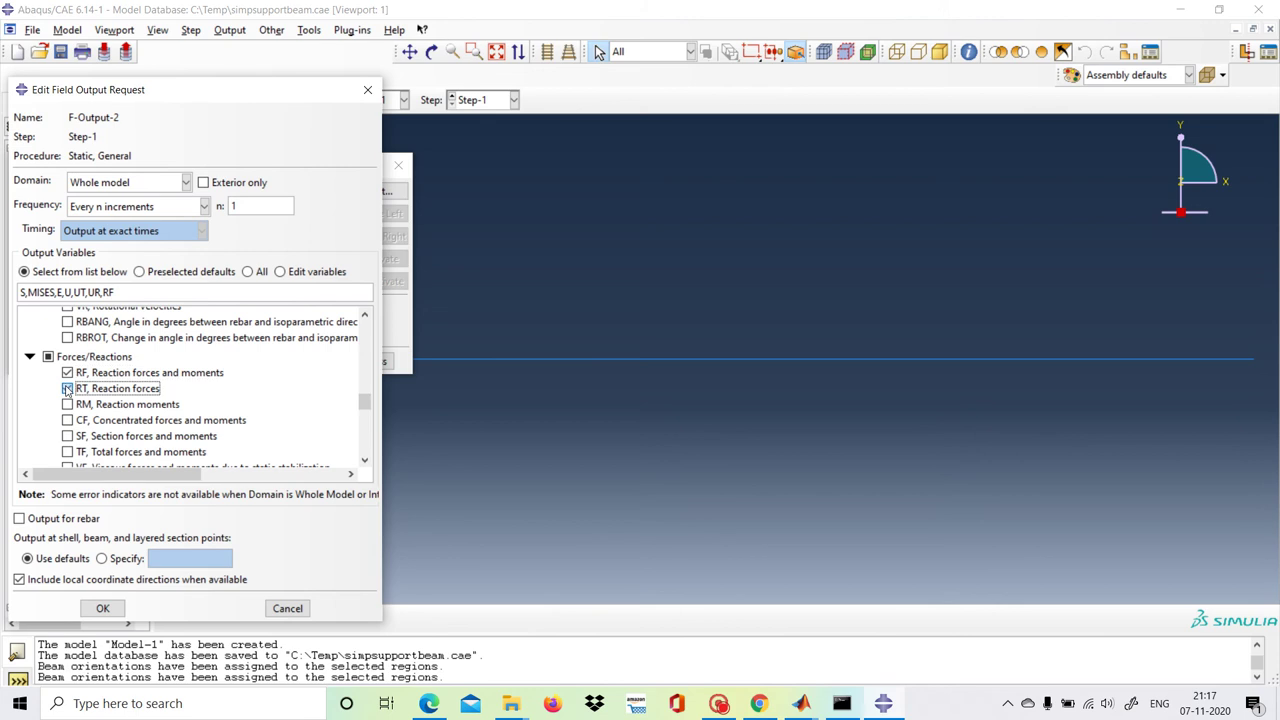
left_click(67, 404)
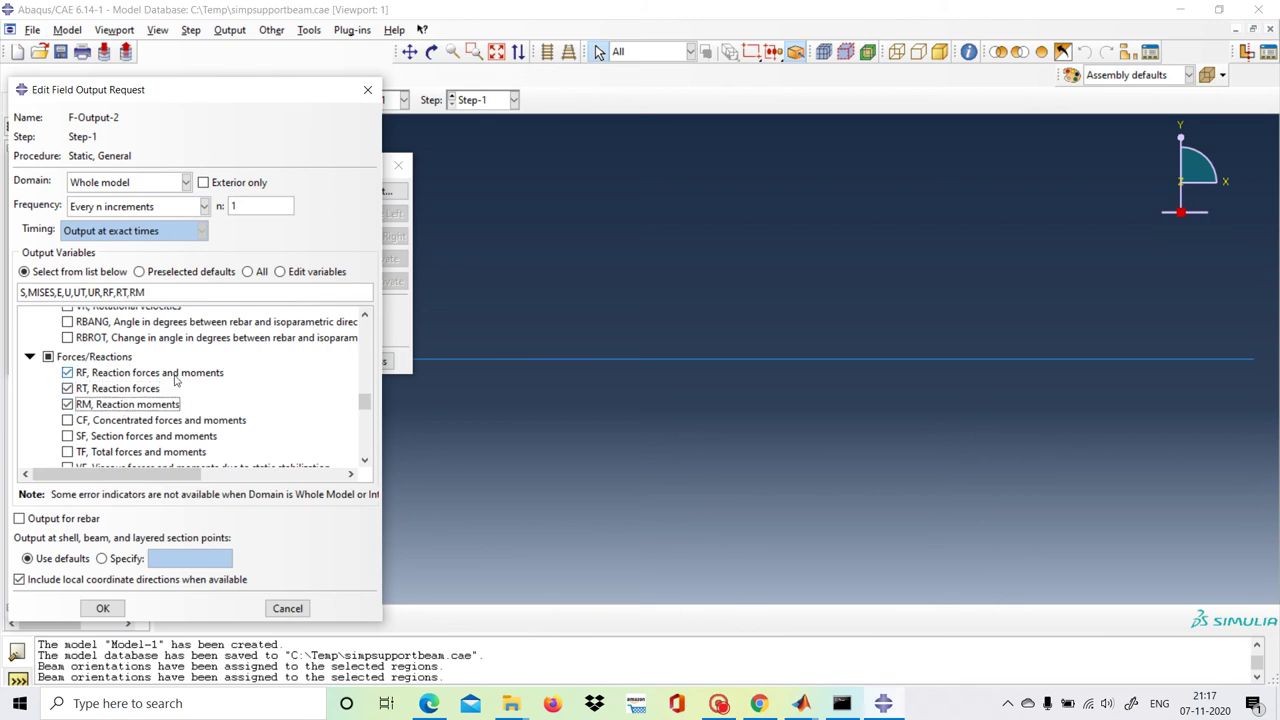
left_click(103, 609)
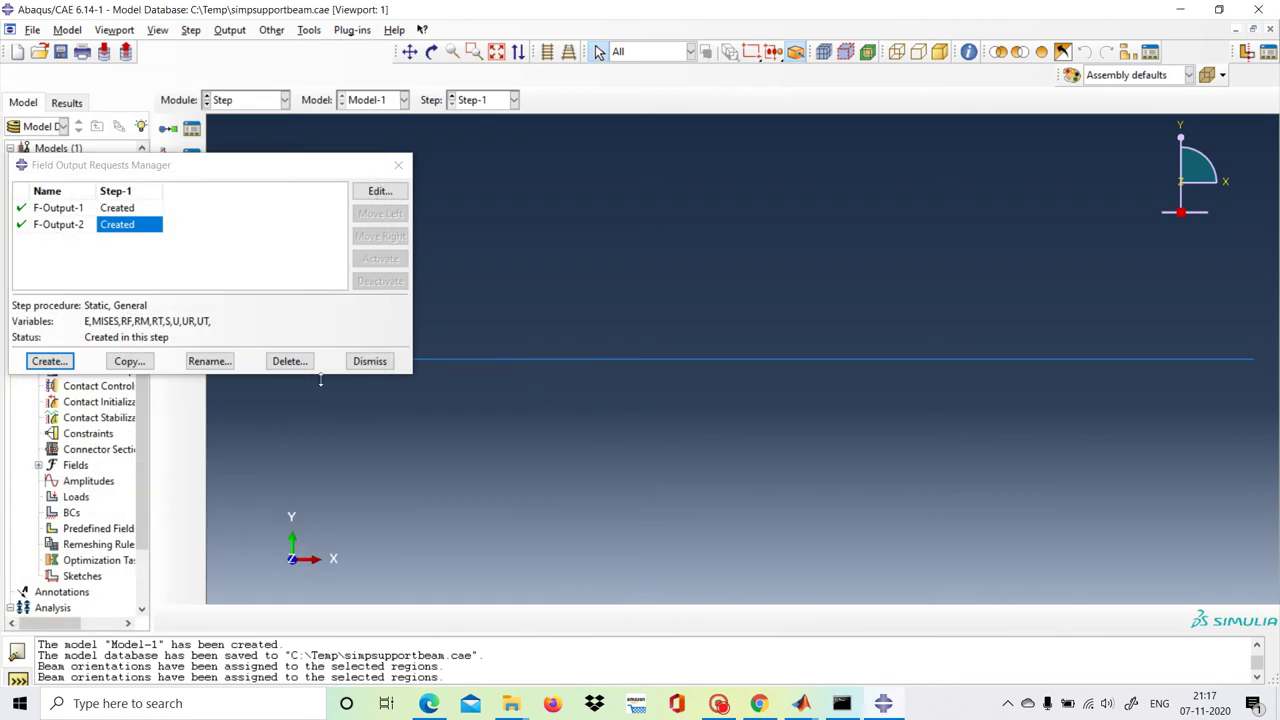
left_click(368, 362)
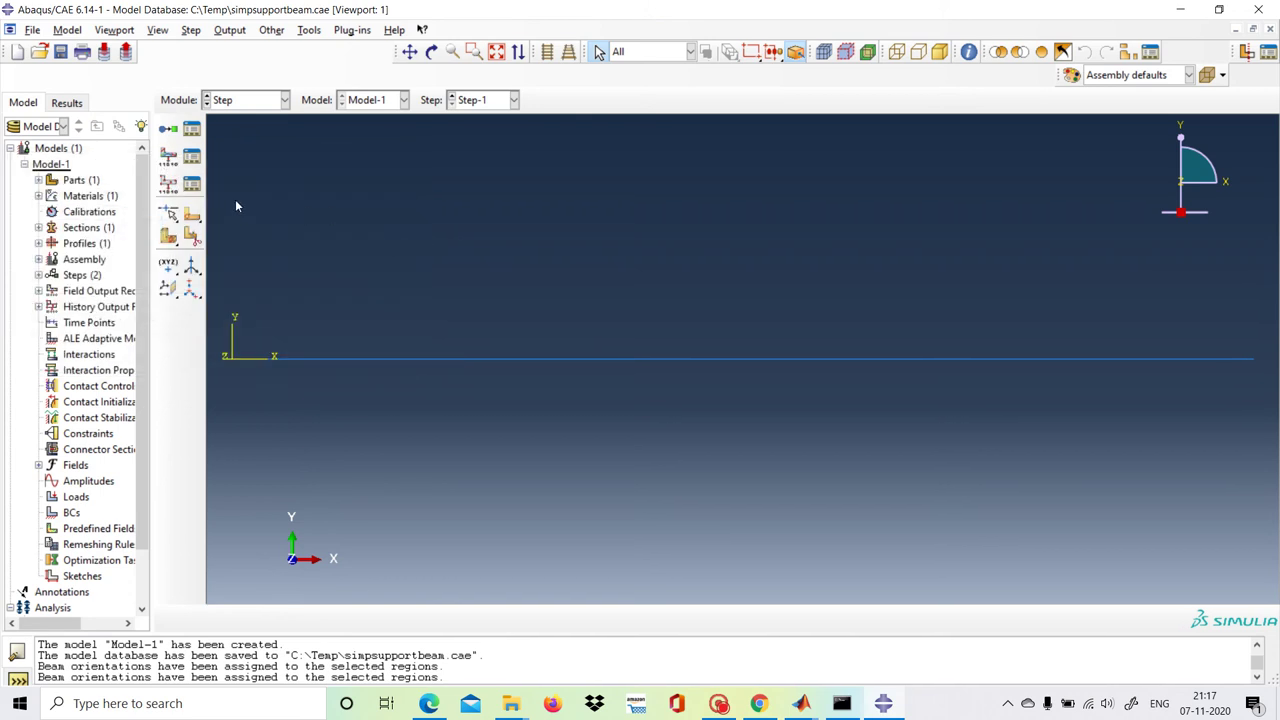
In the Load module, apply Load-1, a magnitude-1 pressure on the magenta side of the whole beam
left_click(285, 100)
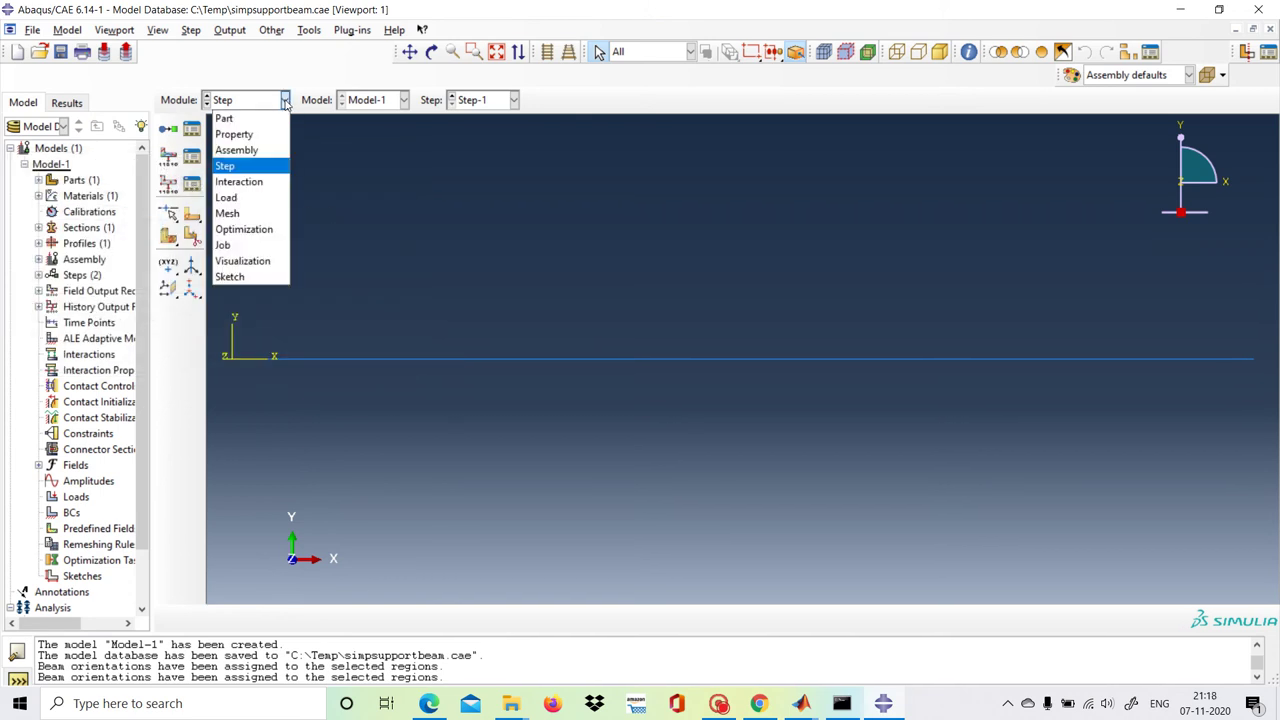
left_click(251, 199)
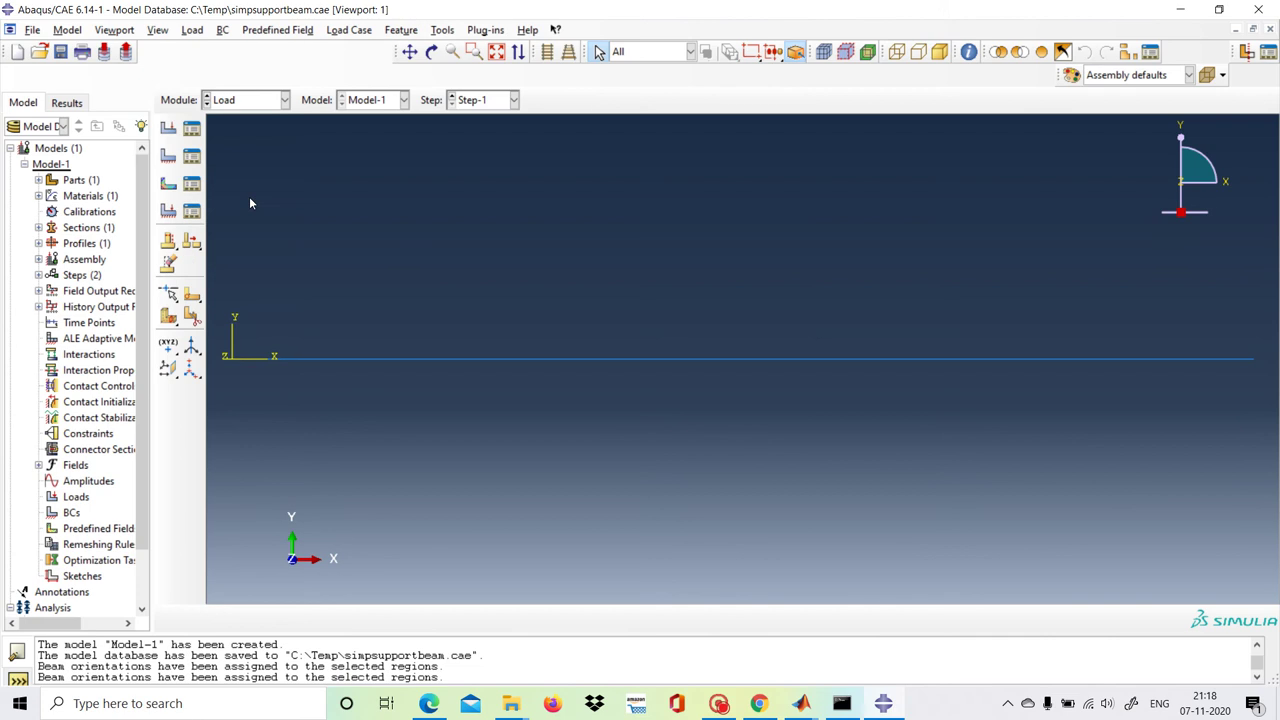
left_click(170, 130)
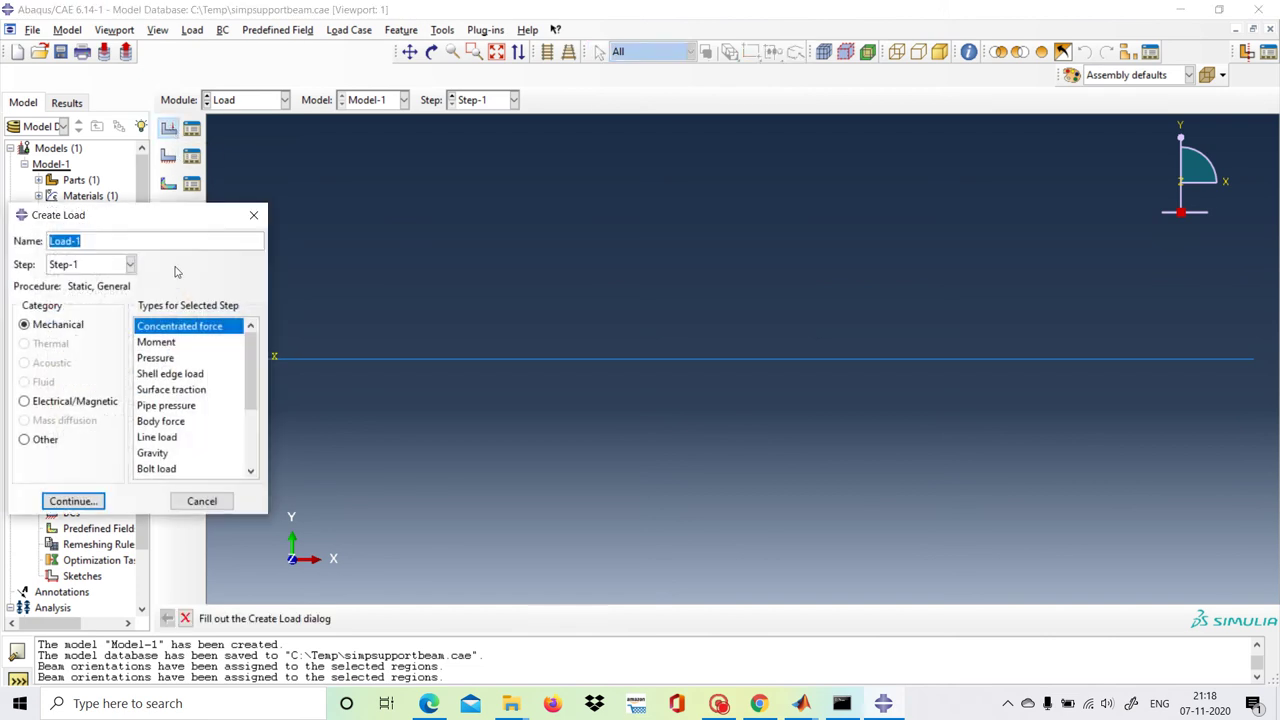
left_click(157, 359)
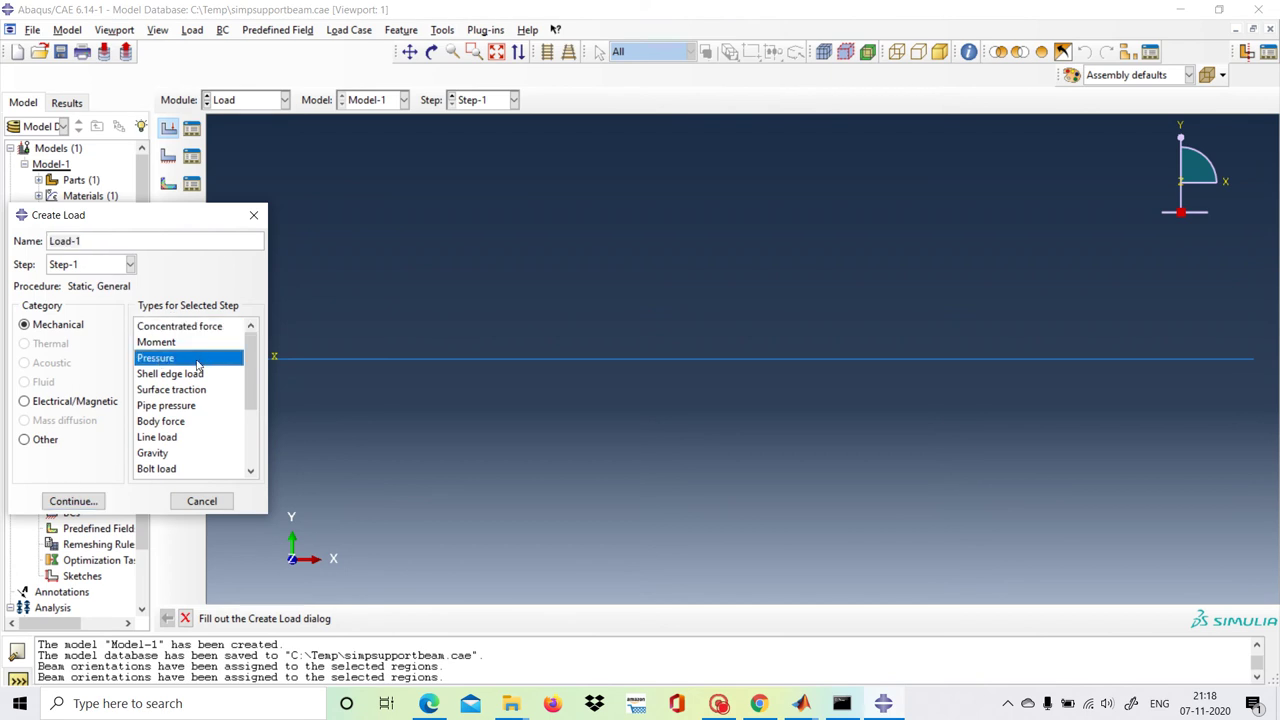
left_click(84, 503)
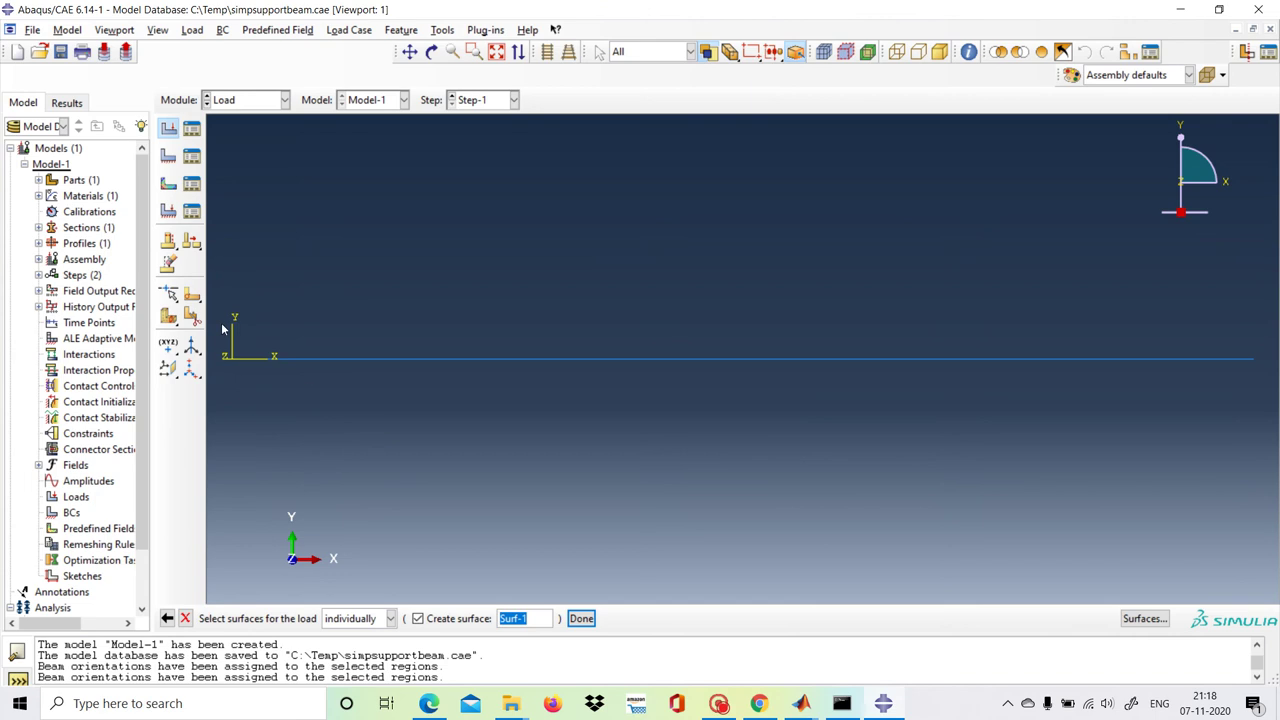
left_click_drag(213, 340, 1276, 388)
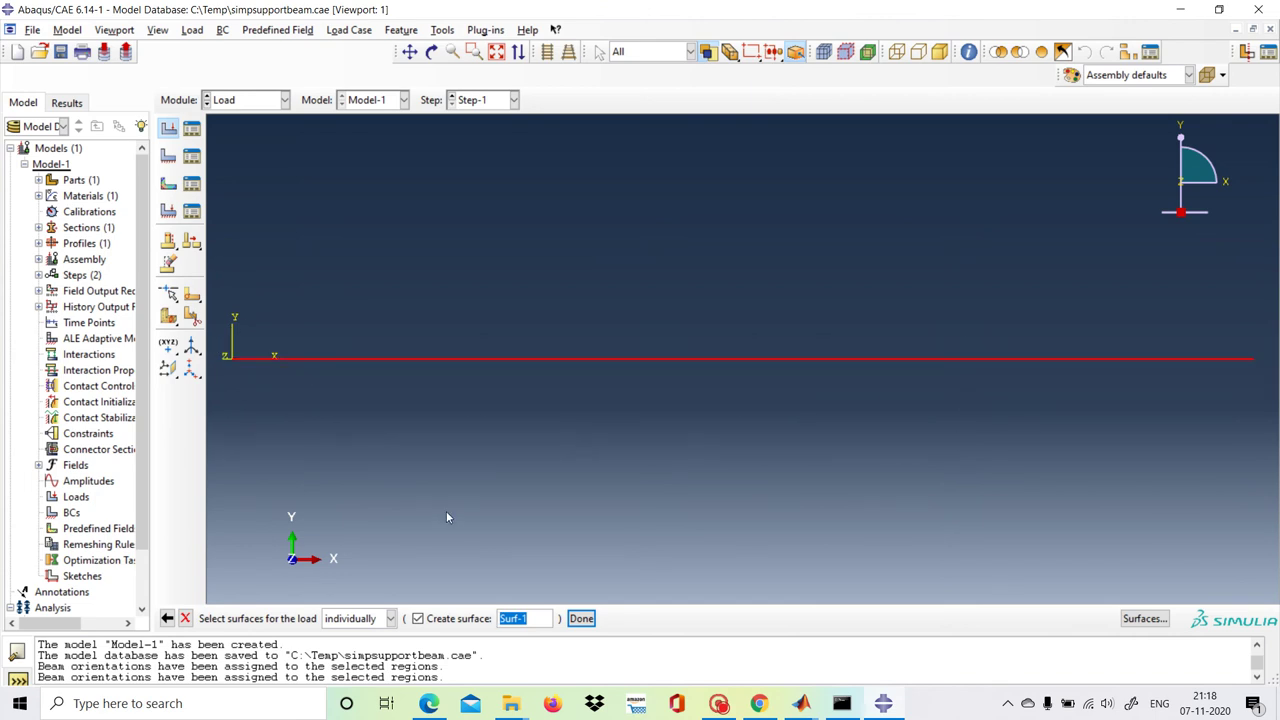
left_click(581, 618)
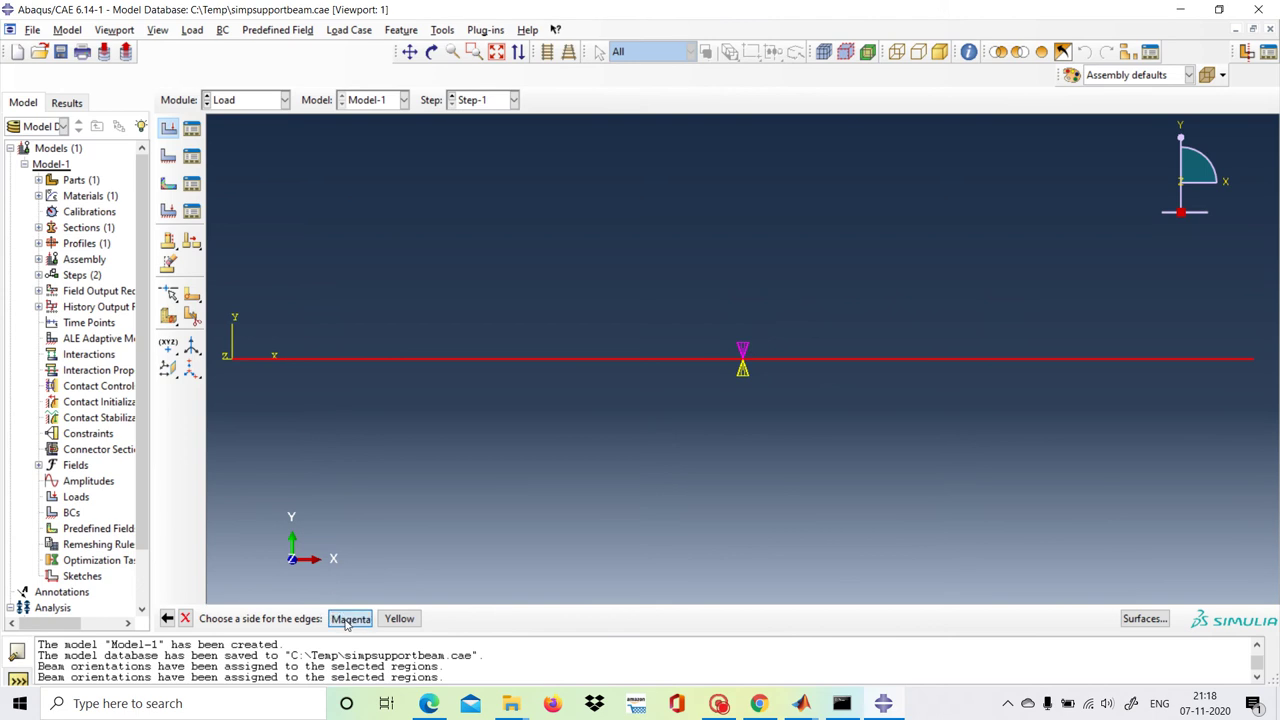
left_click(350, 618)
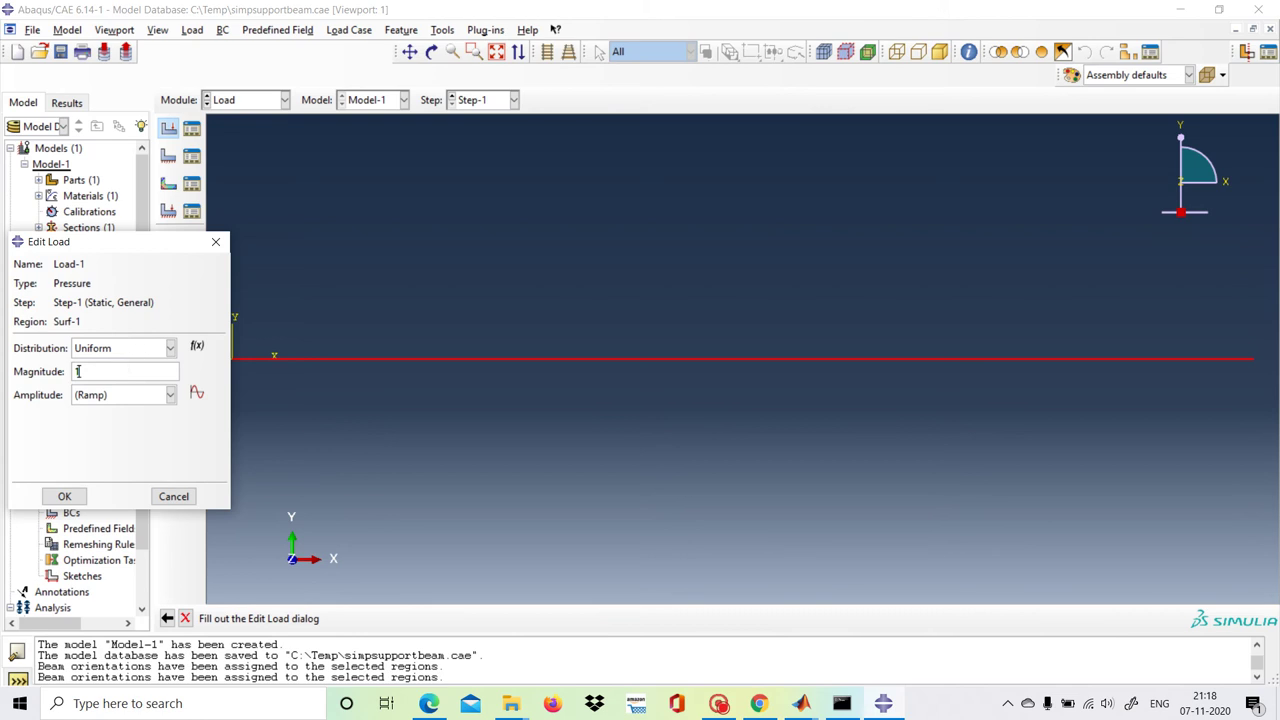
left_click(66, 497)
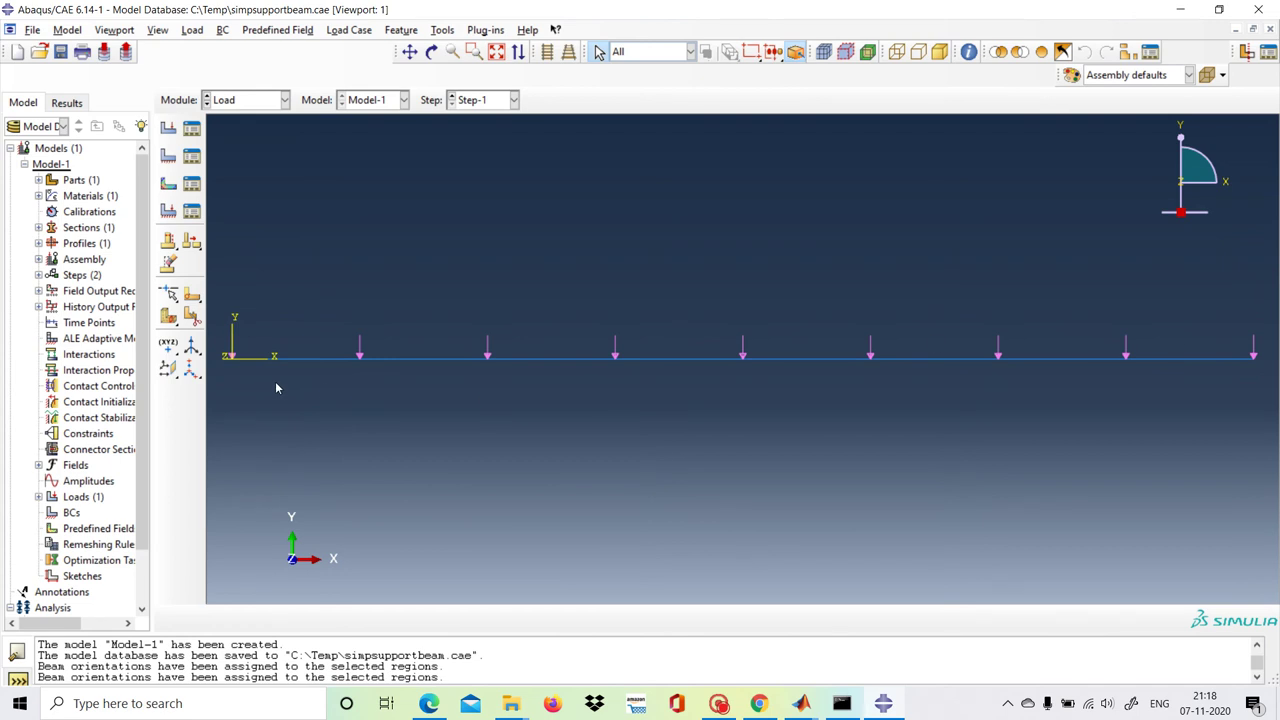
Create Displacement/Rotation condition 'leftendhinge' on the left-end vertex with U1 and U2 fixed
left_click(168, 158)
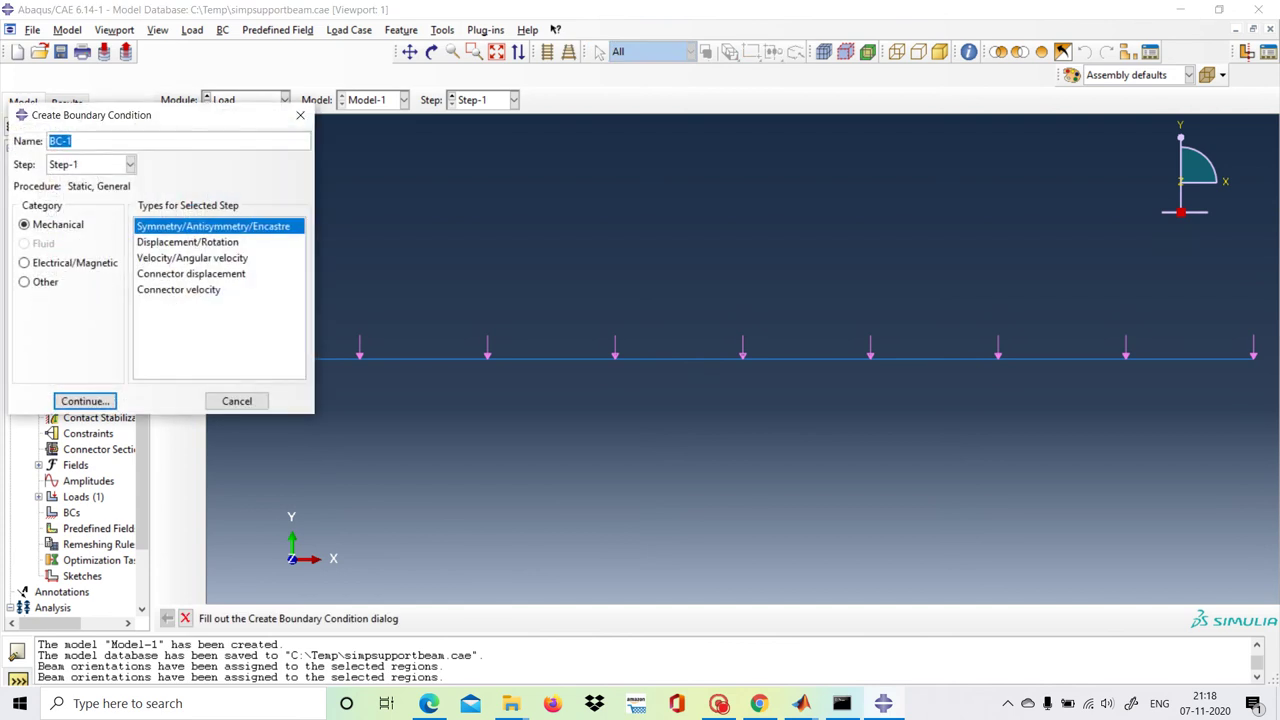
key("BackSpace")
type("leftendhinge")
left_click(167, 245)
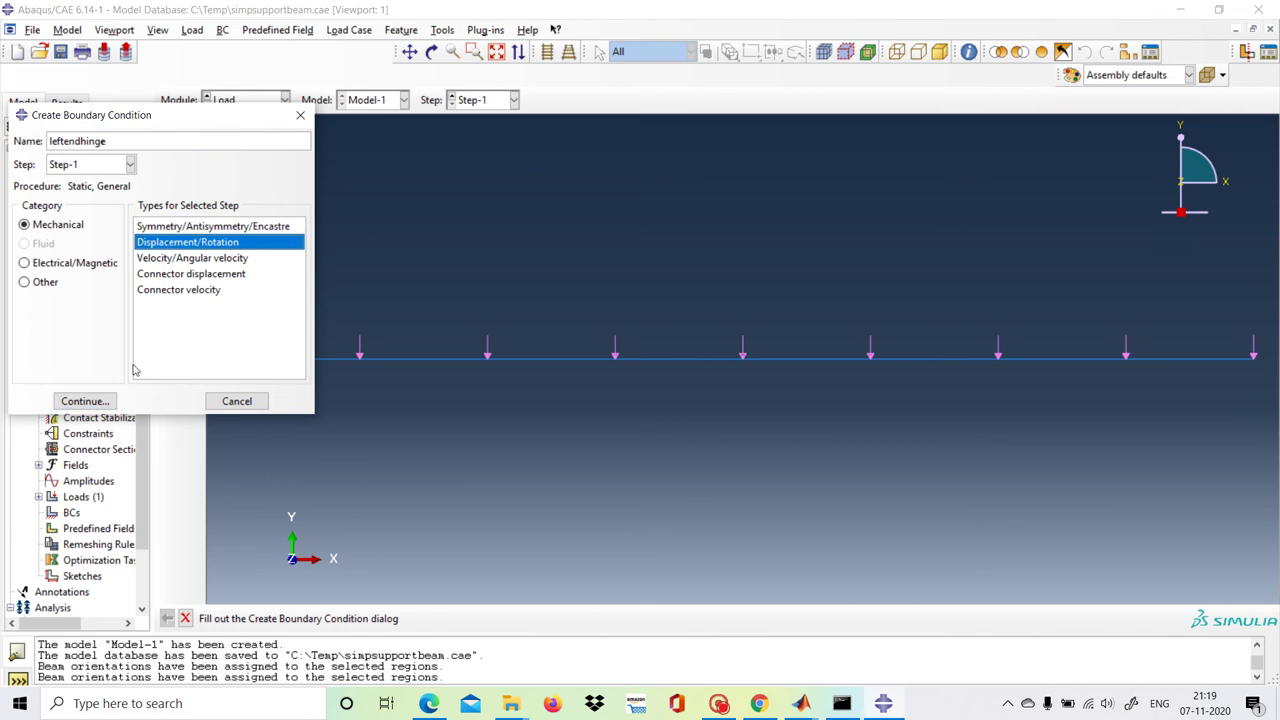
left_click(85, 401)
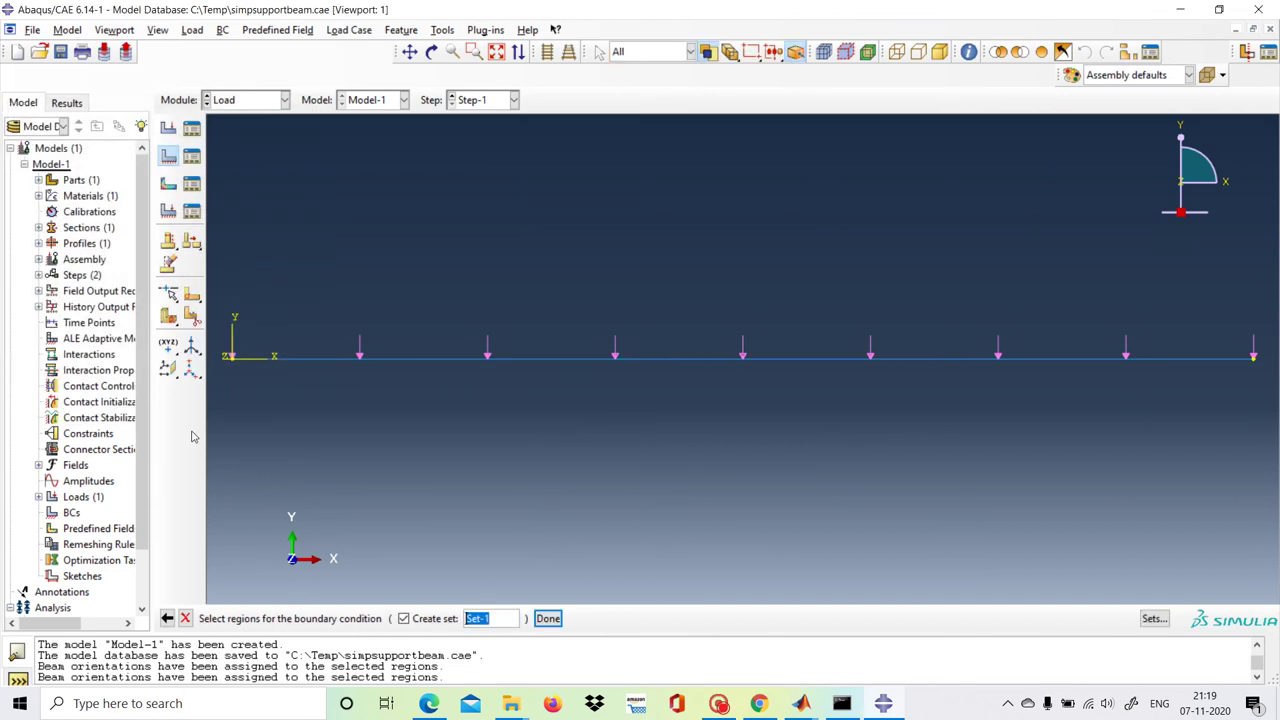
left_click(233, 360)
left_click(547, 618)
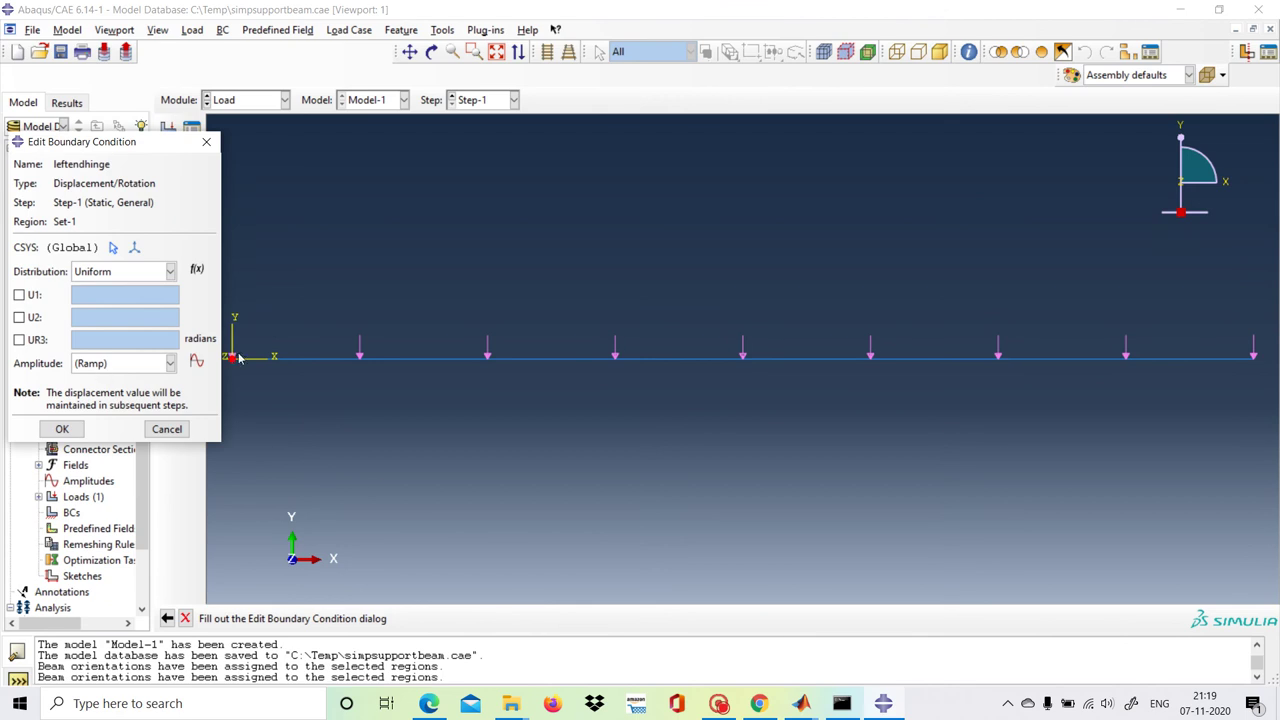
left_click(20, 295)
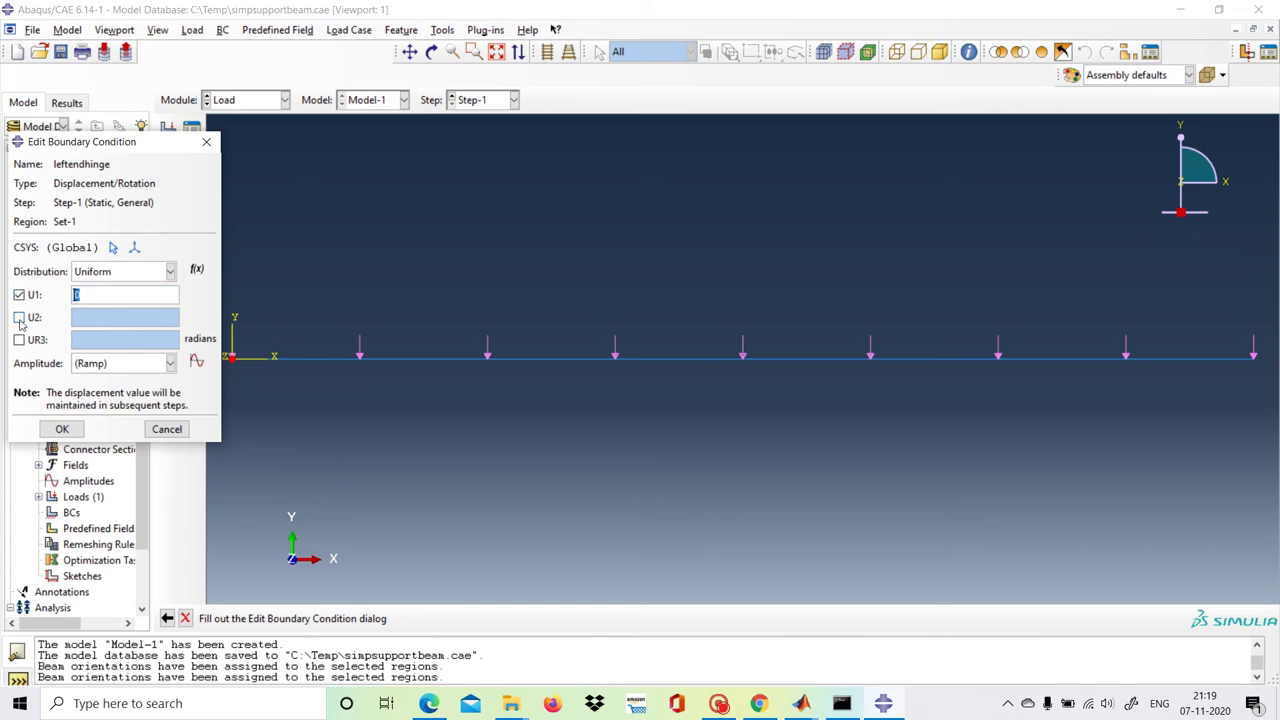
left_click(20, 318)
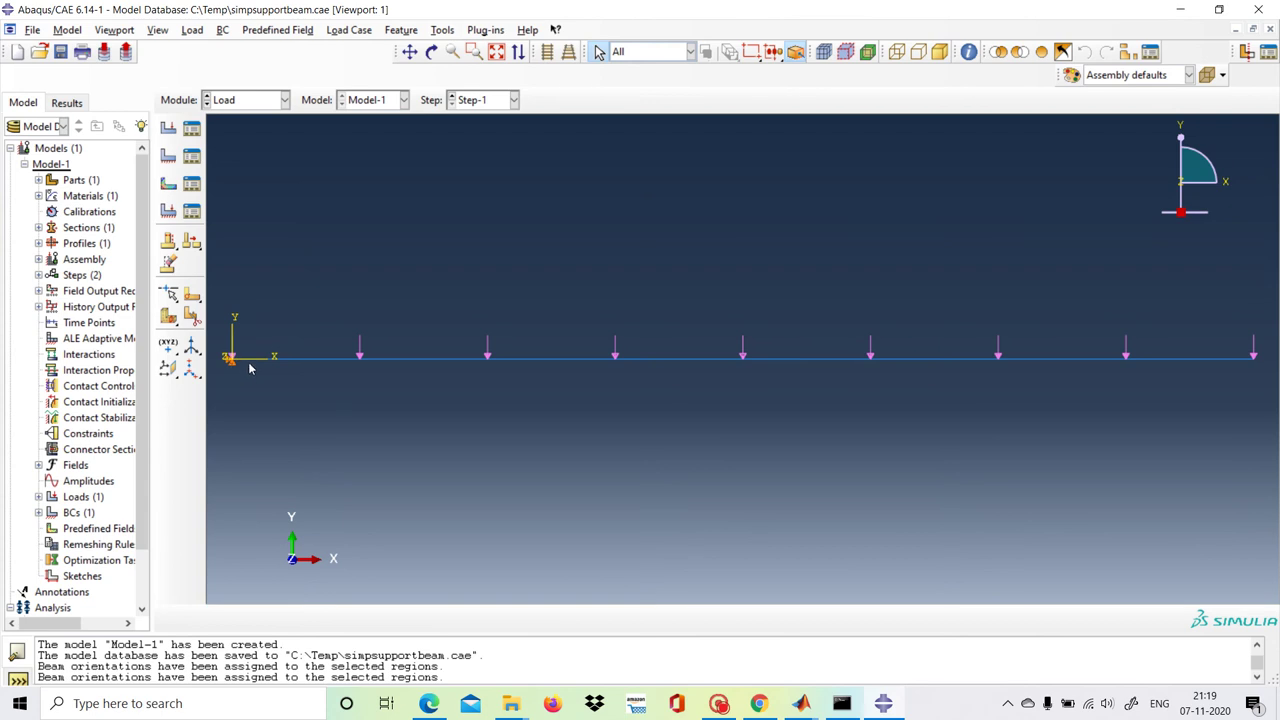
Add 'rightendroller' fixing U2 at the right-end vertex, then switch to the Mesh module
left_click(168, 158)
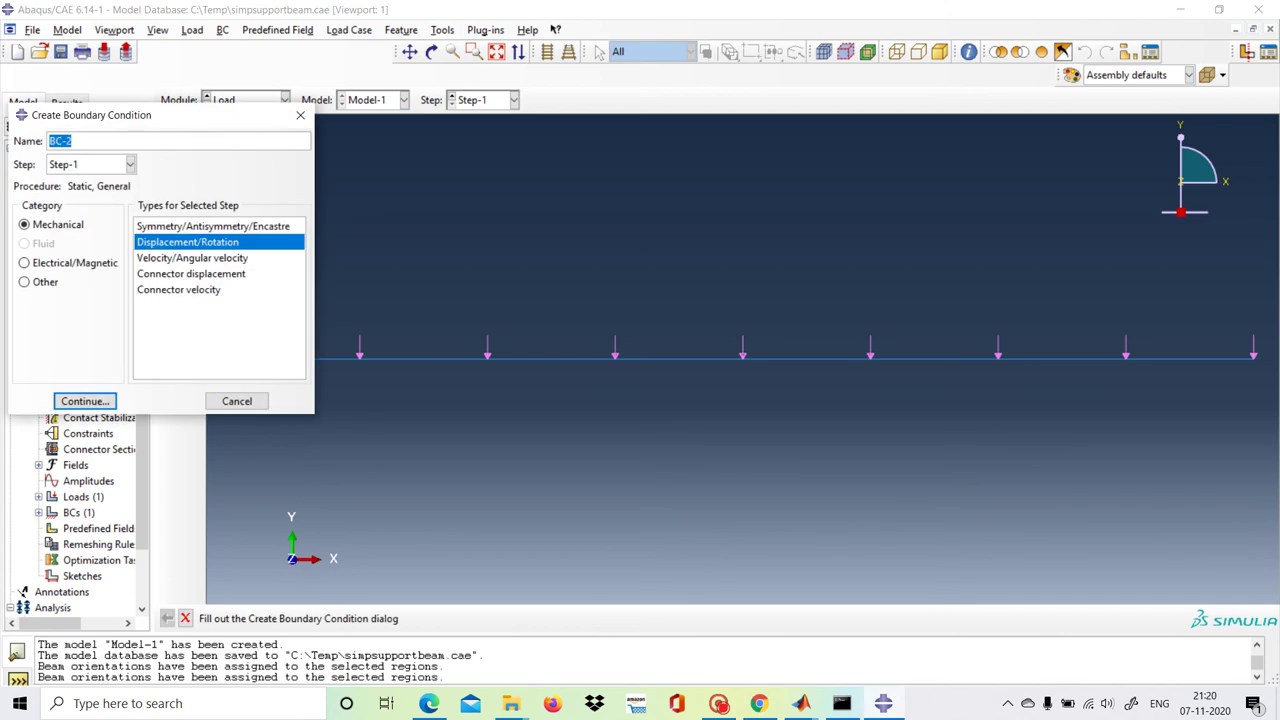
type("rightendroller")
left_click(103, 402)
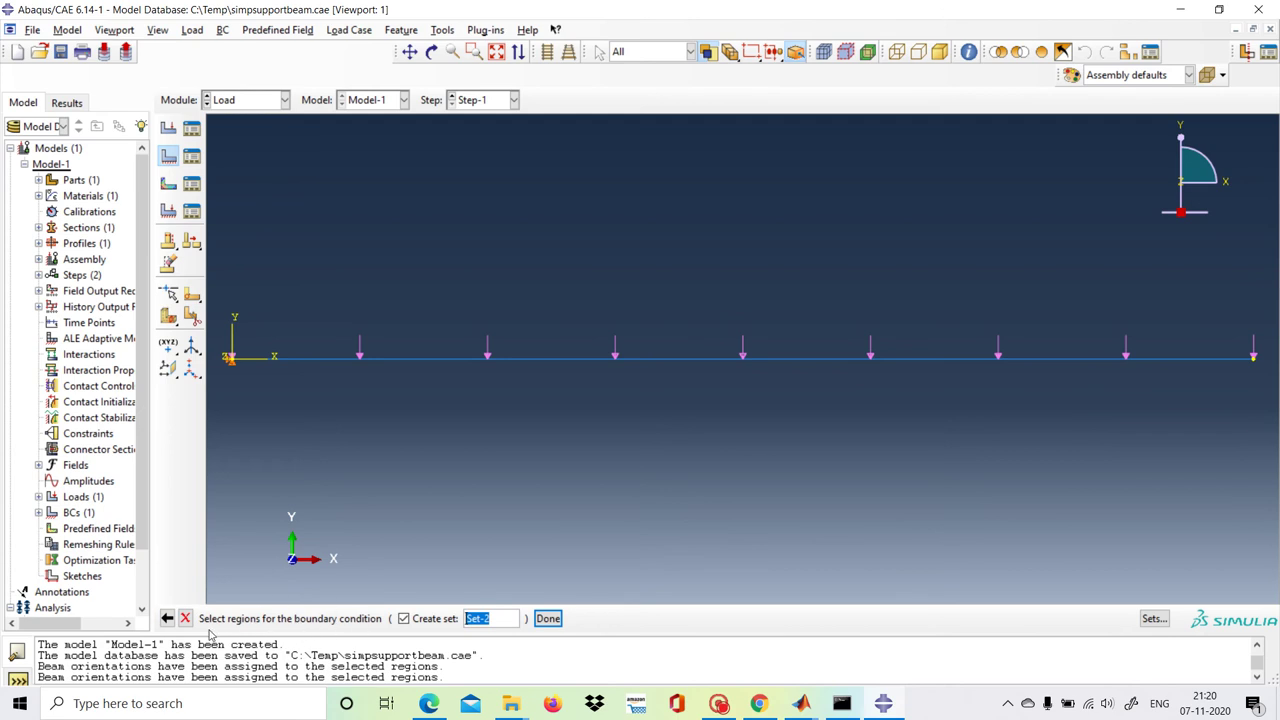
left_click(1254, 358)
left_click(547, 619)
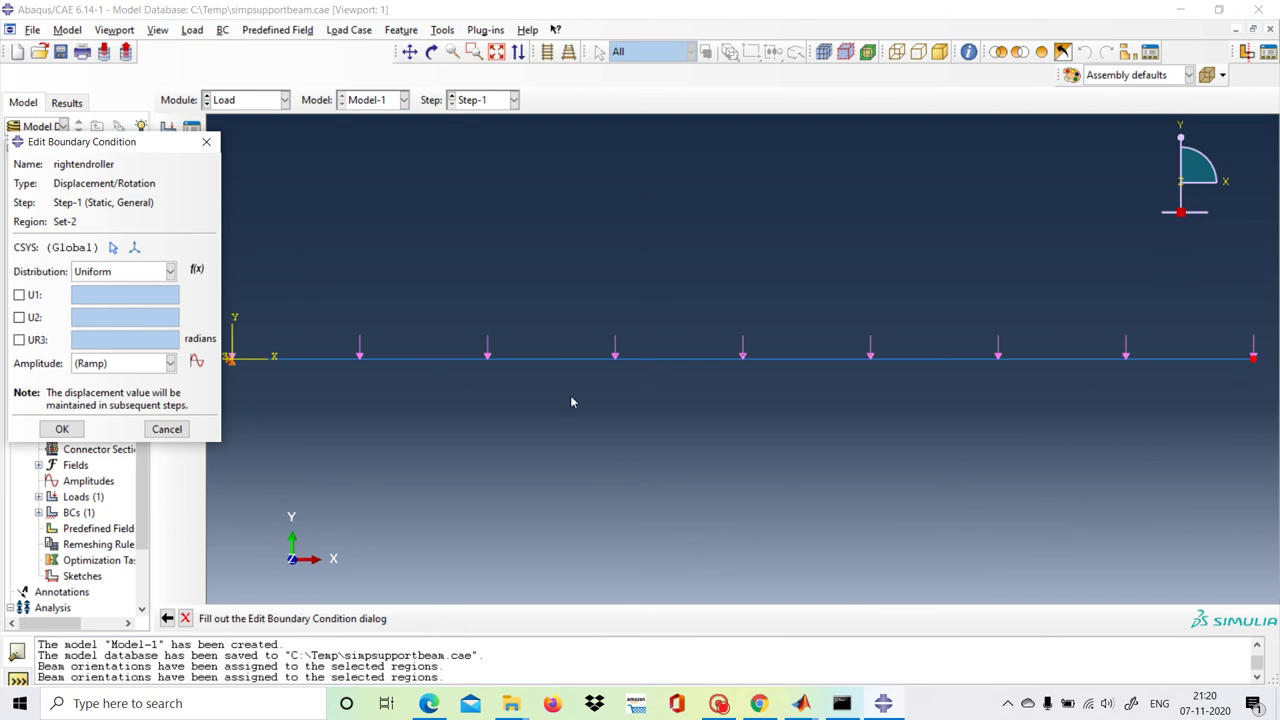
left_click(19, 318)
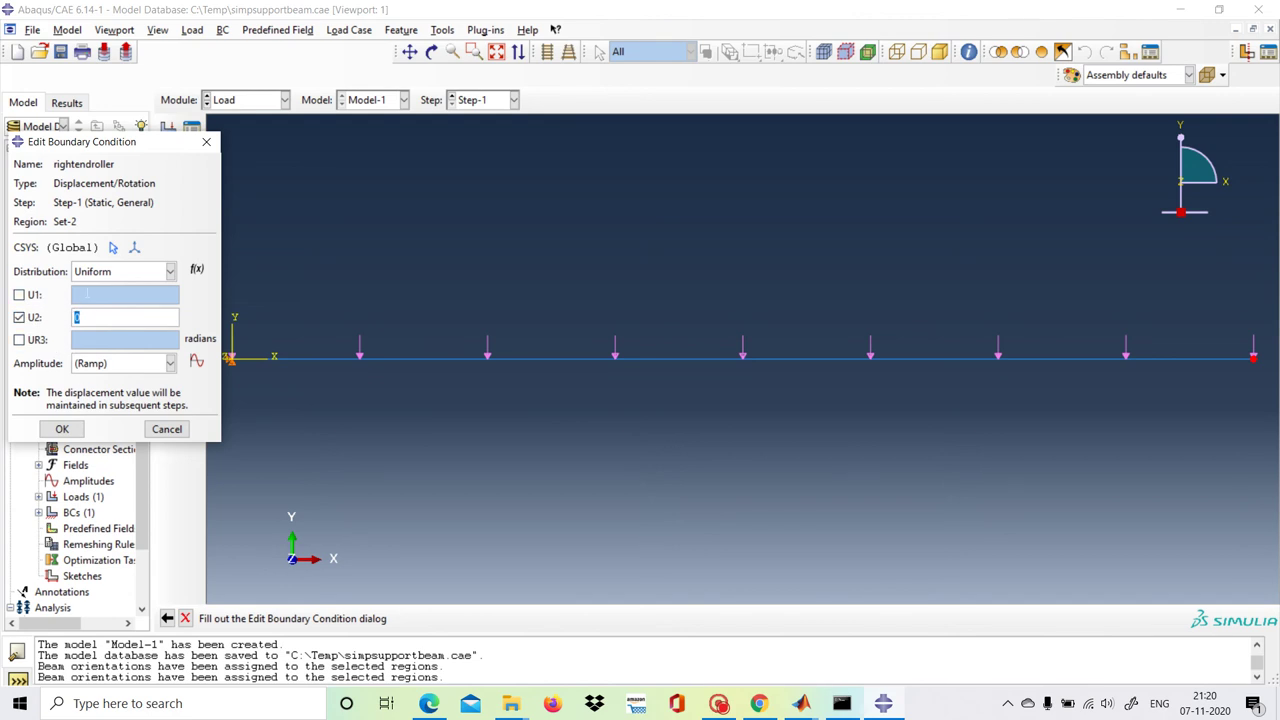
left_click(62, 429)
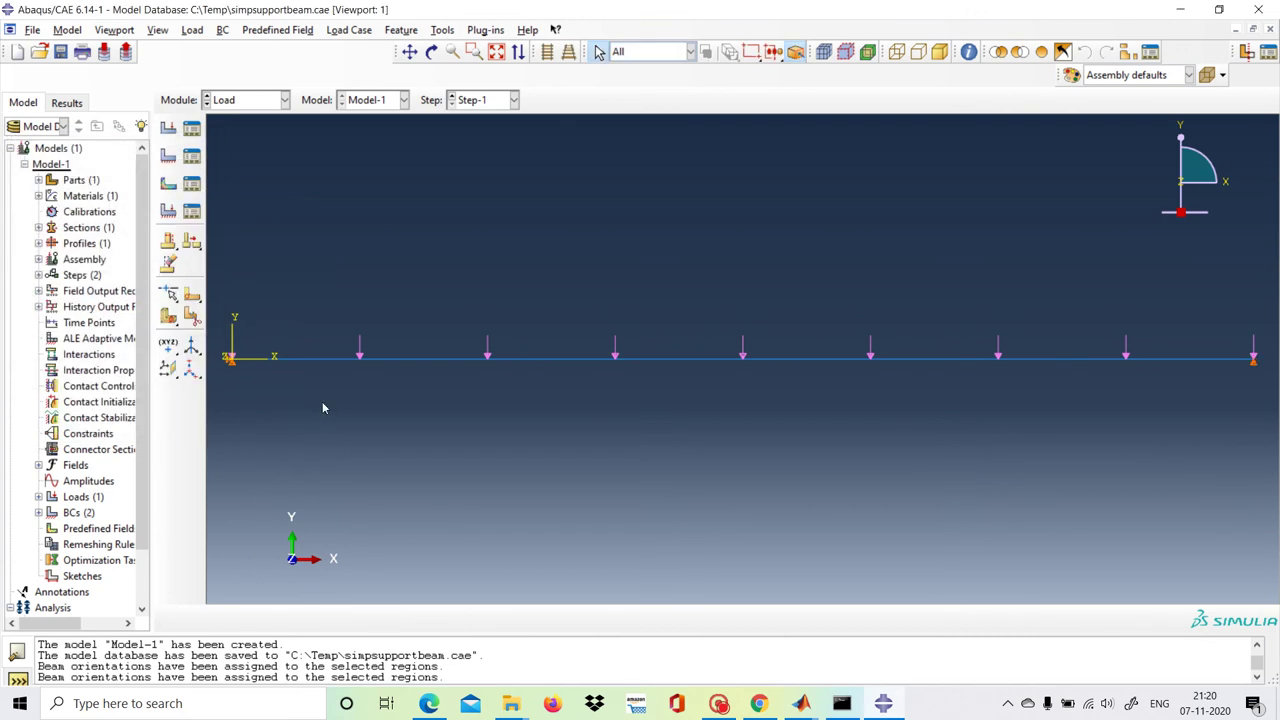
left_click(285, 100)
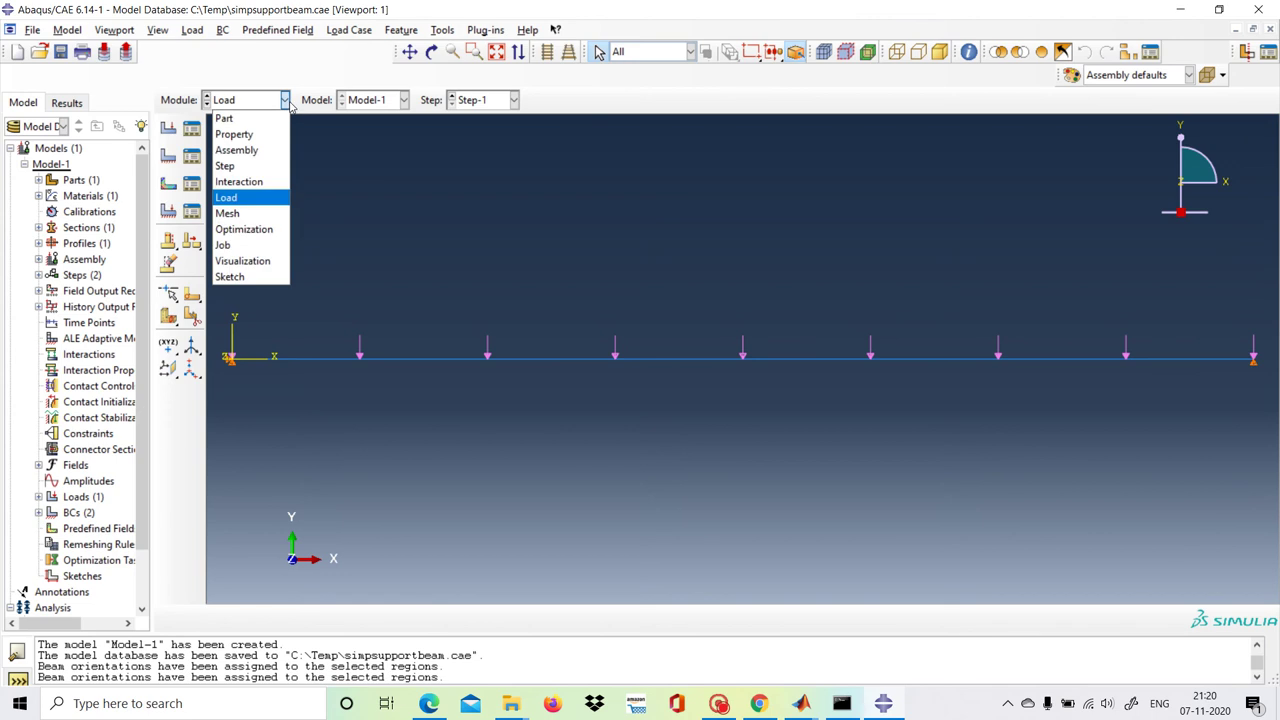
left_click(245, 214)
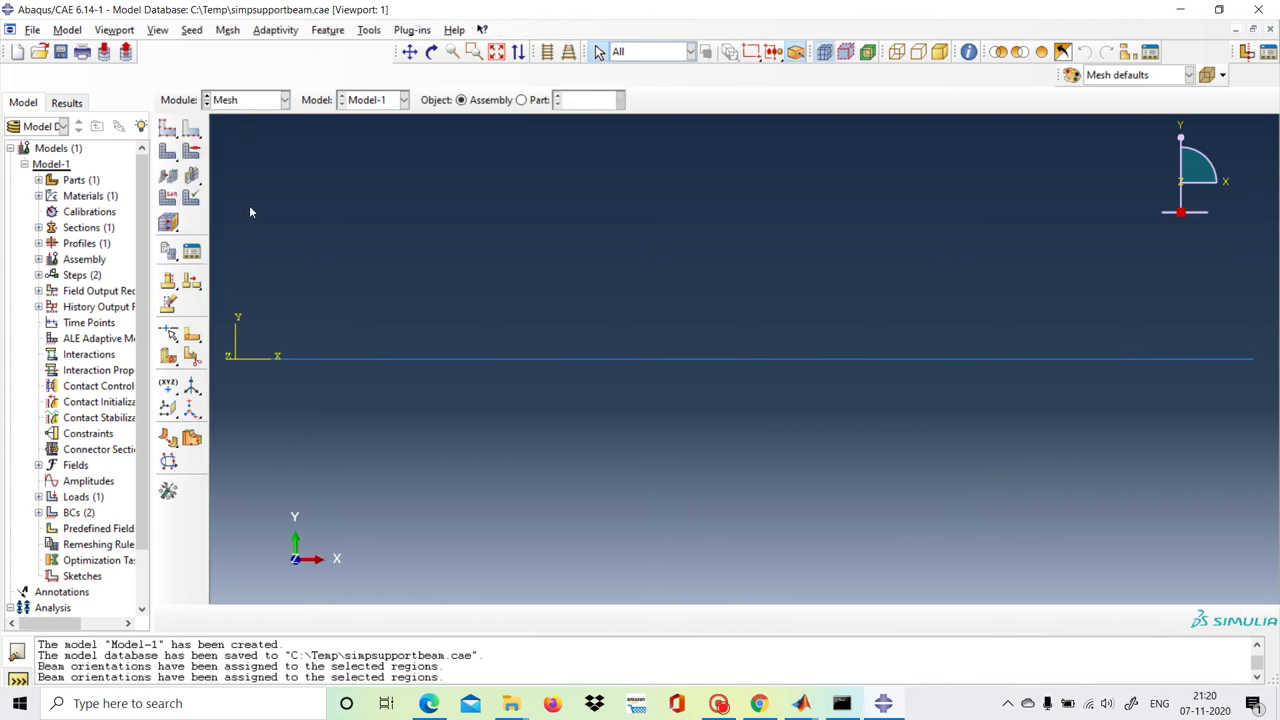
Dismiss the dependent-instance error and re-enter the Mesh module to work on the part
left_click(168, 131)
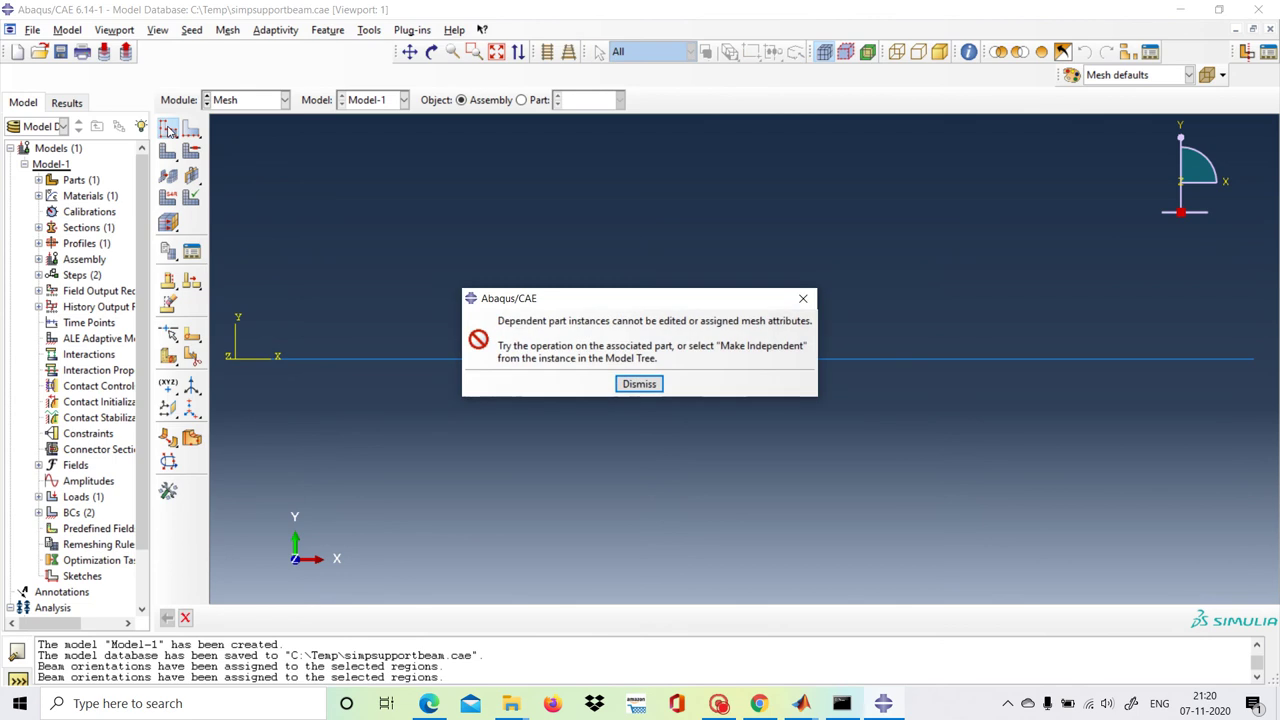
left_click(638, 384)
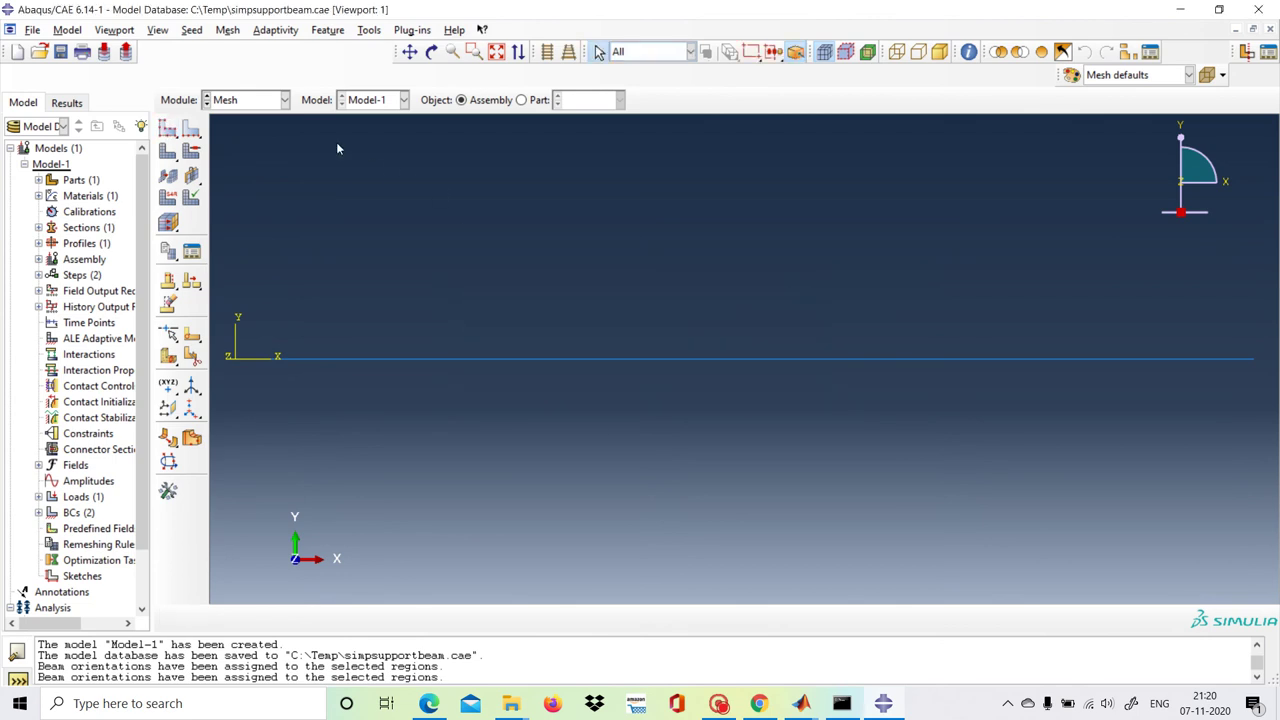
left_click(284, 100)
left_click(267, 120)
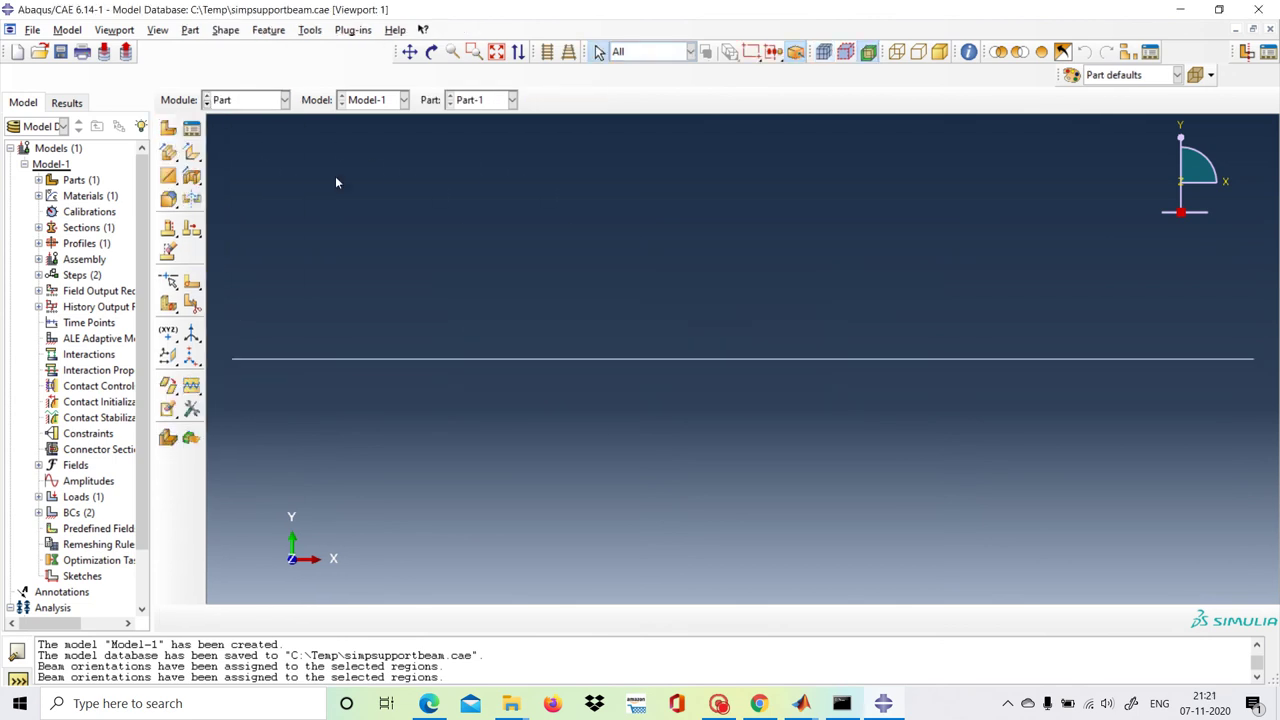
left_click(284, 100)
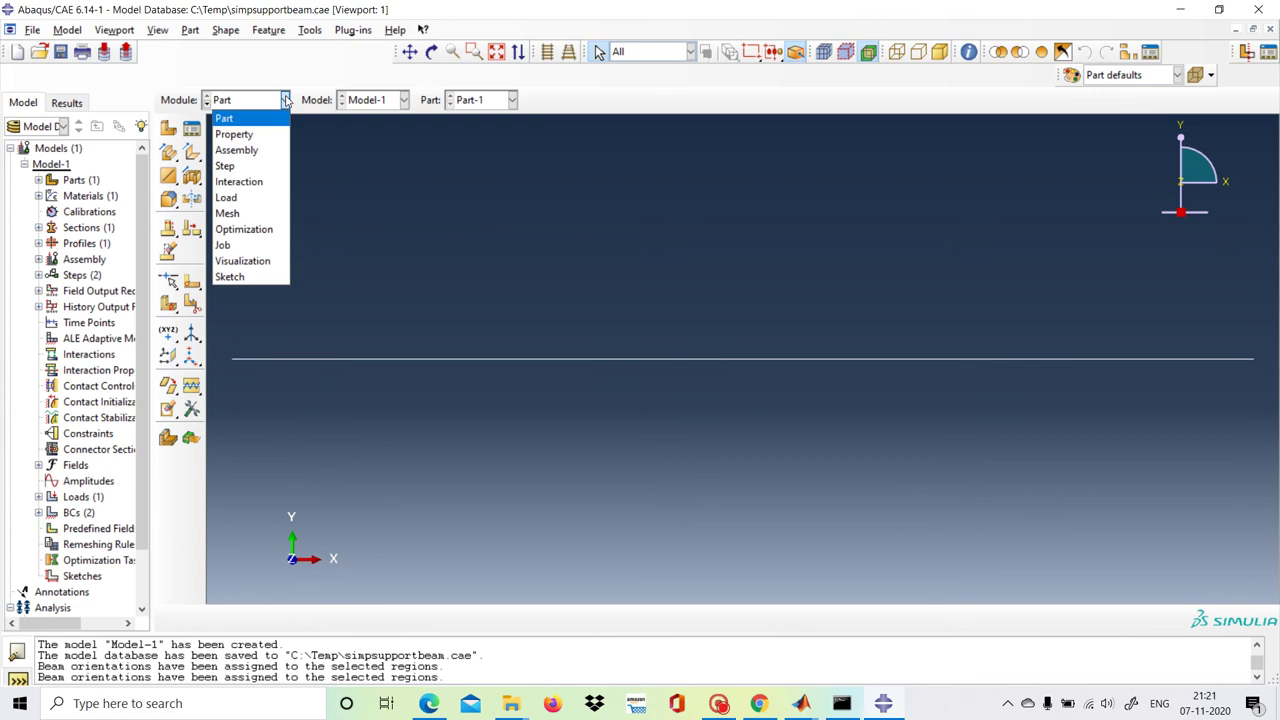
left_click(227, 213)
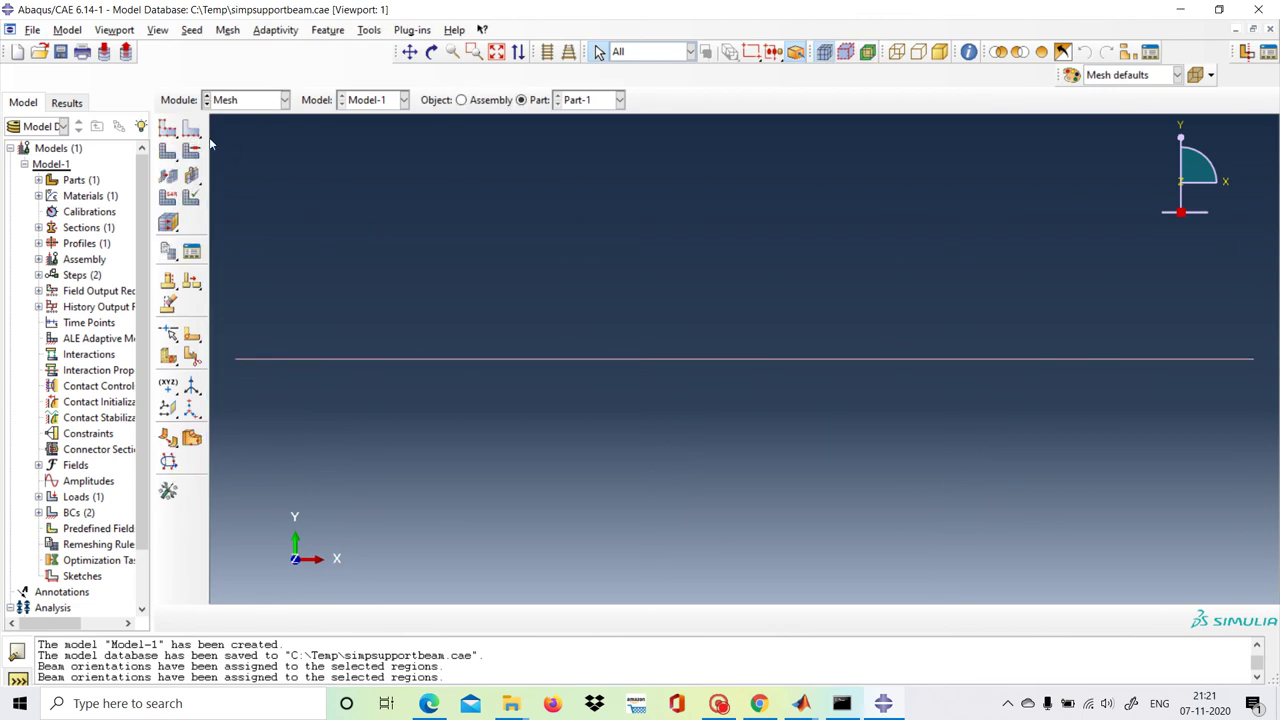
Seed Part-1 with global size 40 and mesh it into 25 elements
left_click(168, 130)
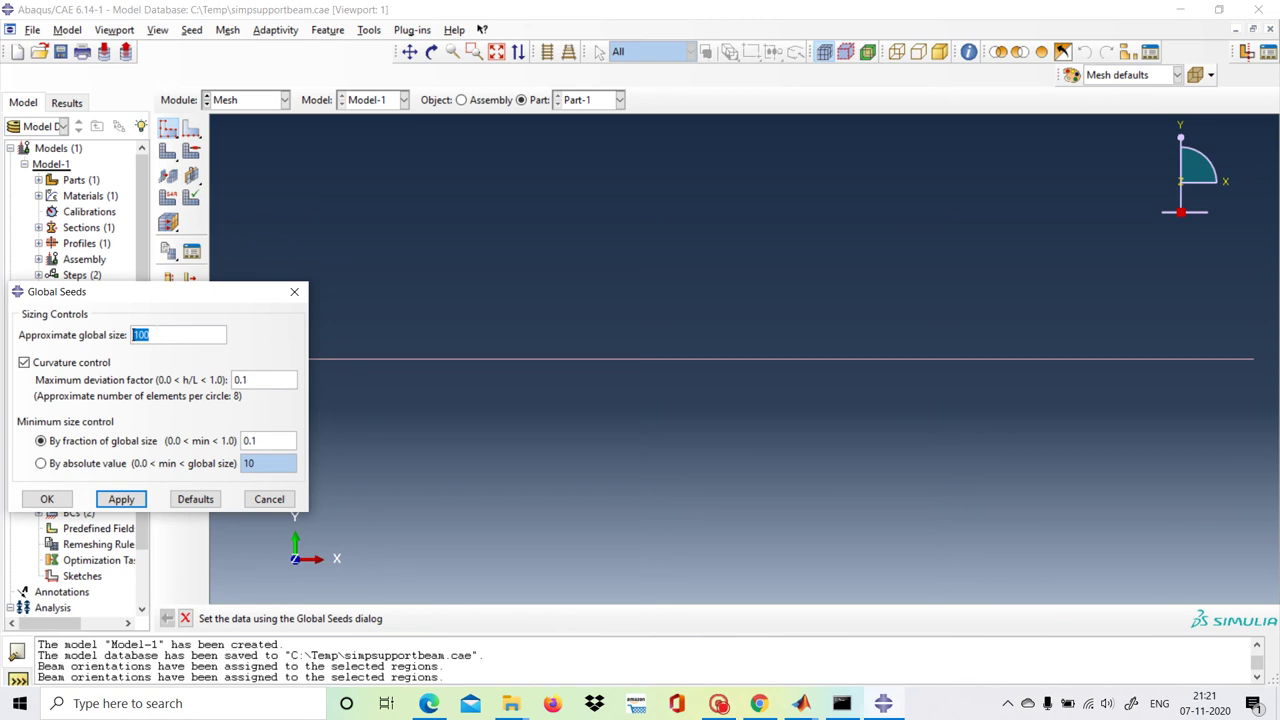
type("40")
left_click(122, 500)
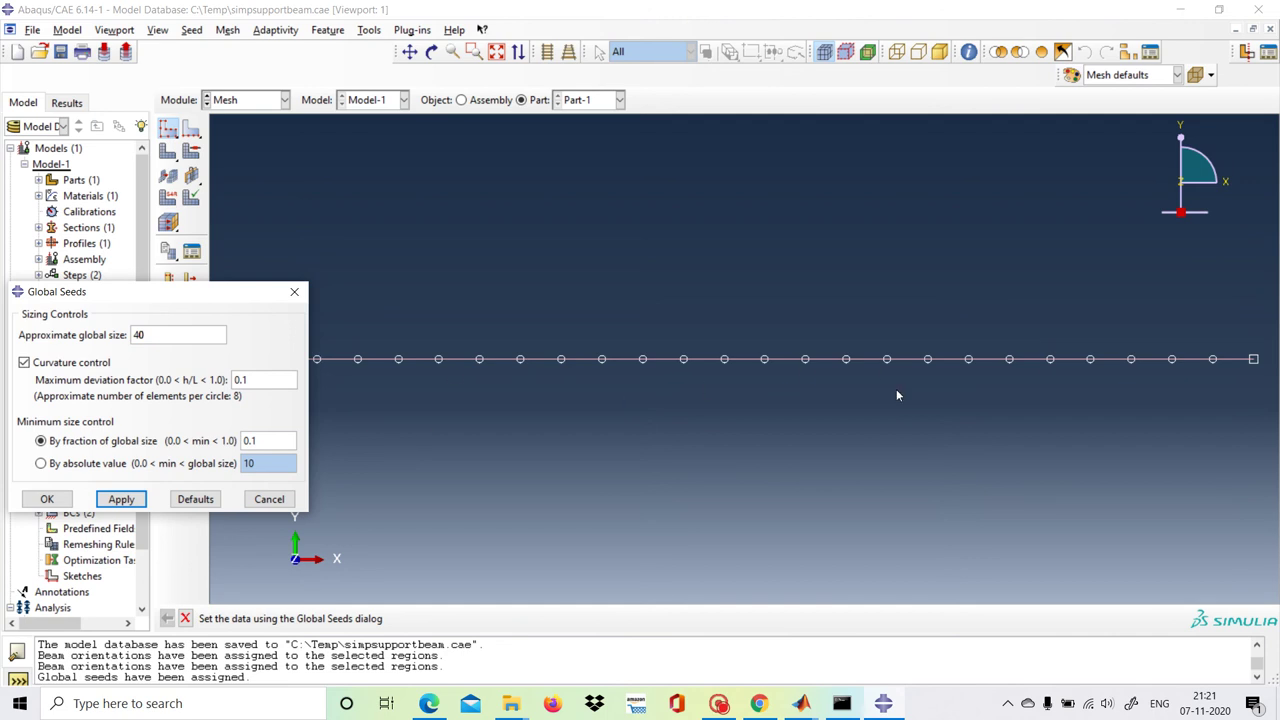
left_click(46, 499)
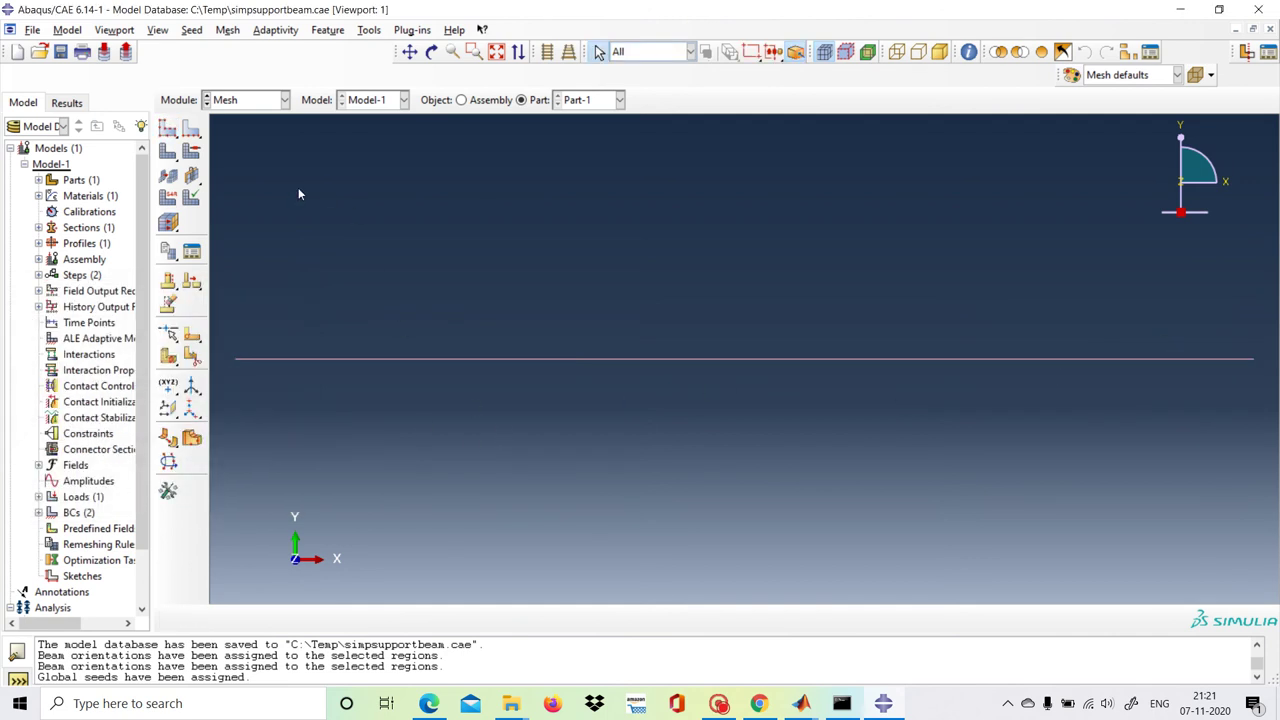
left_click(168, 151)
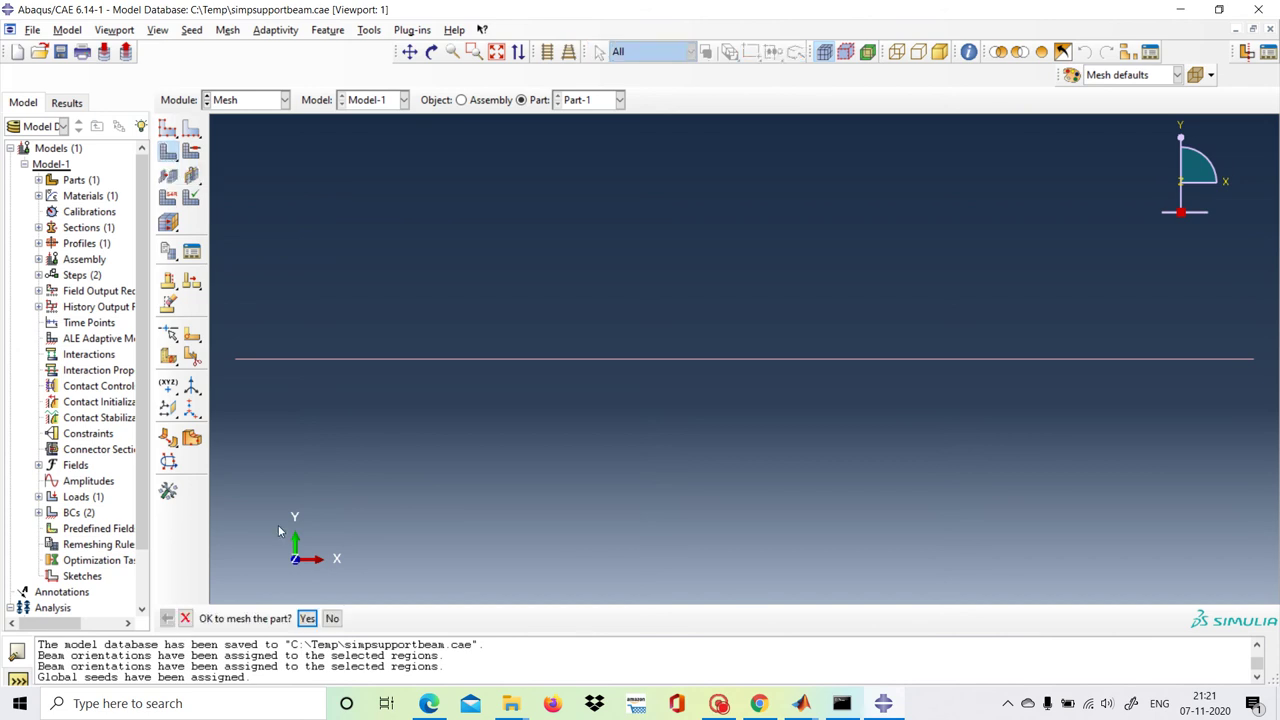
left_click(306, 618)
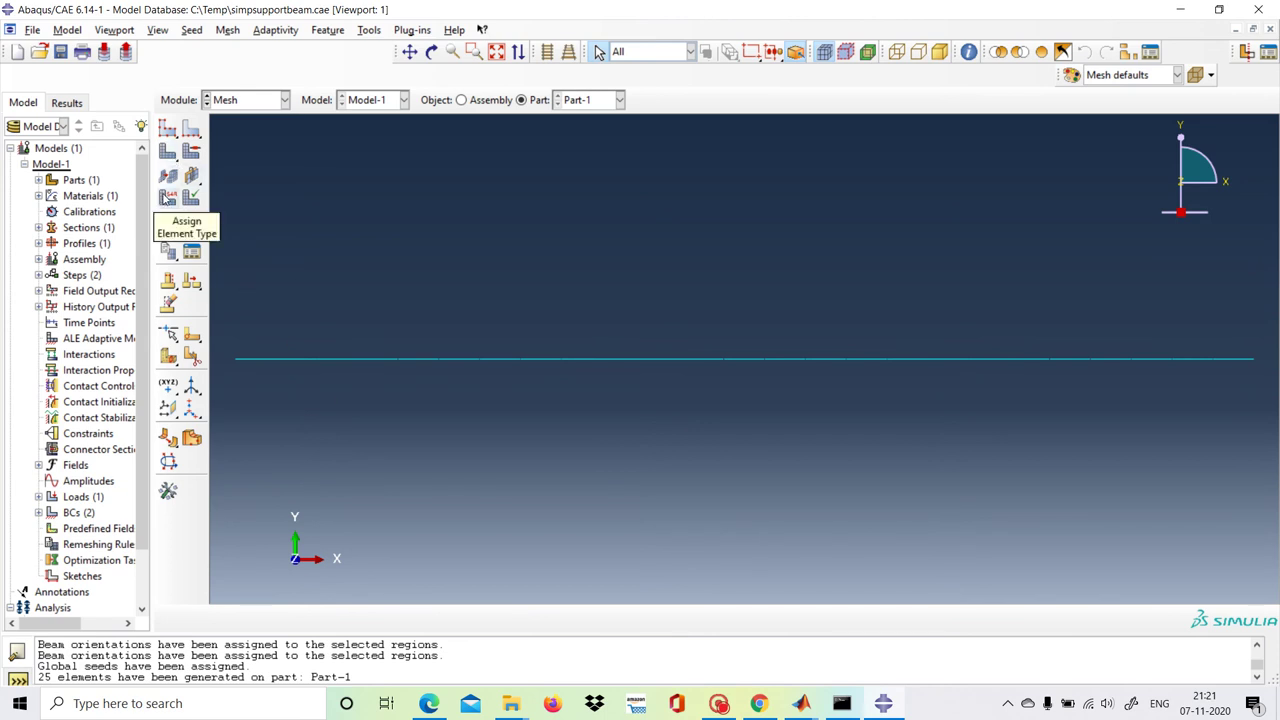
Assign the cubic B23 two-node planar beam element type to the whole beam edge
left_click(167, 197)
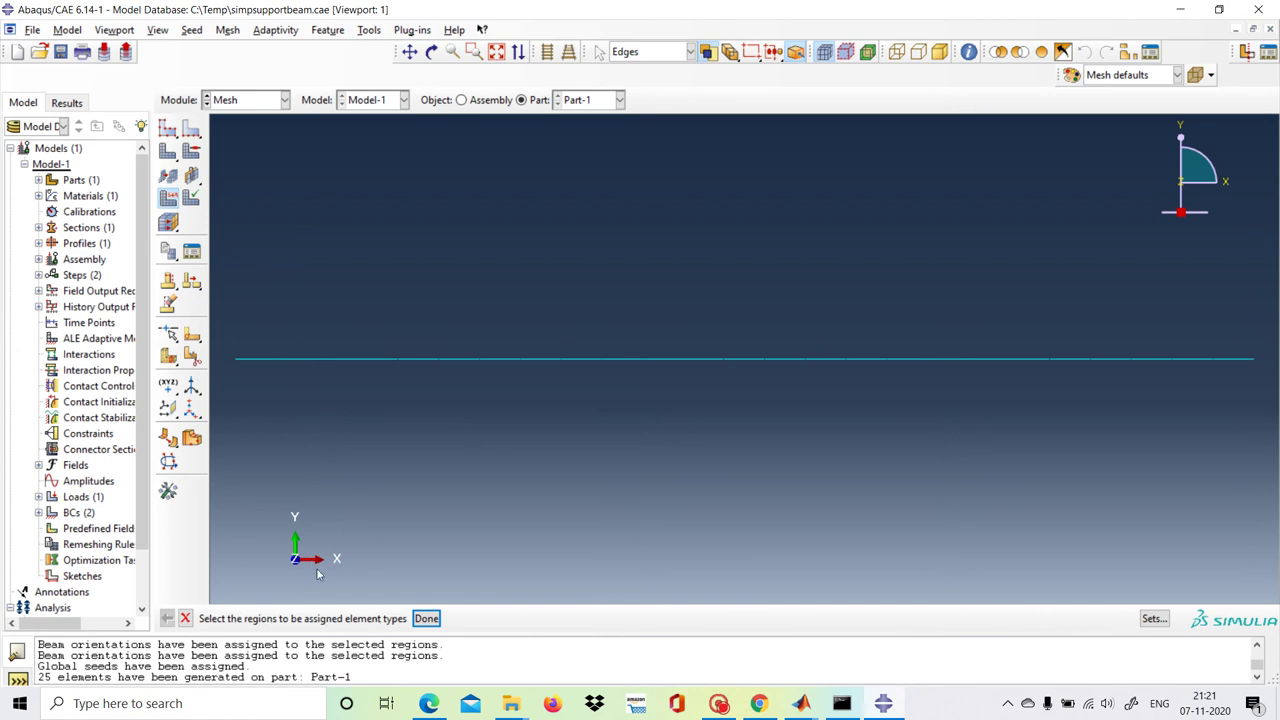
key("e")
key("p")
left_click_drag(228, 349, 1270, 436)
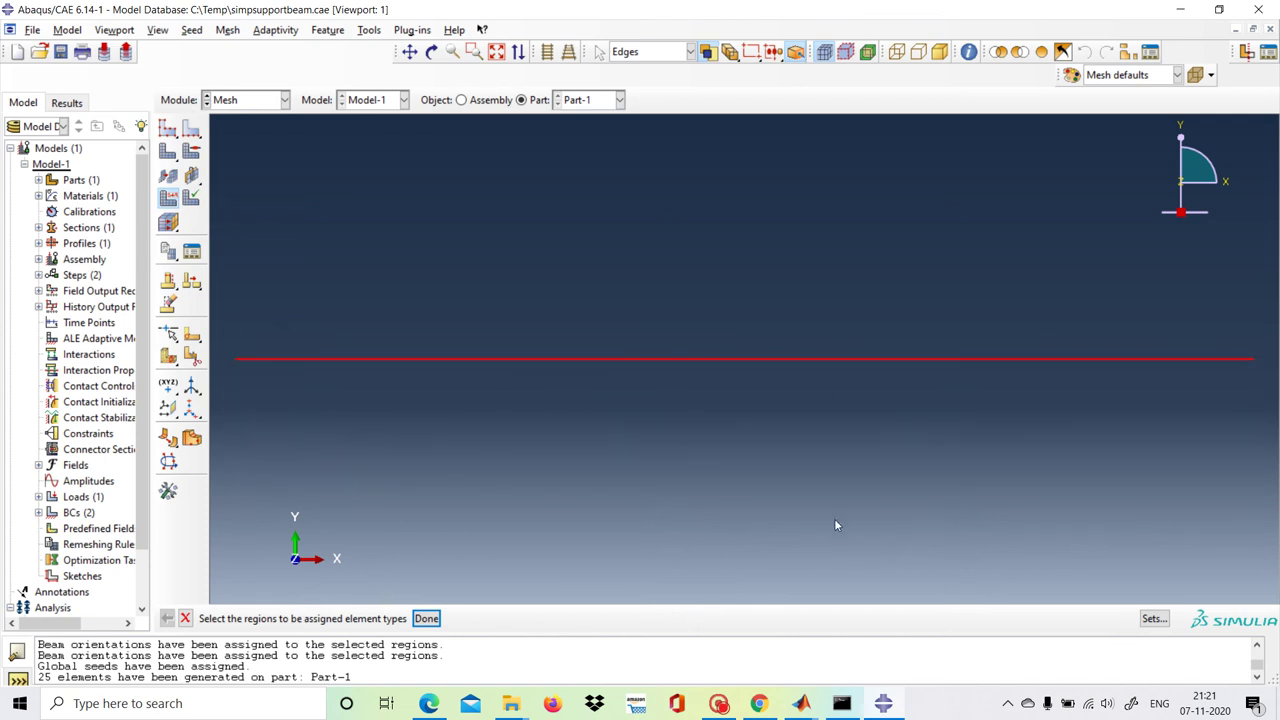
left_click(426, 618)
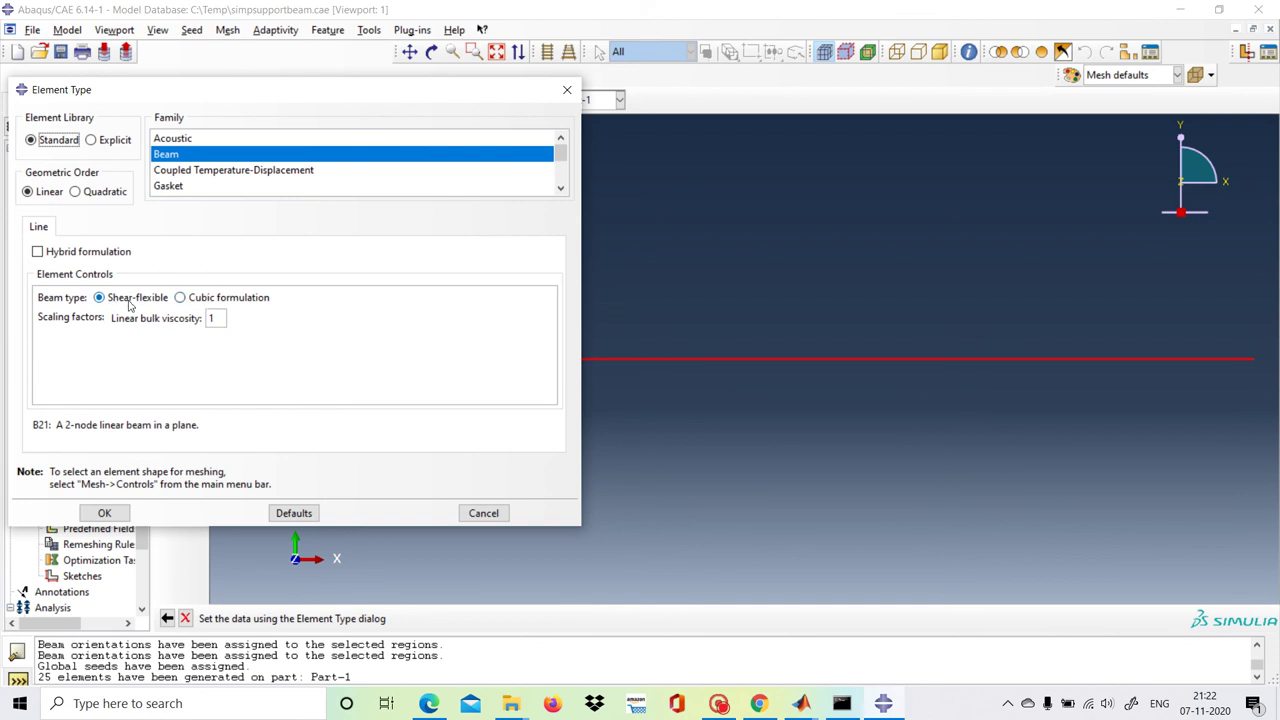
left_click(181, 298)
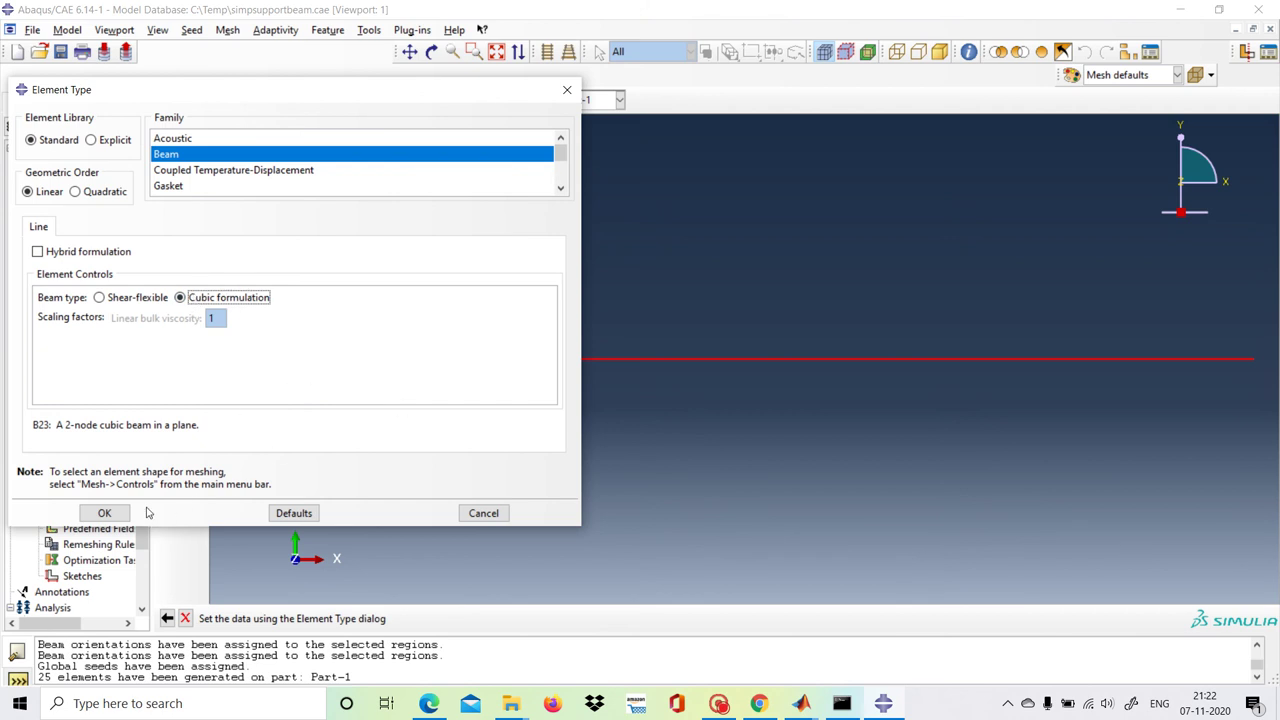
left_click(107, 515)
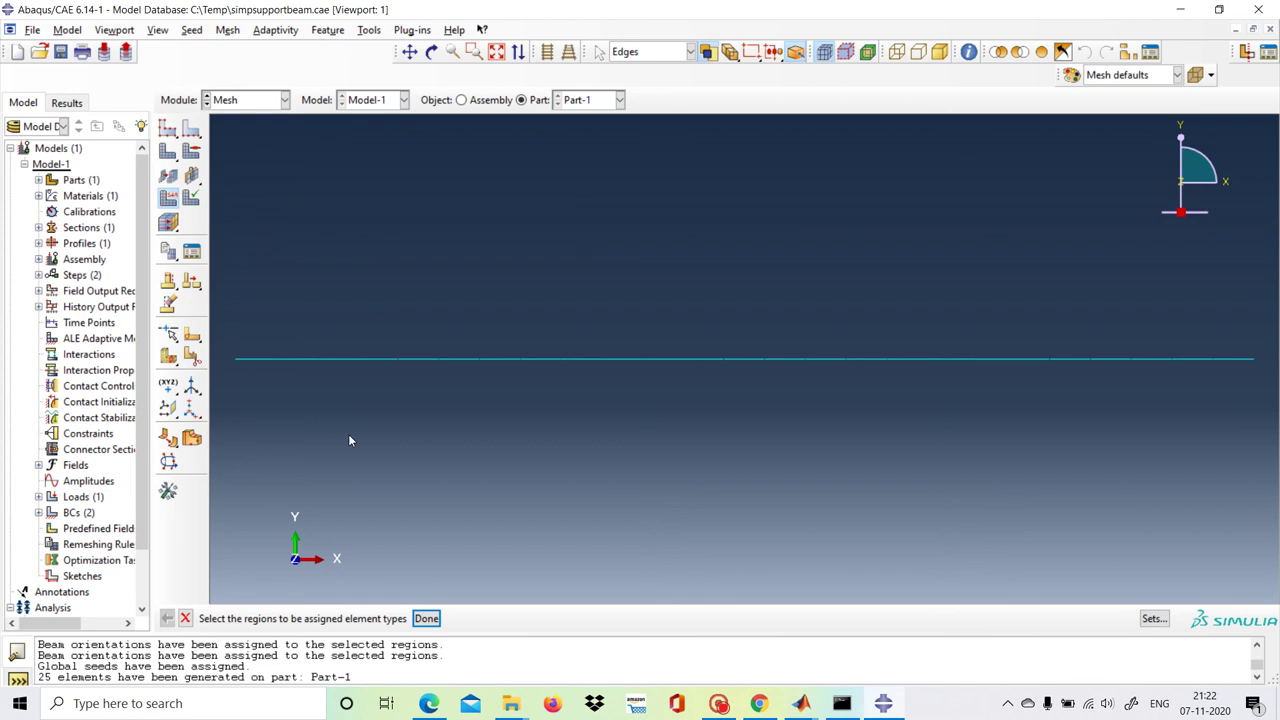
left_click(426, 618)
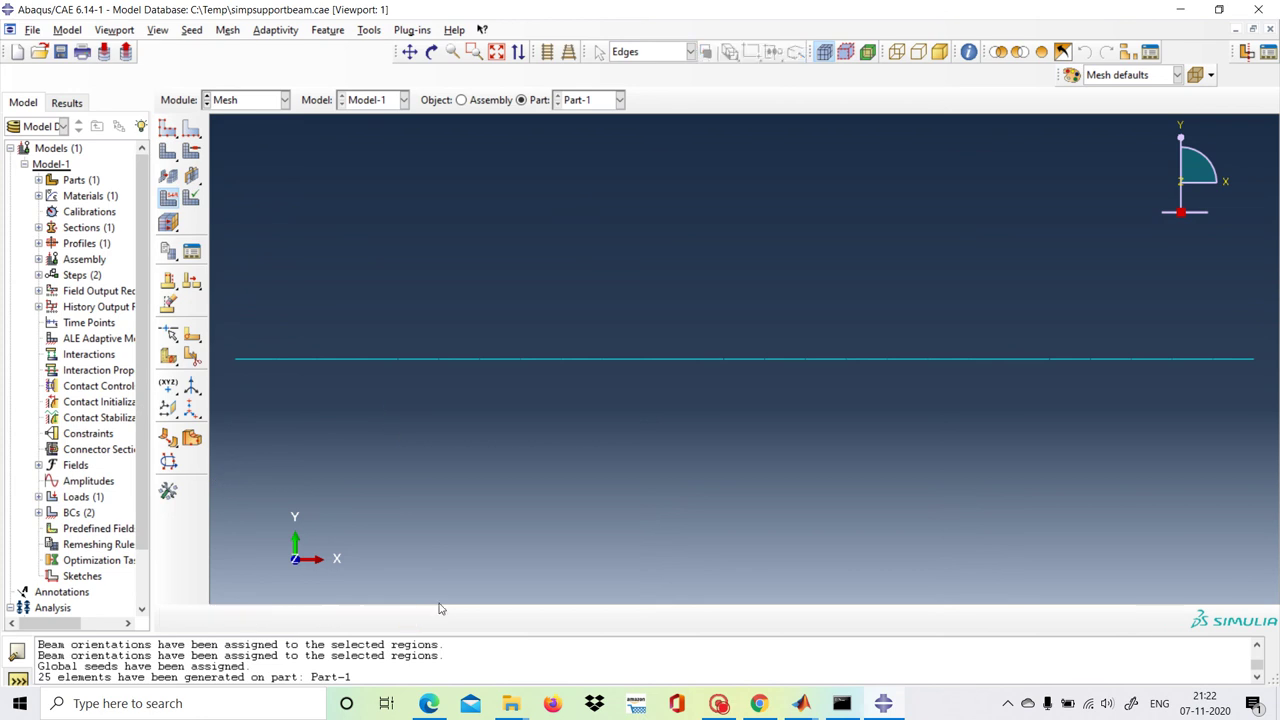
In the Job module's Job Manager, create analysis job 'jobmod' for Model-1
left_click(285, 103)
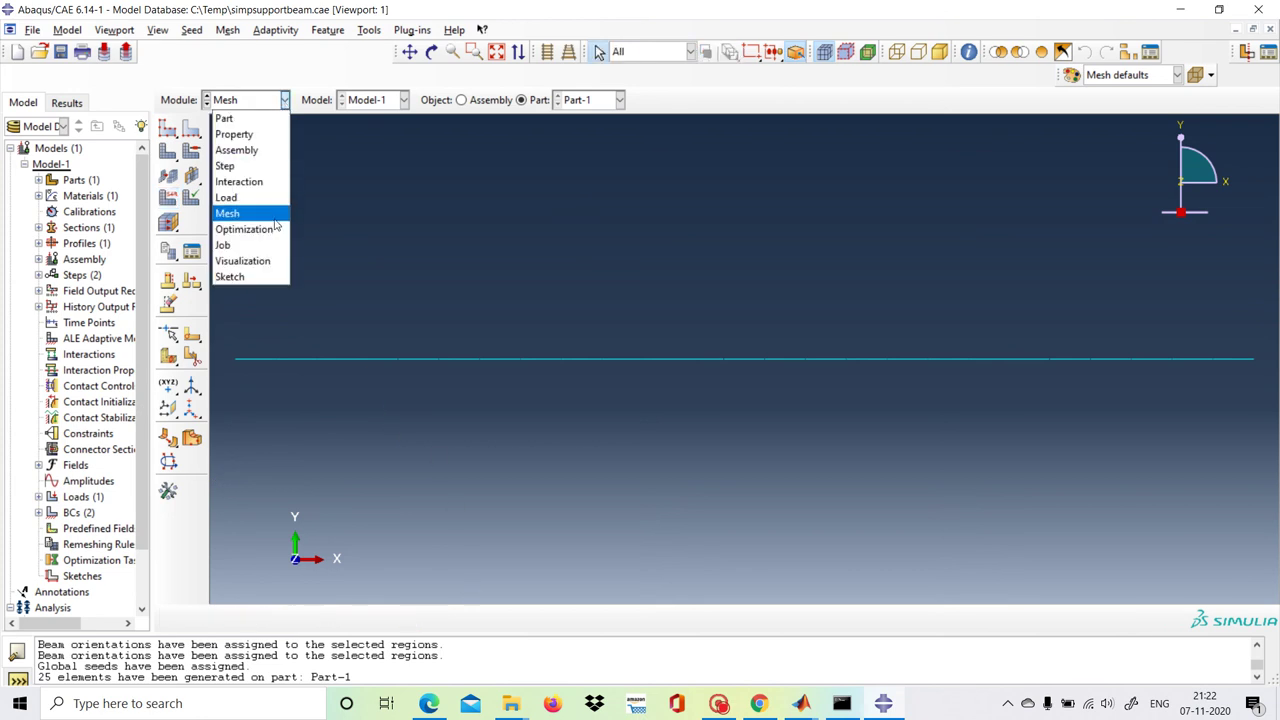
left_click(264, 246)
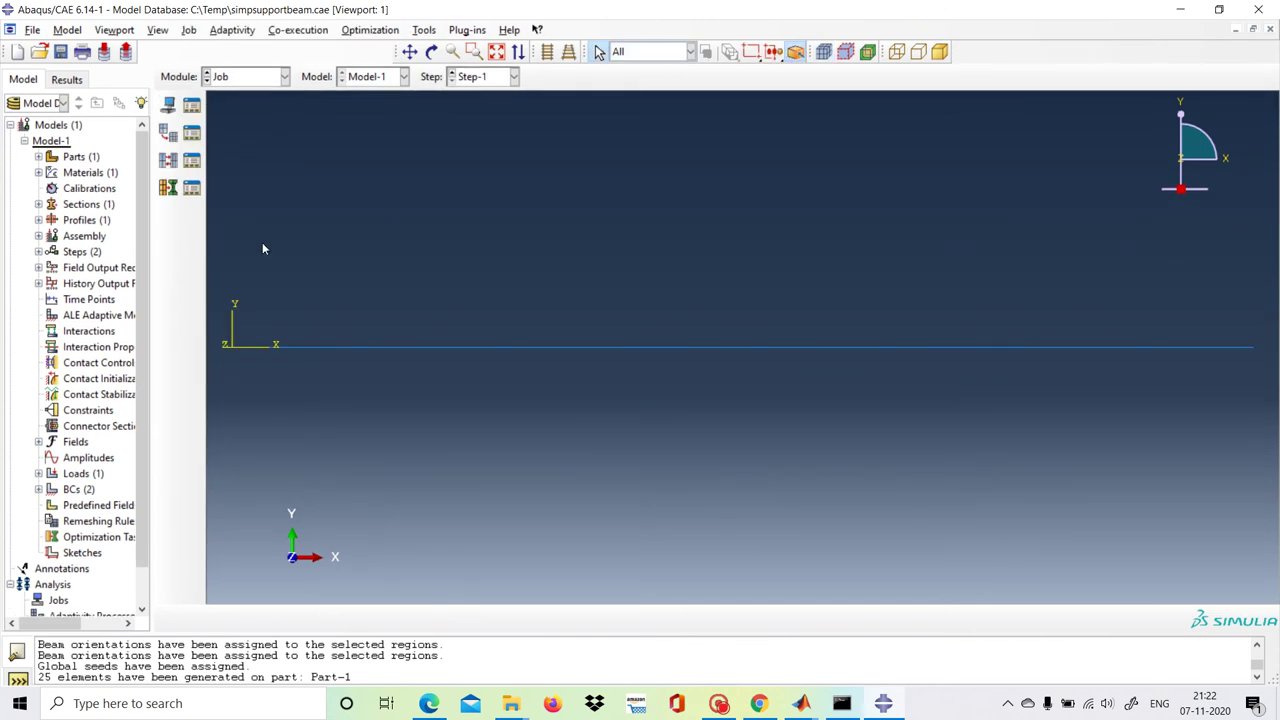
left_click(192, 107)
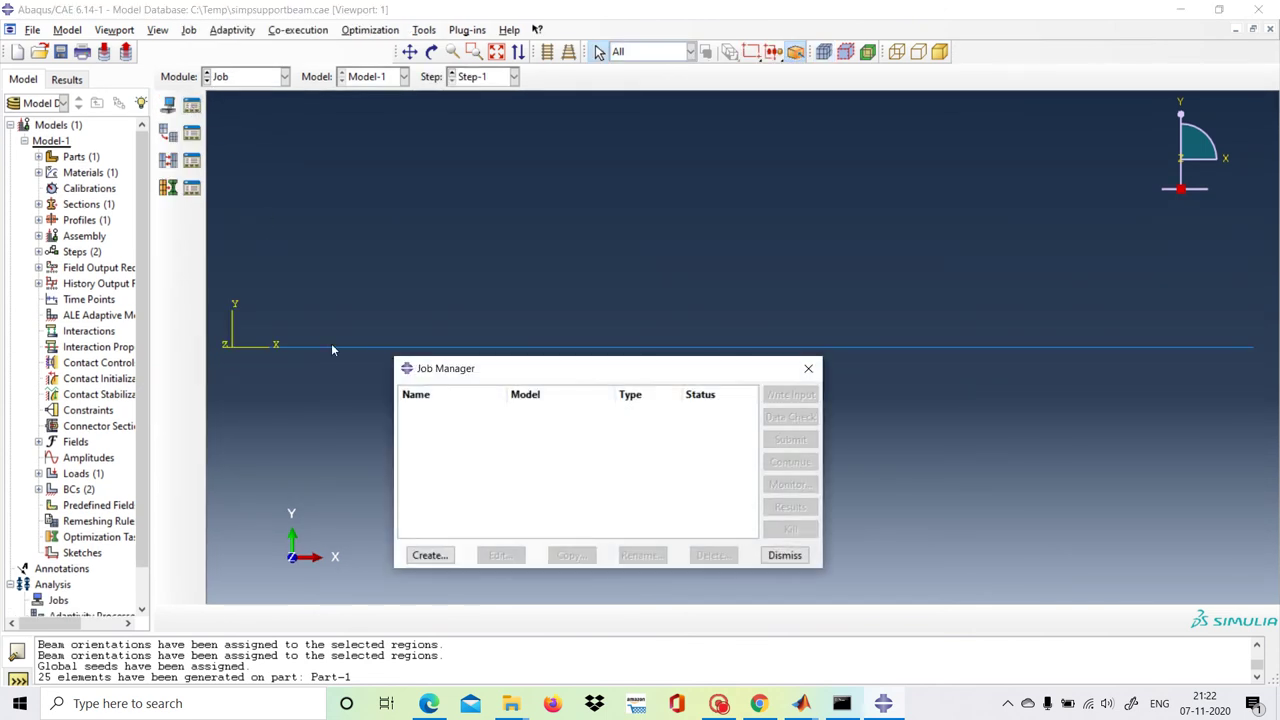
left_click(414, 553)
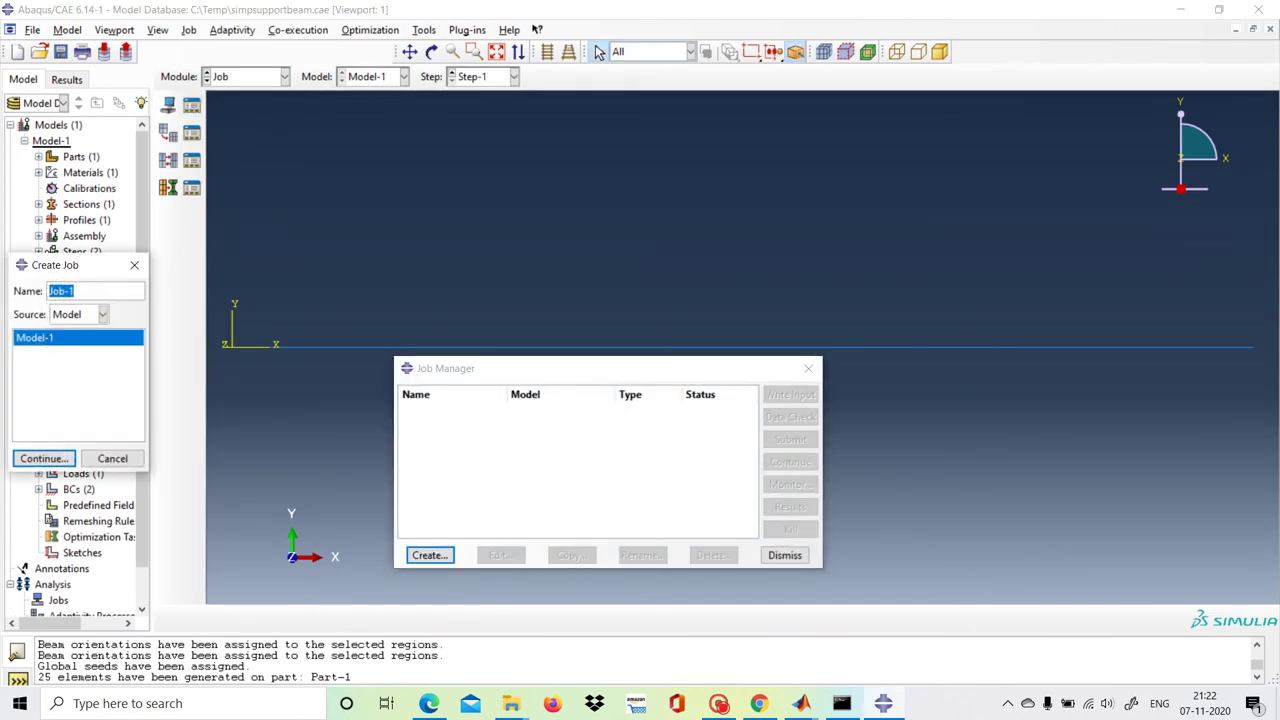
key("BackSpace")
type("jobmod")
left_click(46, 459)
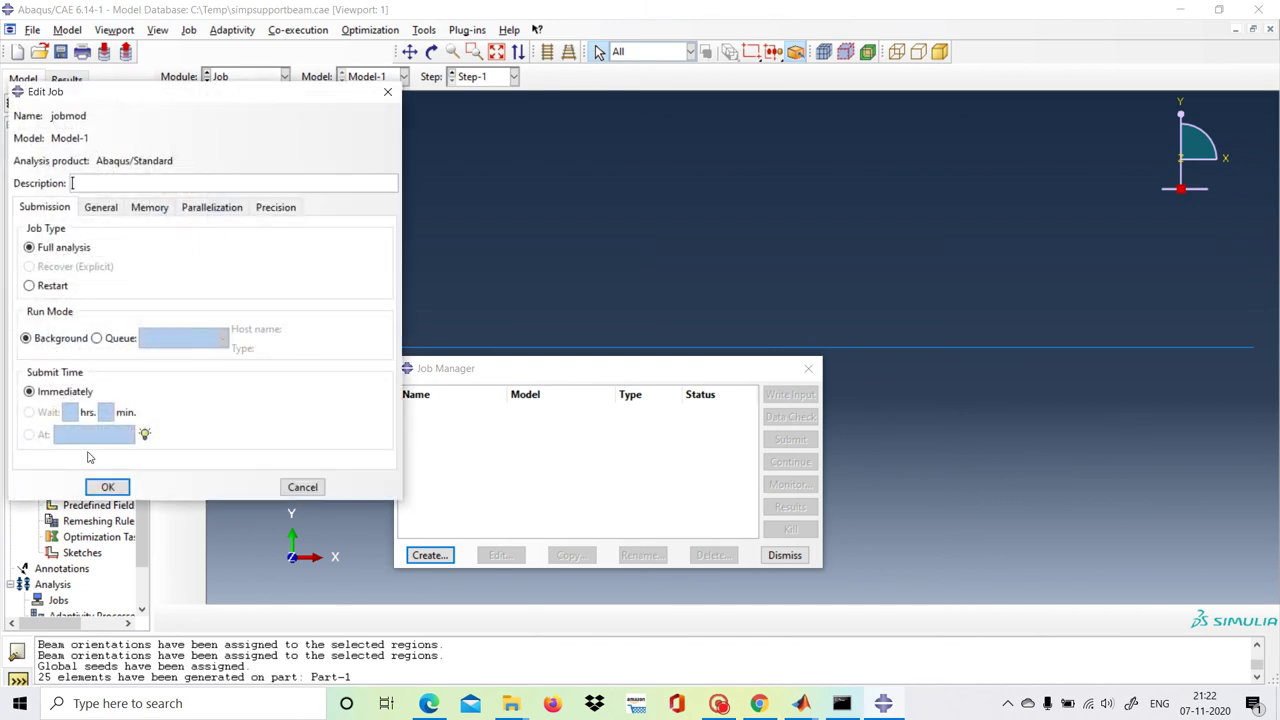
left_click(107, 487)
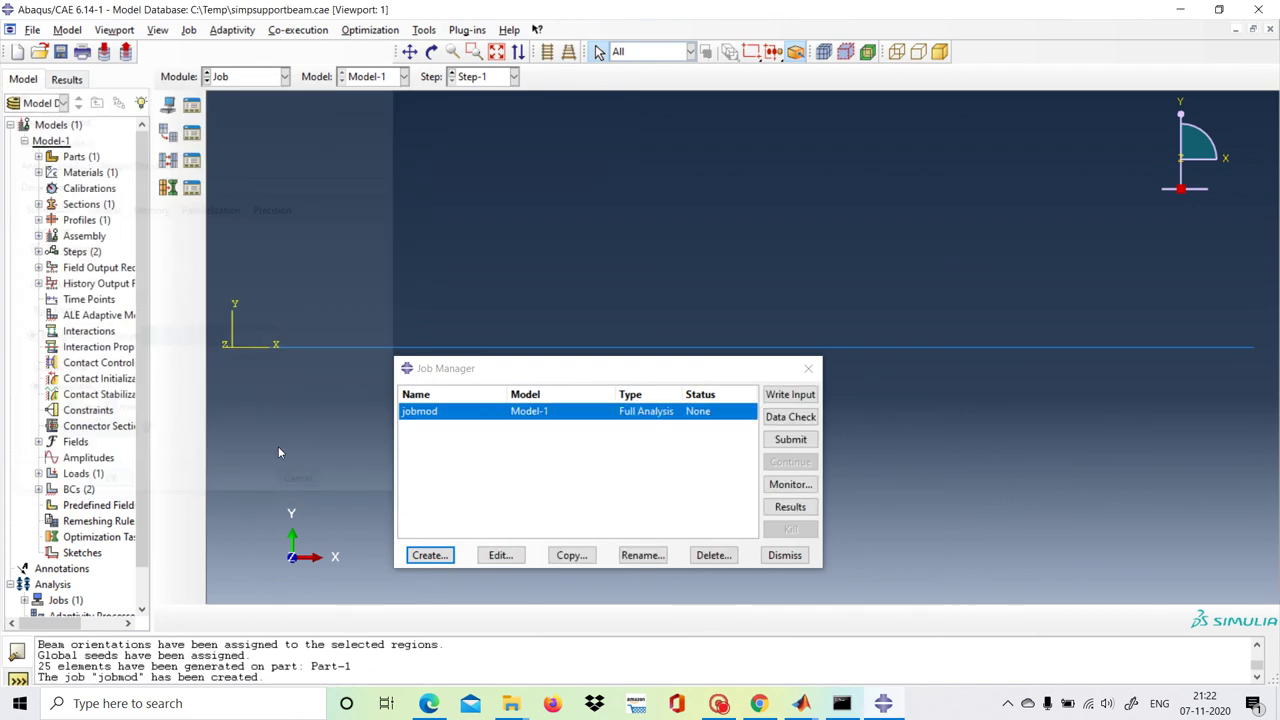
Data-check and submit jobmod, allowing existing job files to be overwritten
left_click(789, 419)
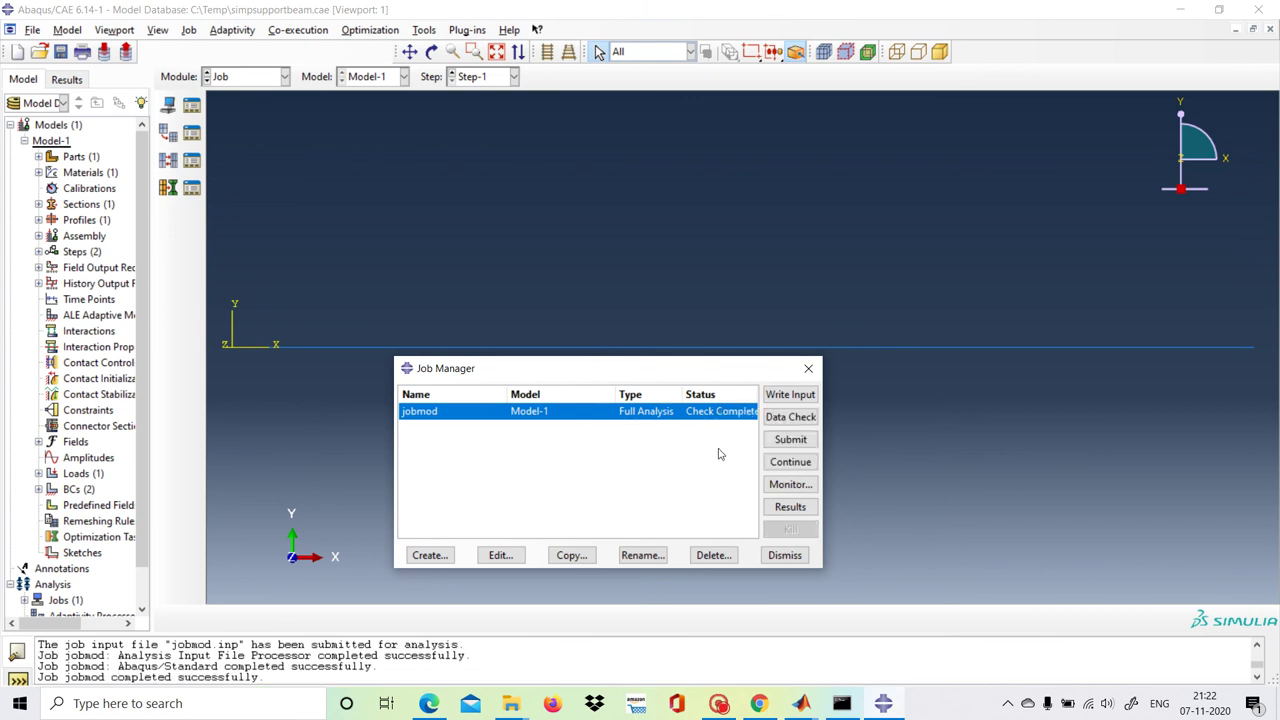
left_click(780, 440)
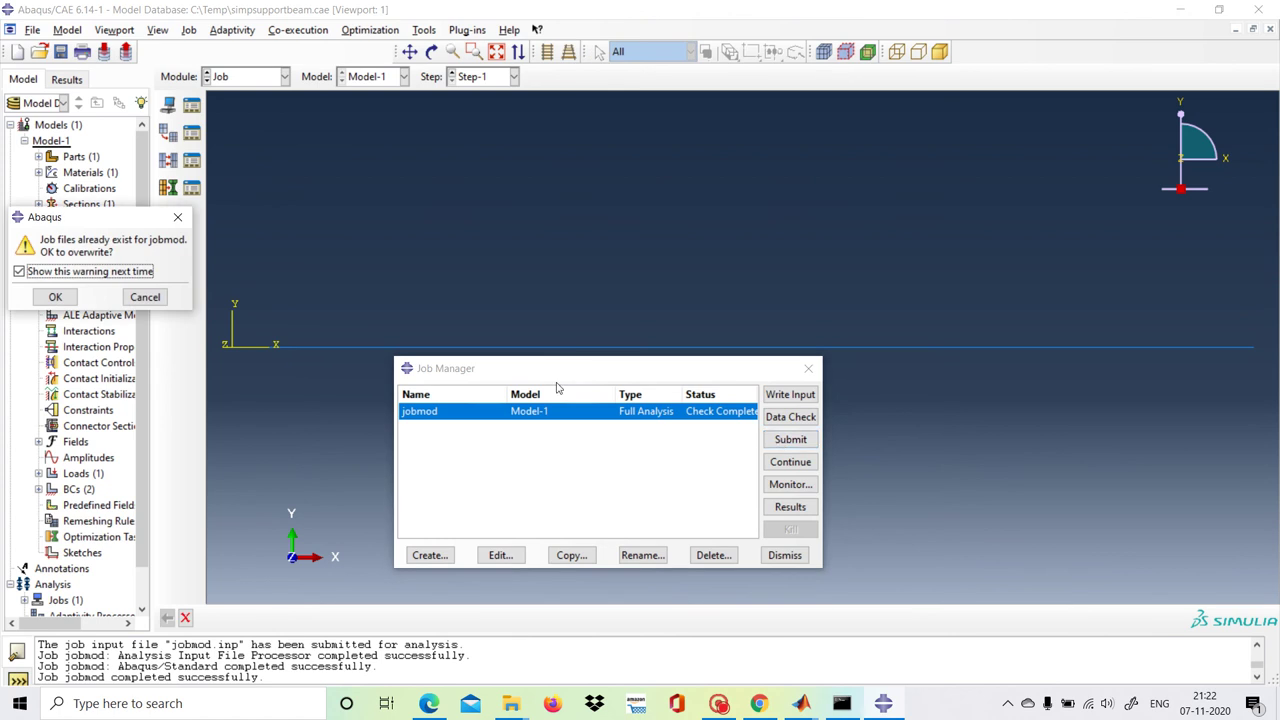
left_click(60, 296)
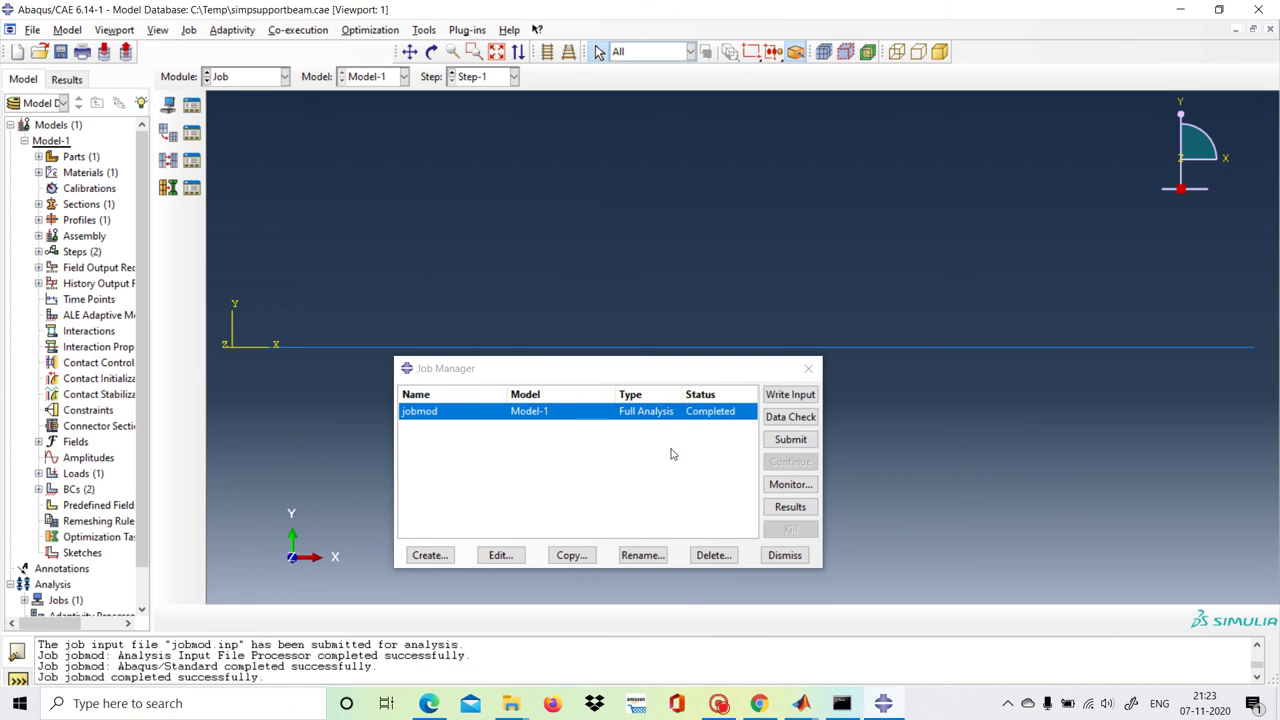
Open jobmod.odb and plot the Mises stress contour on the deformed beam (peak 6.247e+04)
left_click(790, 507)
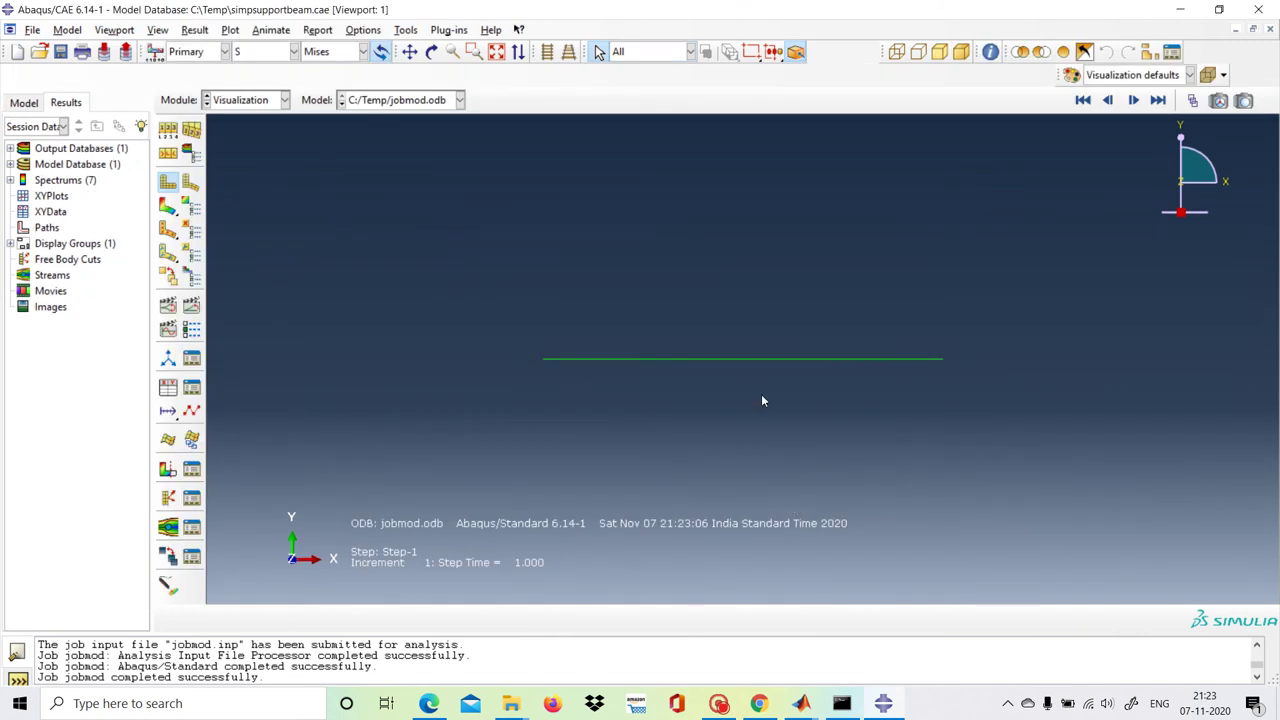
left_click(168, 208)
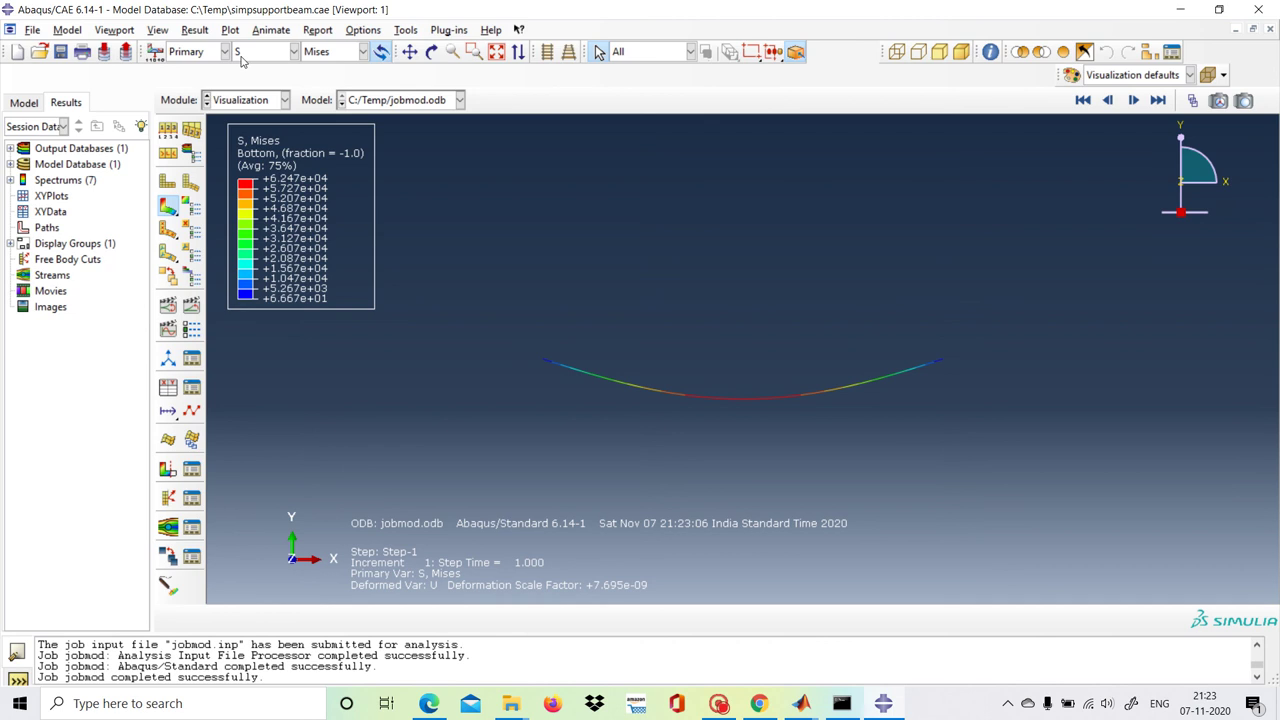
left_click(295, 52)
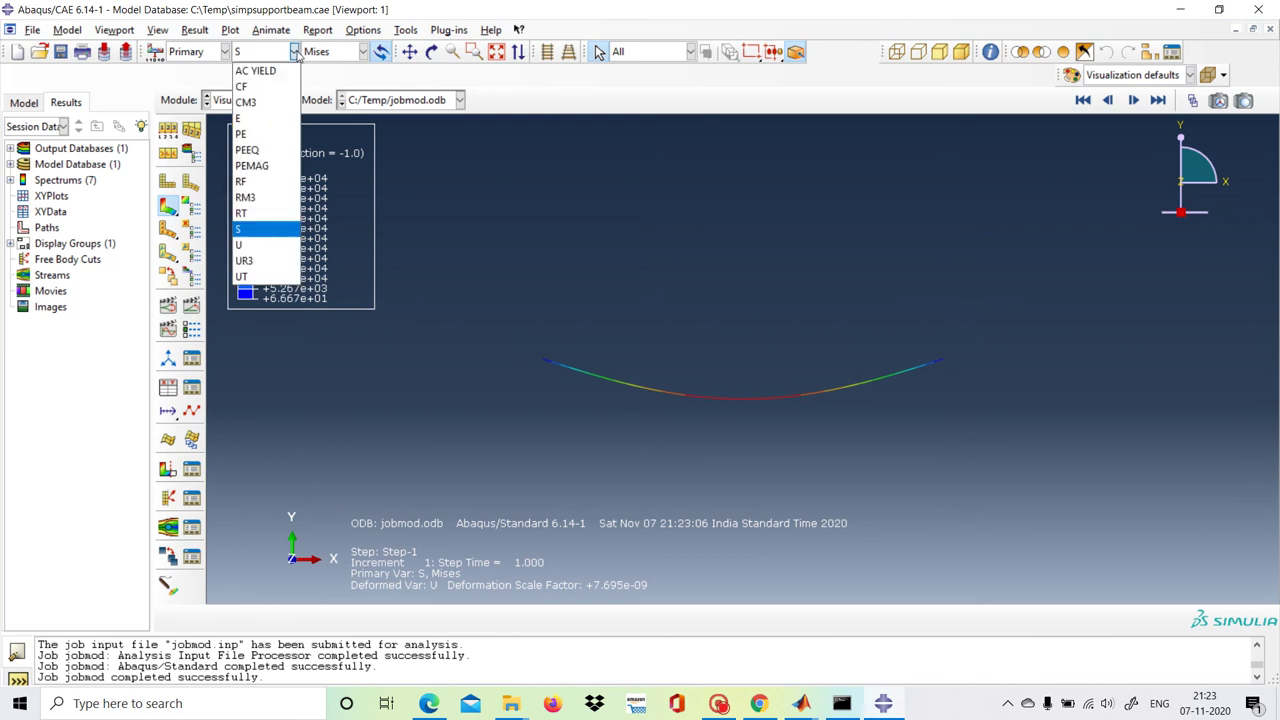
Switch the contour to UT magnitude and probe the midspan node (peak 1.300e+10)
left_click(245, 277)
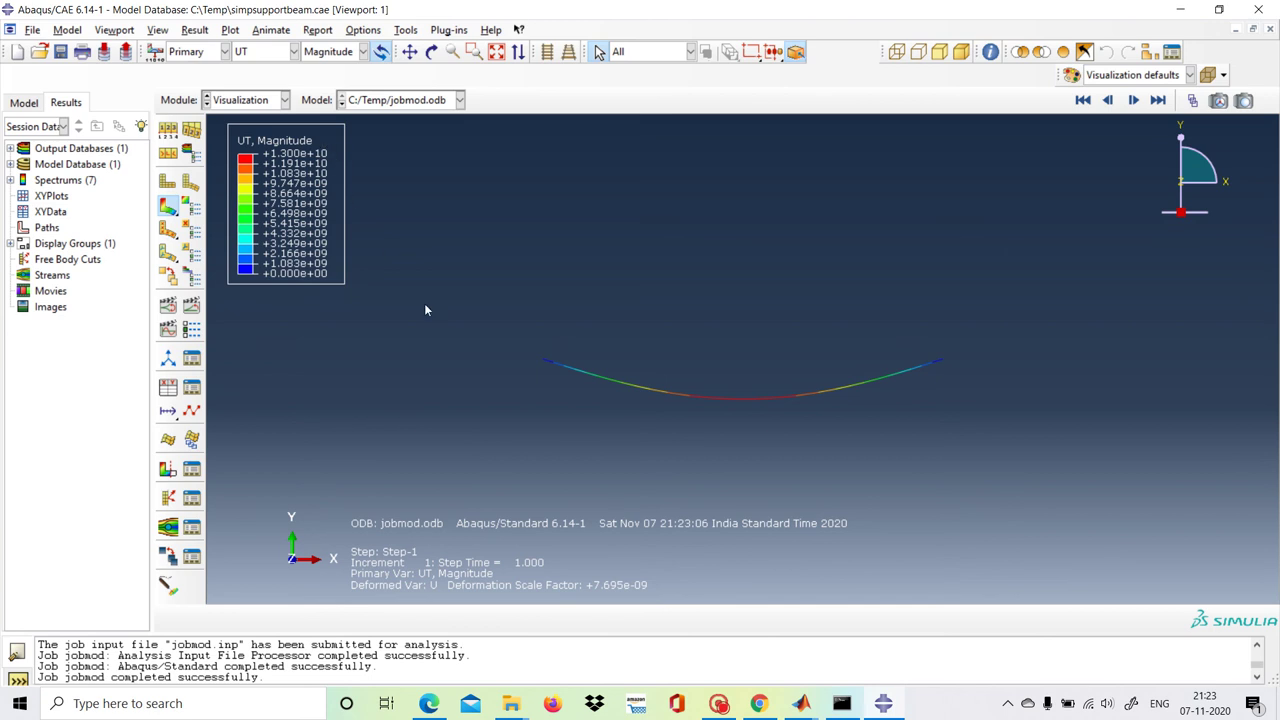
left_click(752, 398)
left_click(294, 52)
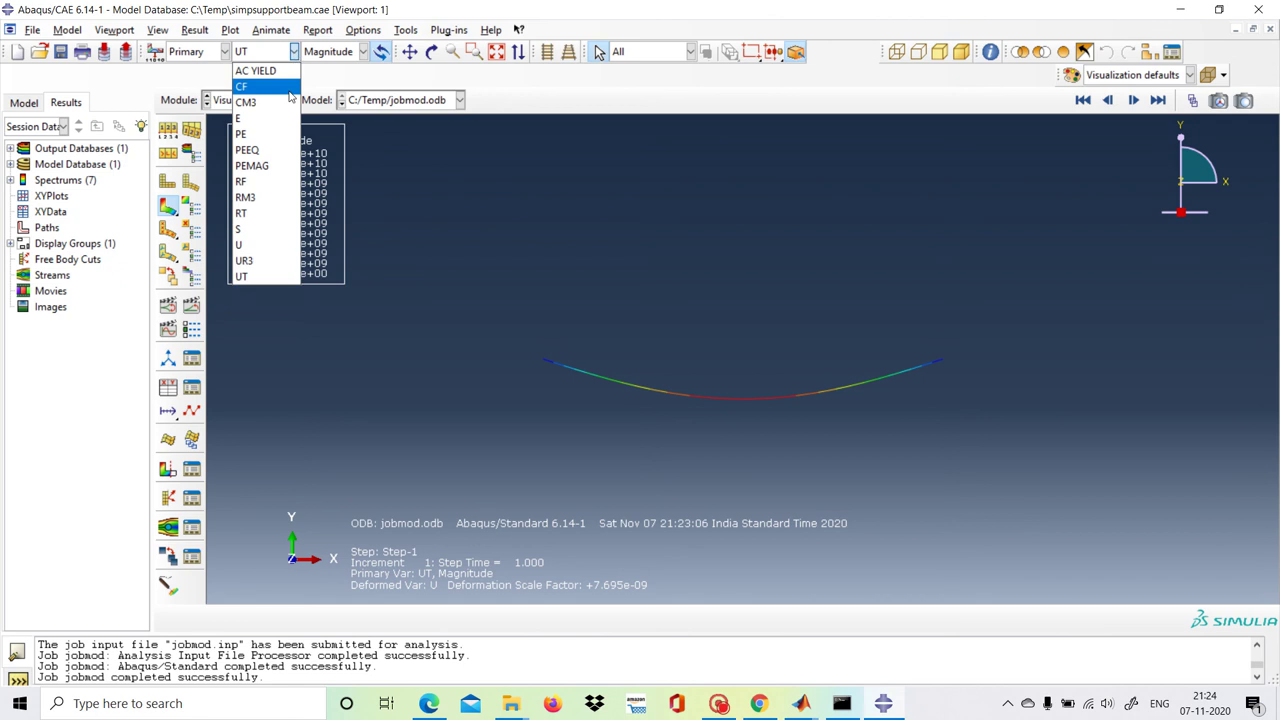
Show the RF reaction force magnitude contour and pick the beam's left support end
left_click(270, 189)
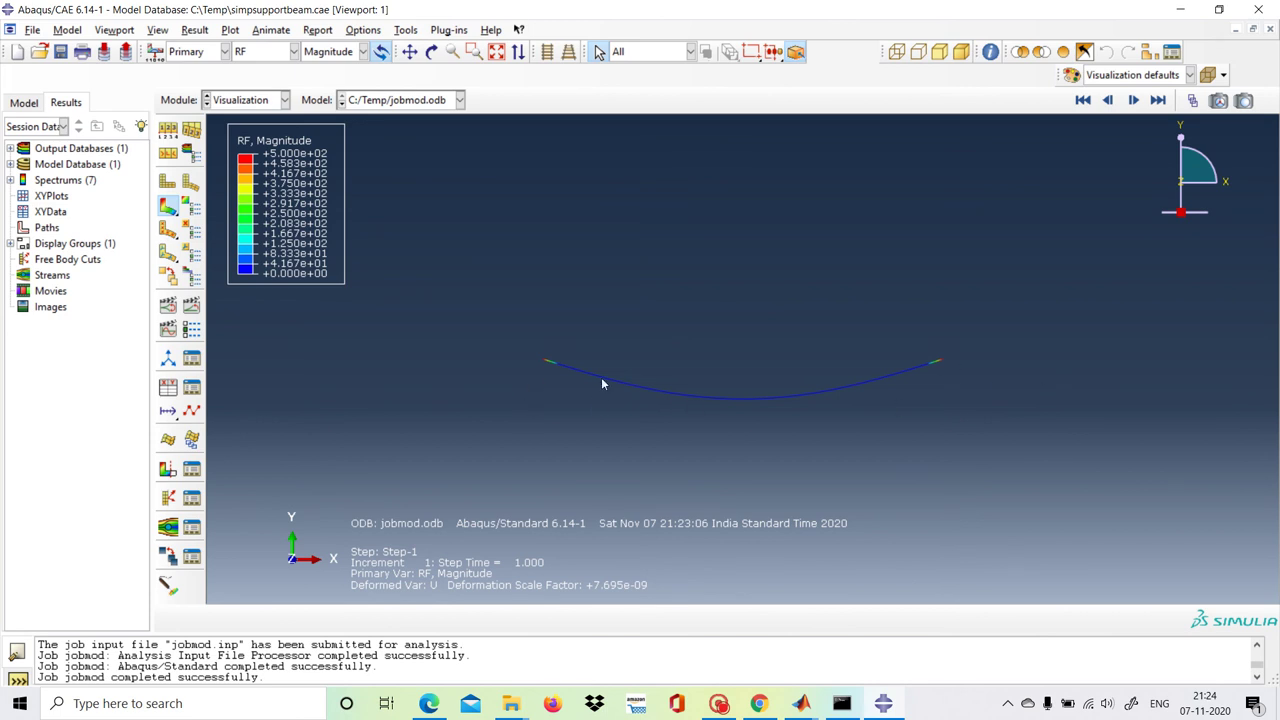
left_click(545, 362)
Bring MATLAB forward and run basicexample1.m, which fails at EI=E*I on unrecognized 'E'
mouse_move(815, 704)
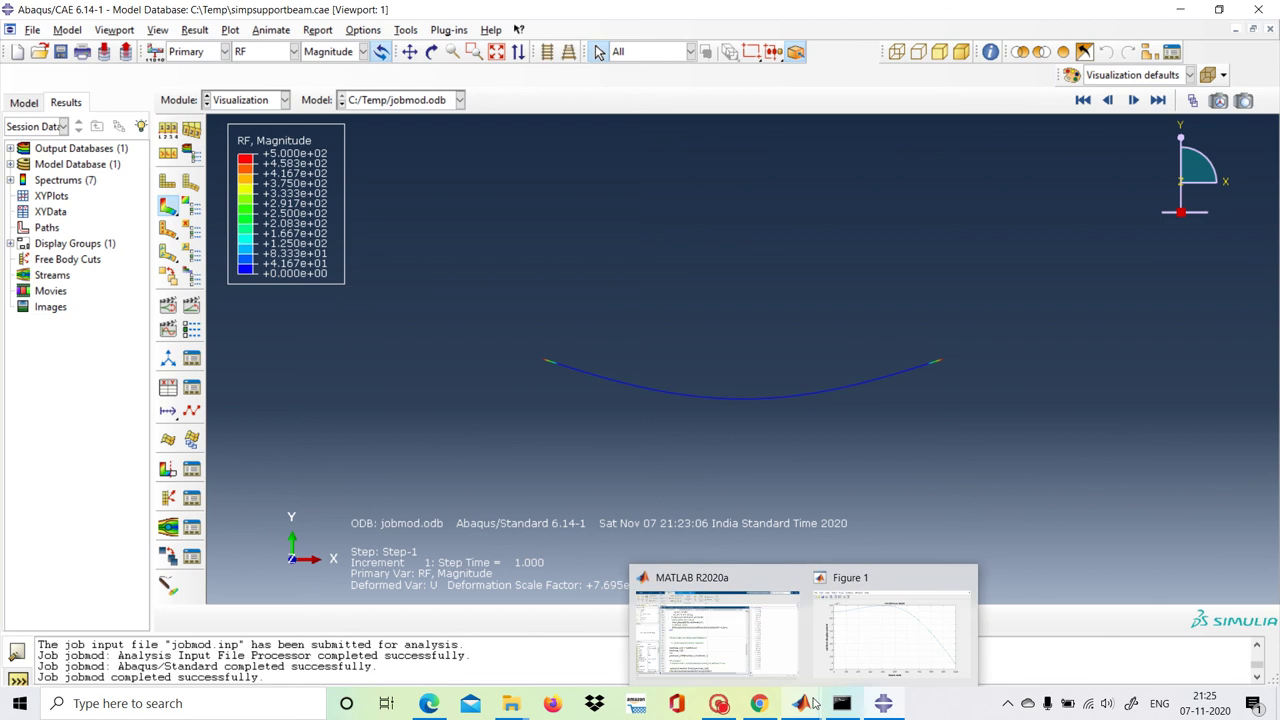
left_click(745, 645)
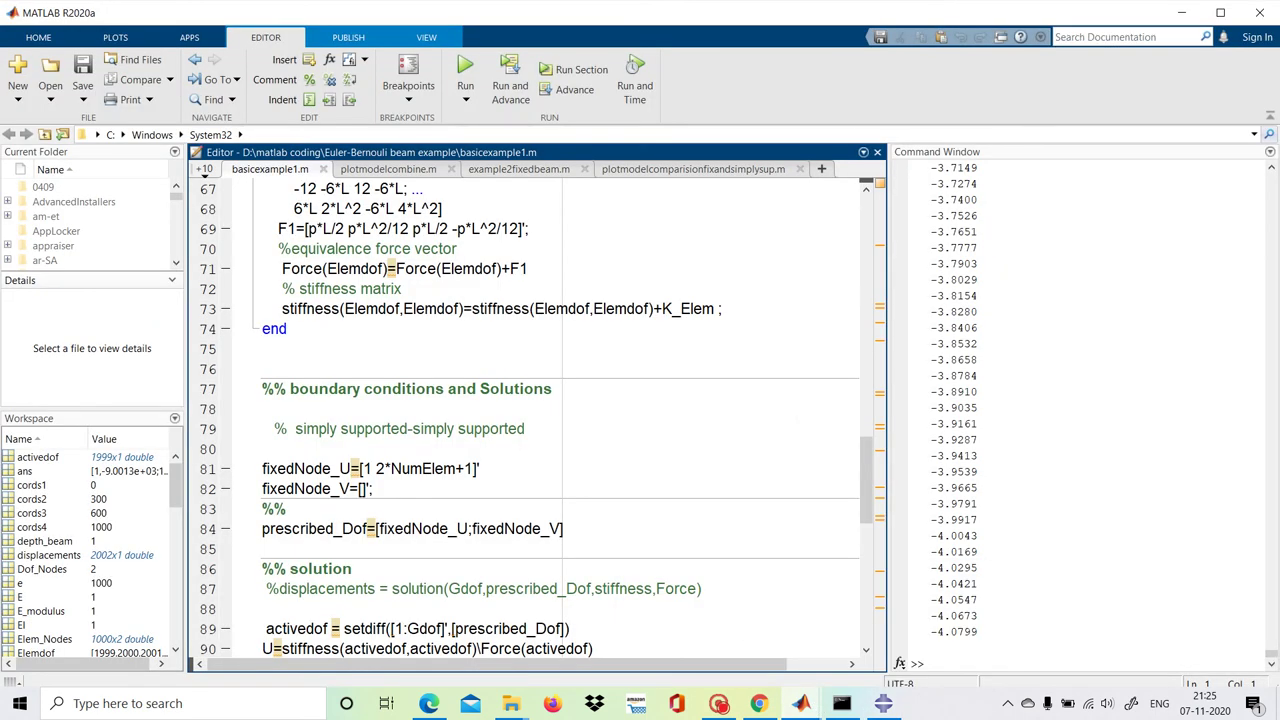
scroll(530, 420, "up", 20)
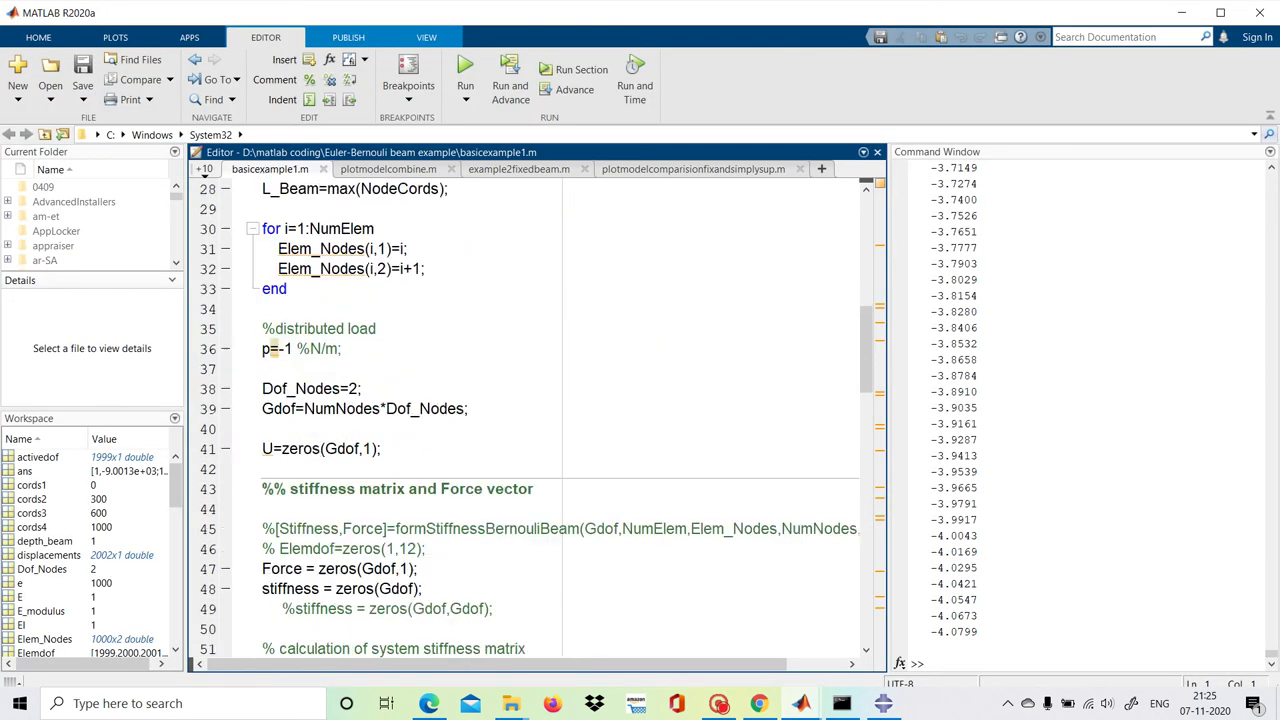
scroll(530, 420, "up", 1)
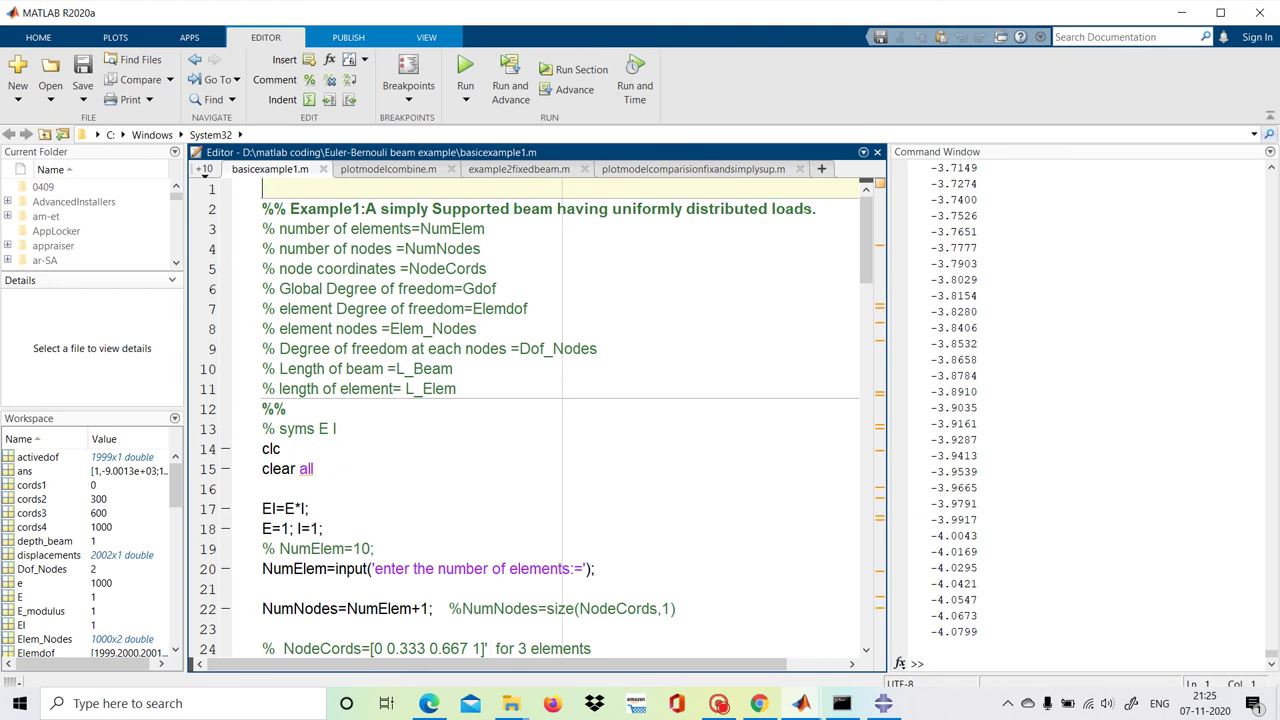
left_click(468, 72)
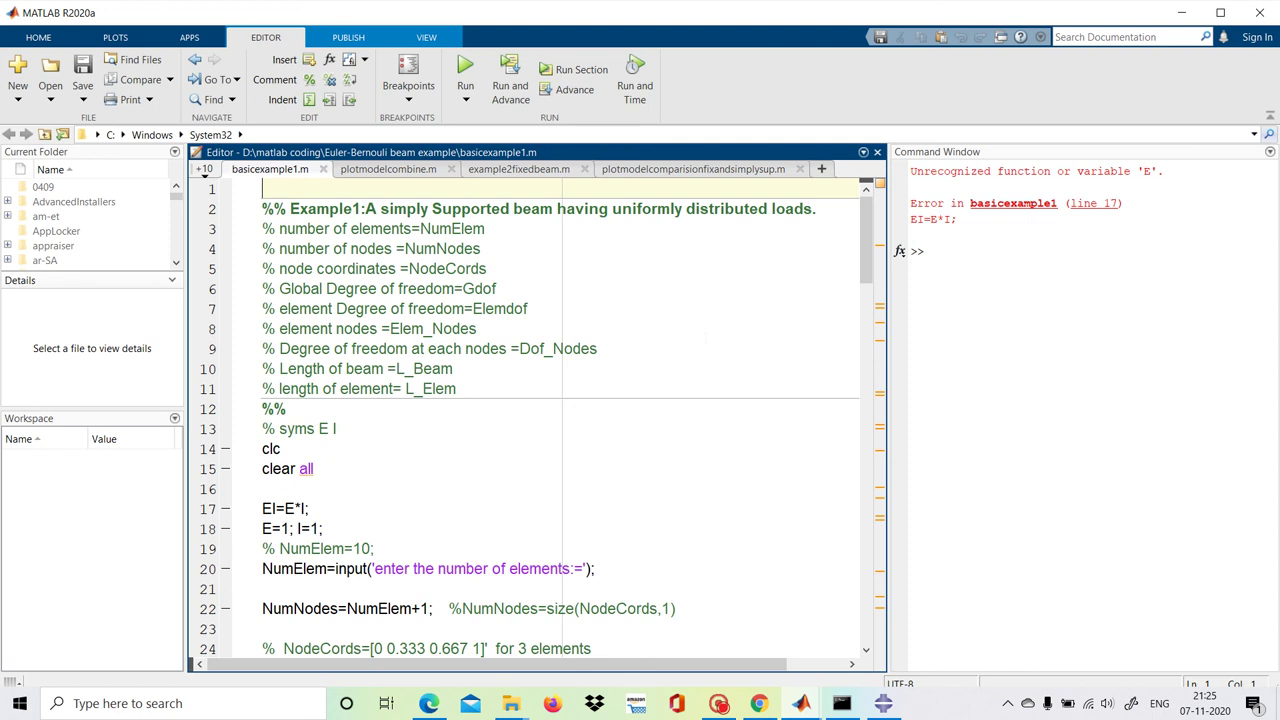
scroll(537, 420, "down", 2)
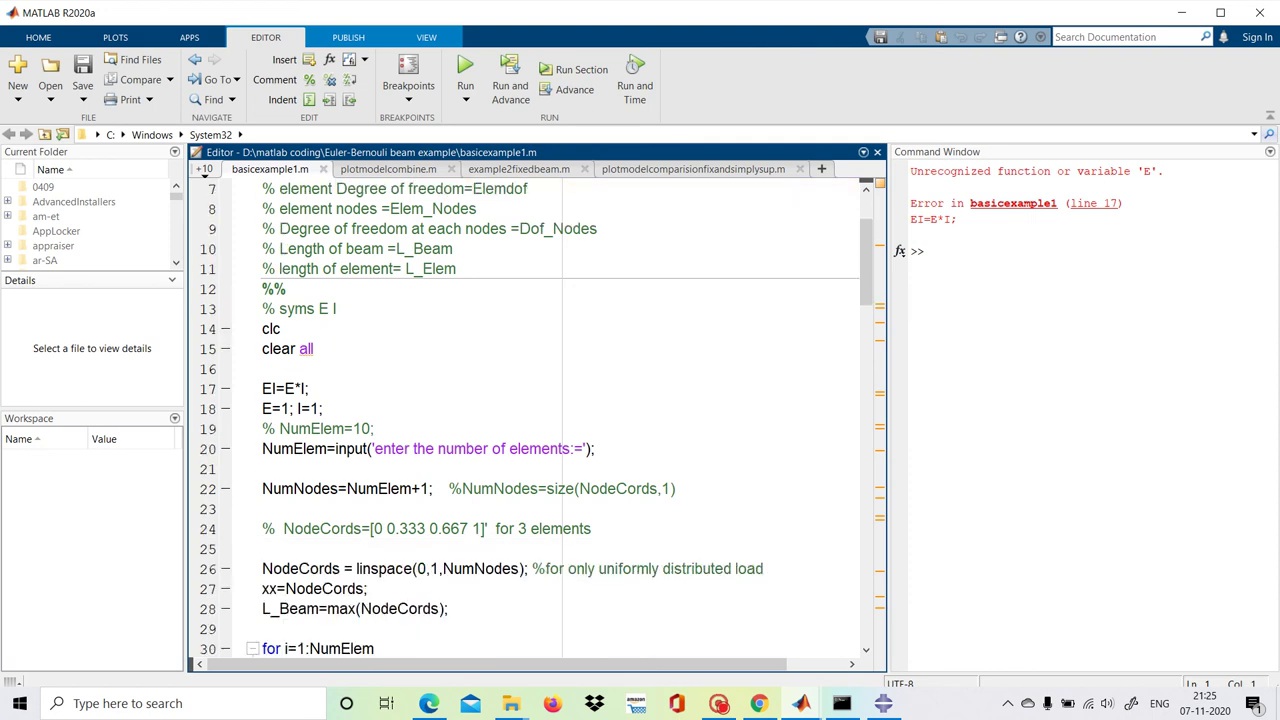
scroll(537, 420, "down", 2)
scroll(537, 420, "down", 3)
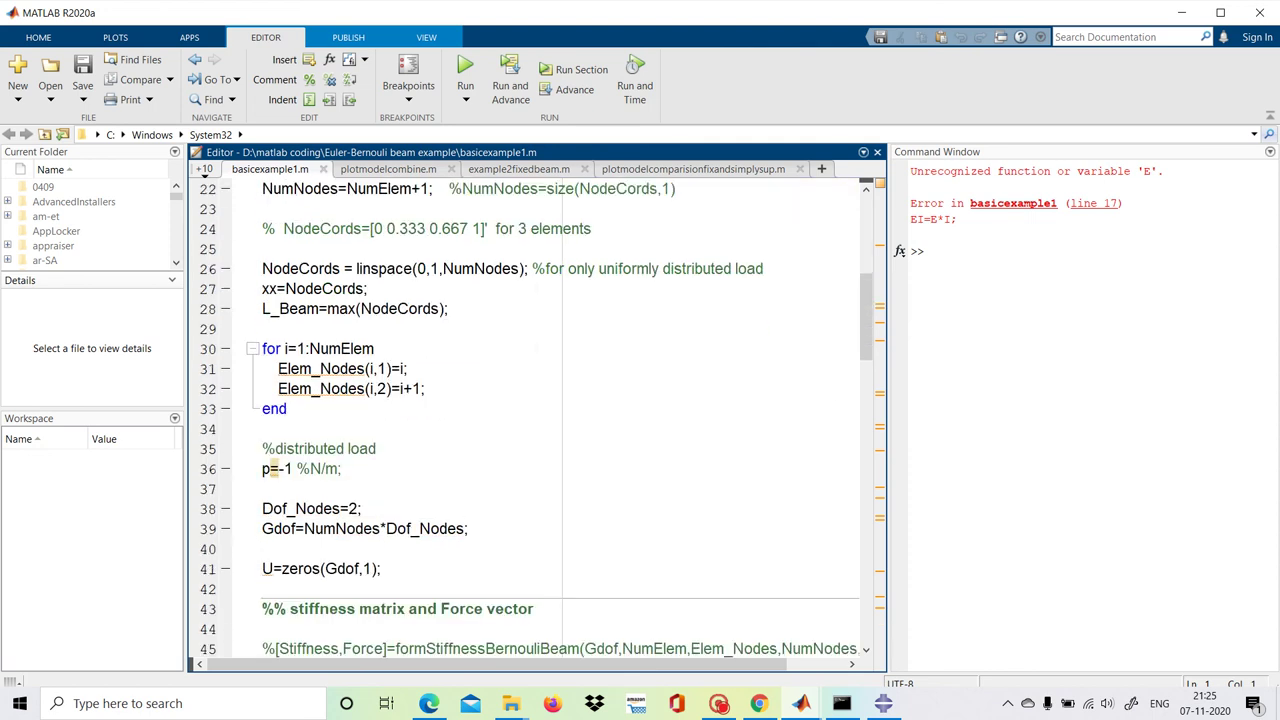
scroll(537, 420, "down", 2)
scroll(537, 420, "up", 9)
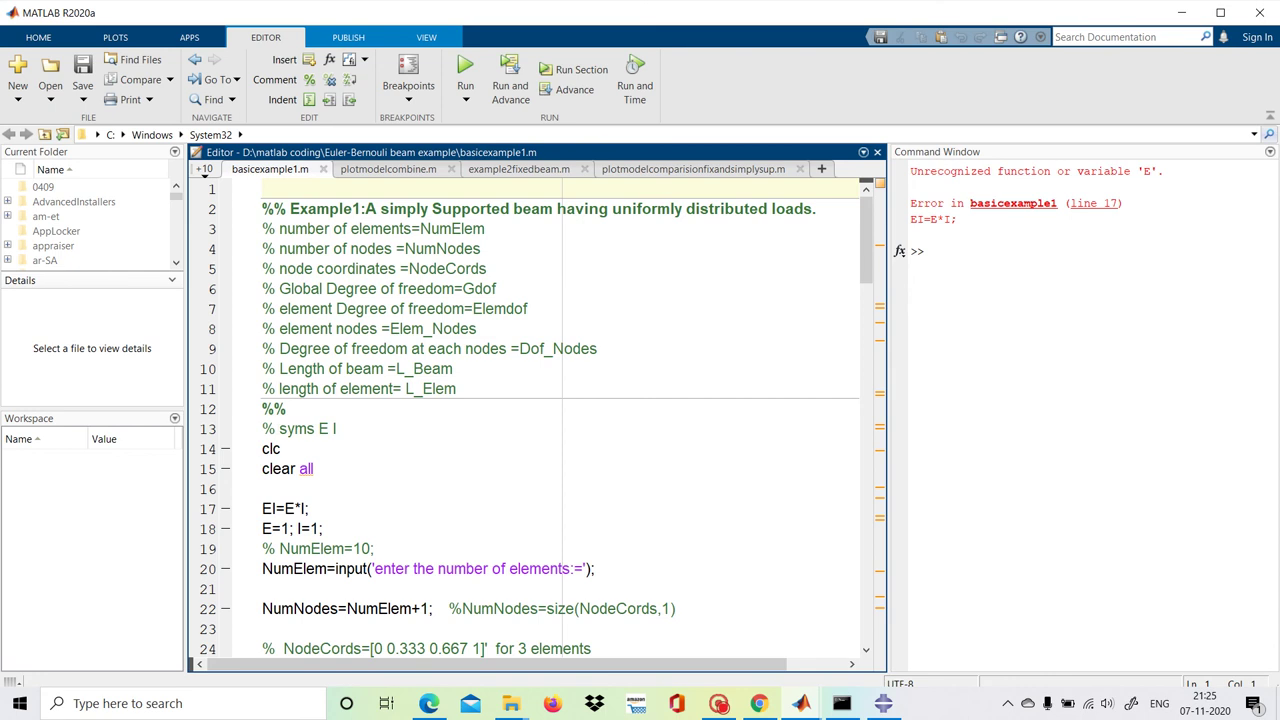
Uncomment 'syms E I' and move it from line 13 to just below 'clear all'
left_click(279, 428)
key("BackSpace")
key("BackSpace")
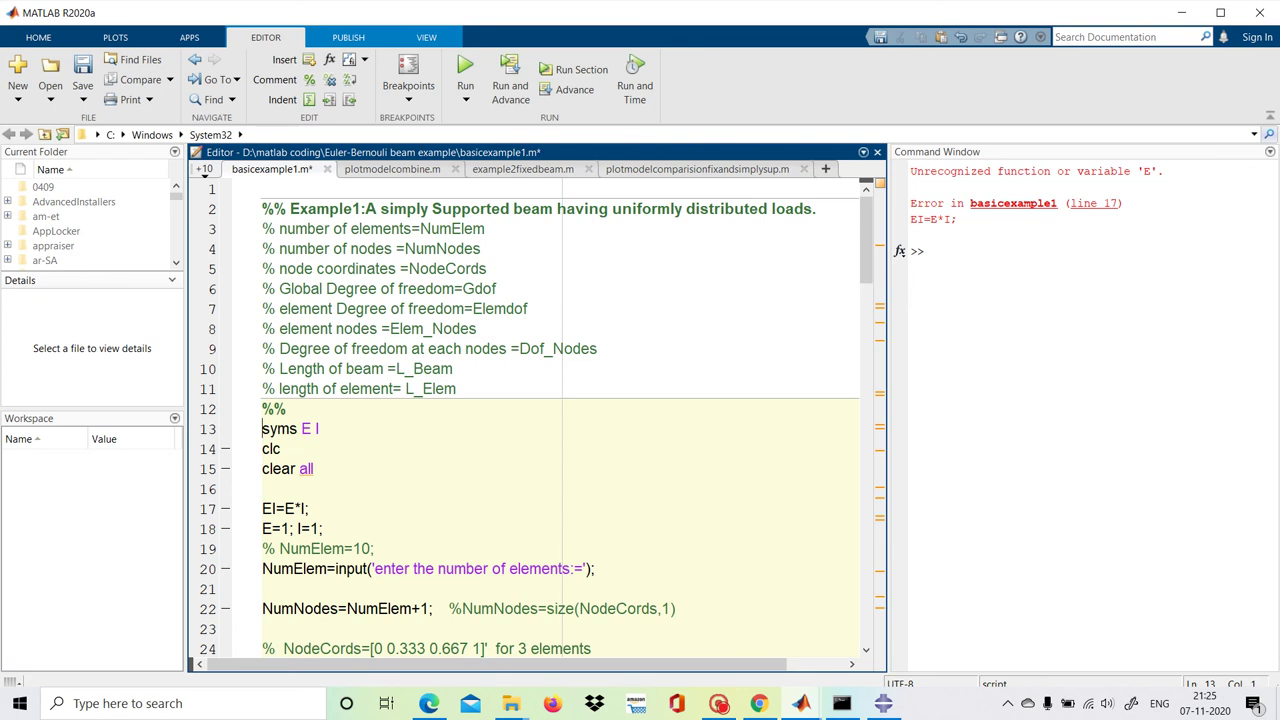
key("End")
key("shift+Left")
key("shift+Left")
key("shift+Left")
key("shift+Left")
key("shift+Left")
key("shift+Left")
key("shift+Left")
key("shift+Left")
key("ctrl+c")
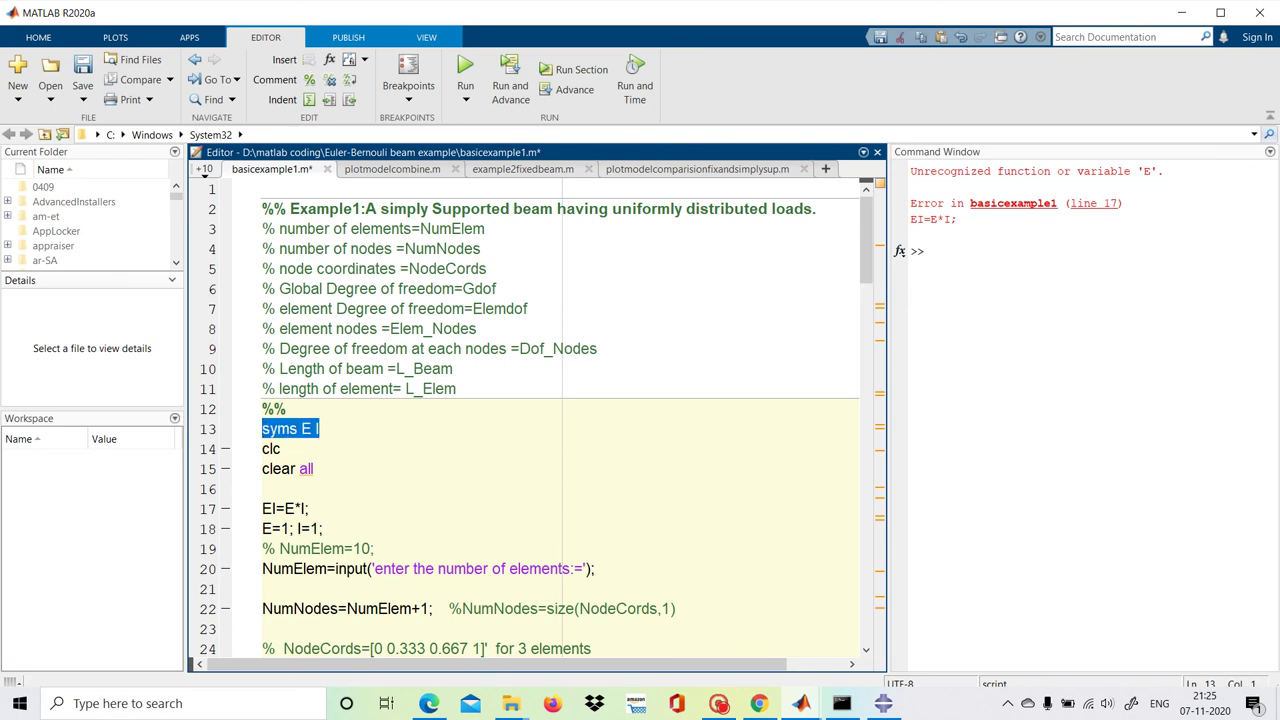
key("Delete")
key("Down")
key("Down")
key("Down")
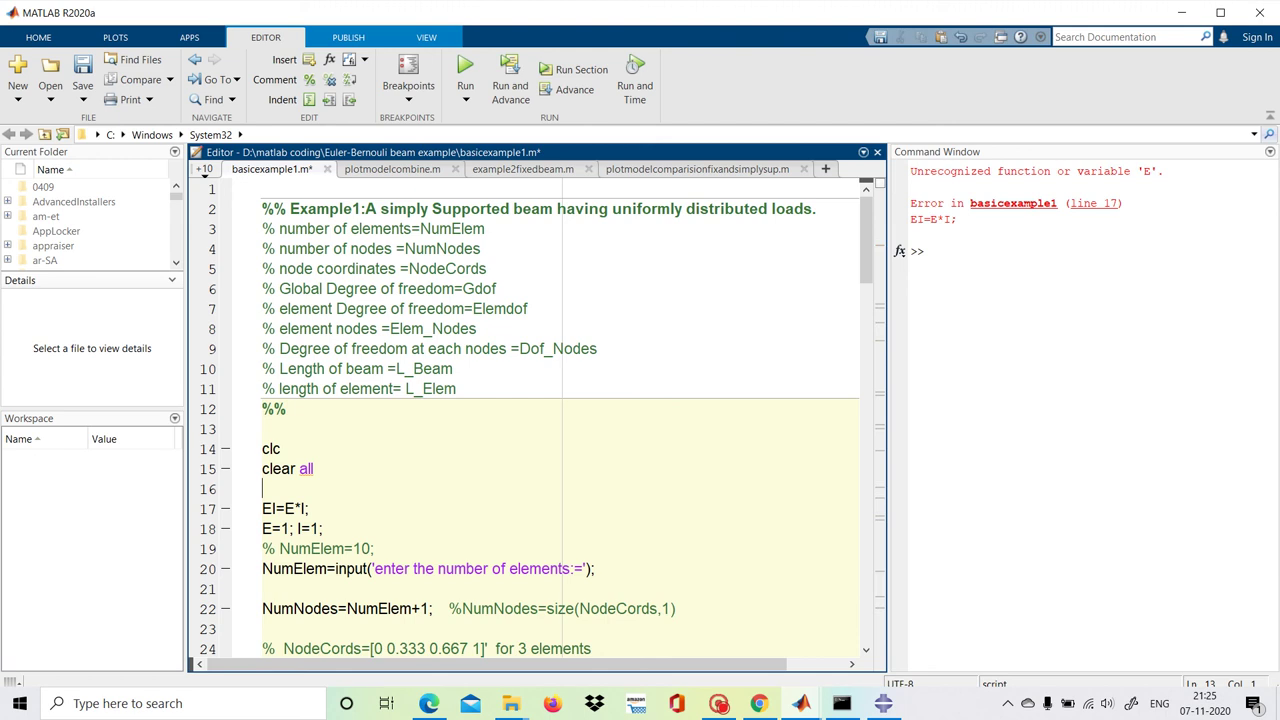
key("ctrl+v")
Surround the syms E I line with blank lines, then save and run basicexample1.m
key("Up")
key("Return")
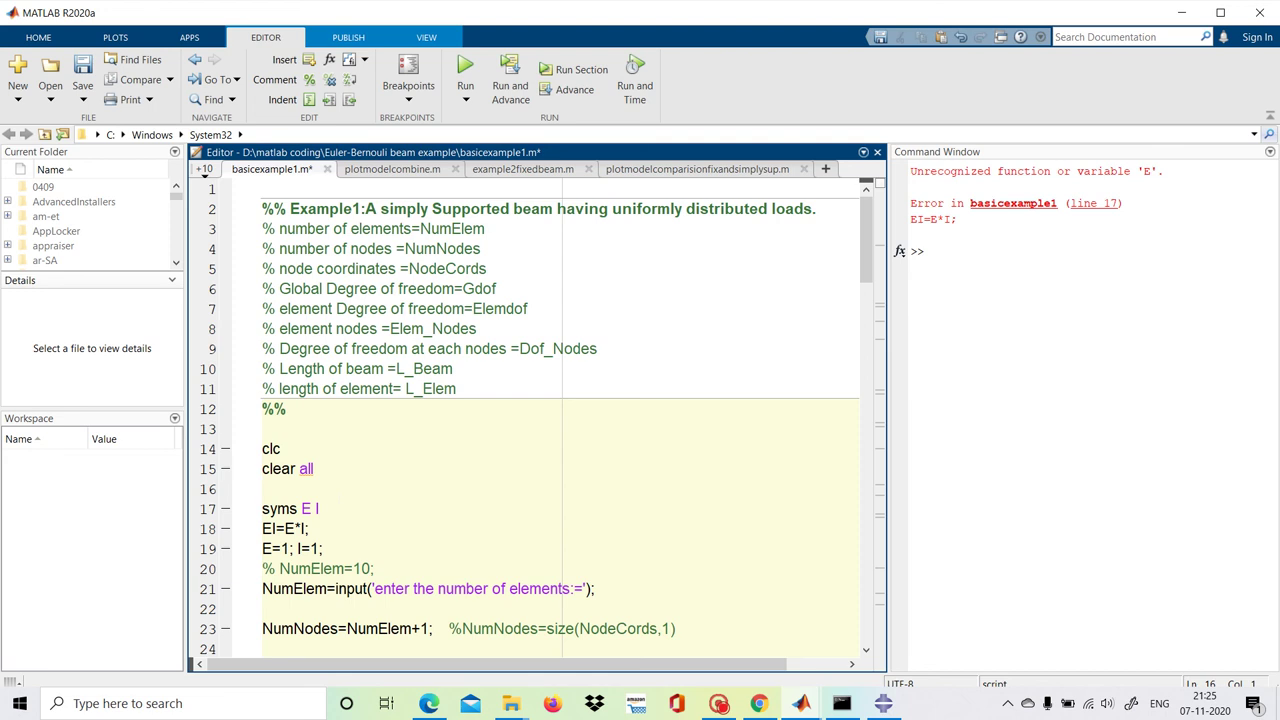
key("Down")
key("End")
key("Return")
scroll(537, 420, "down", 7)
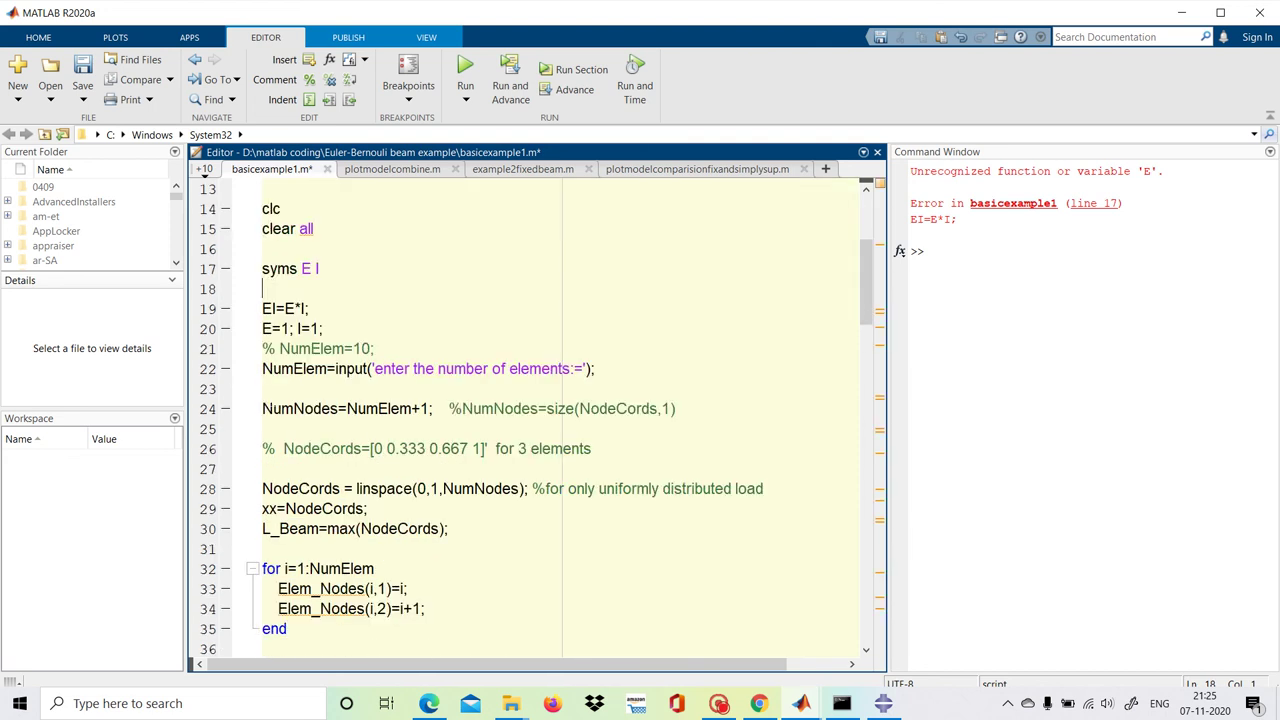
scroll(537, 420, "down", 9)
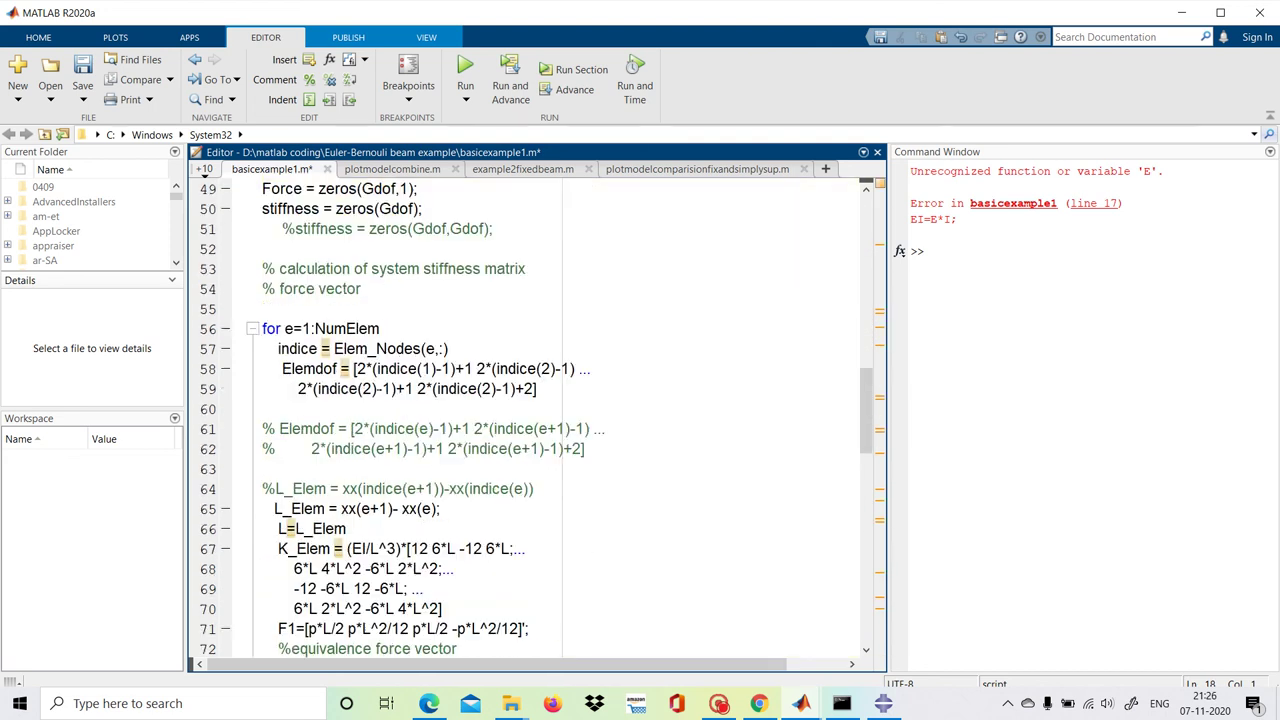
scroll(537, 420, "up", 16)
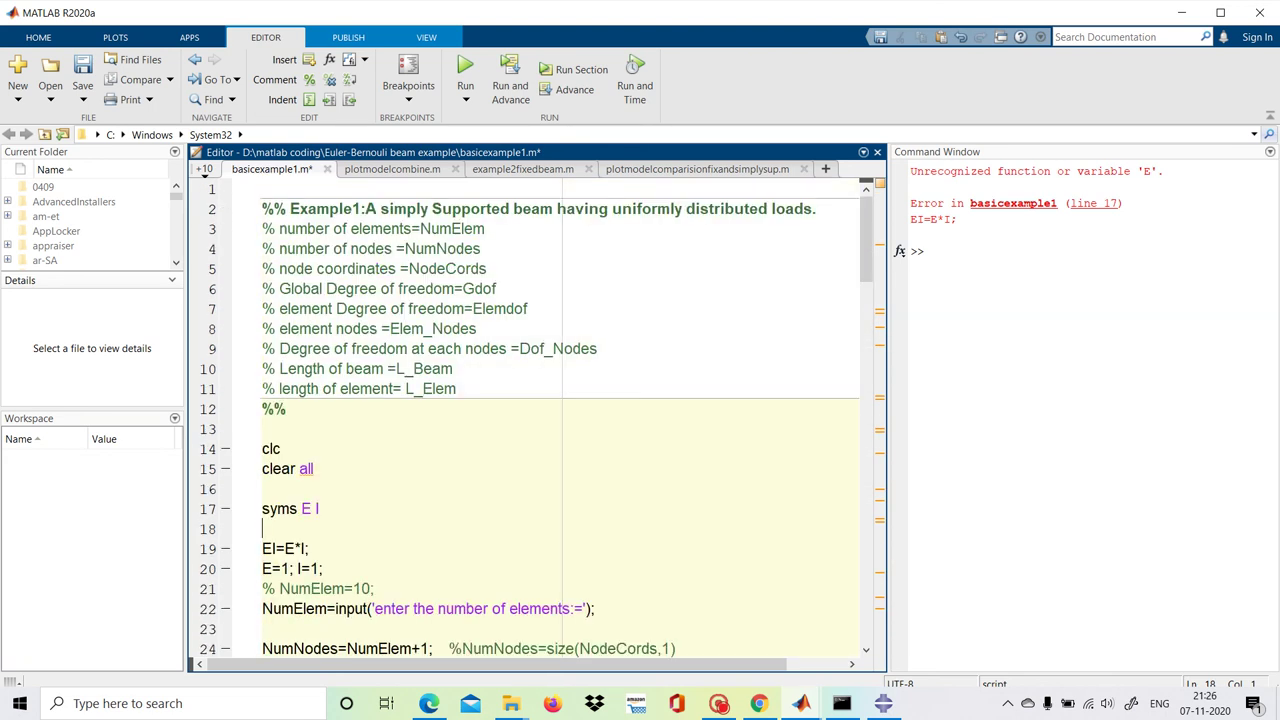
left_click(82, 68)
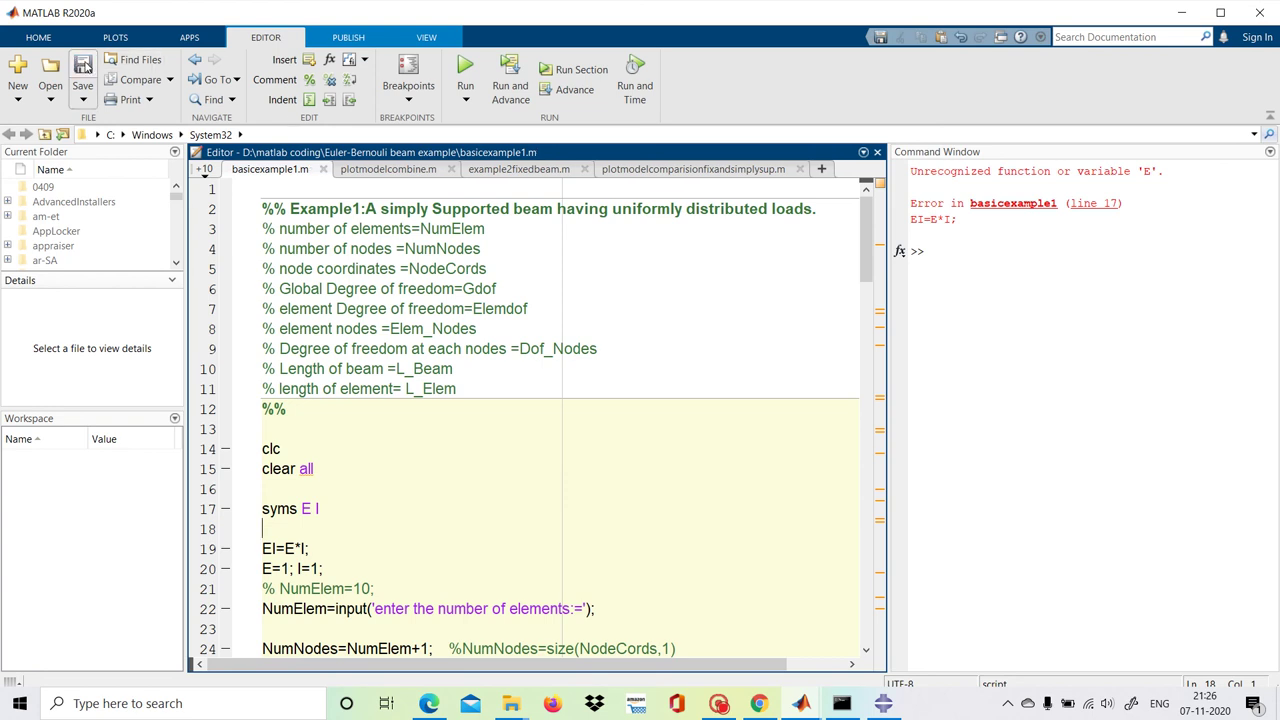
left_click(460, 68)
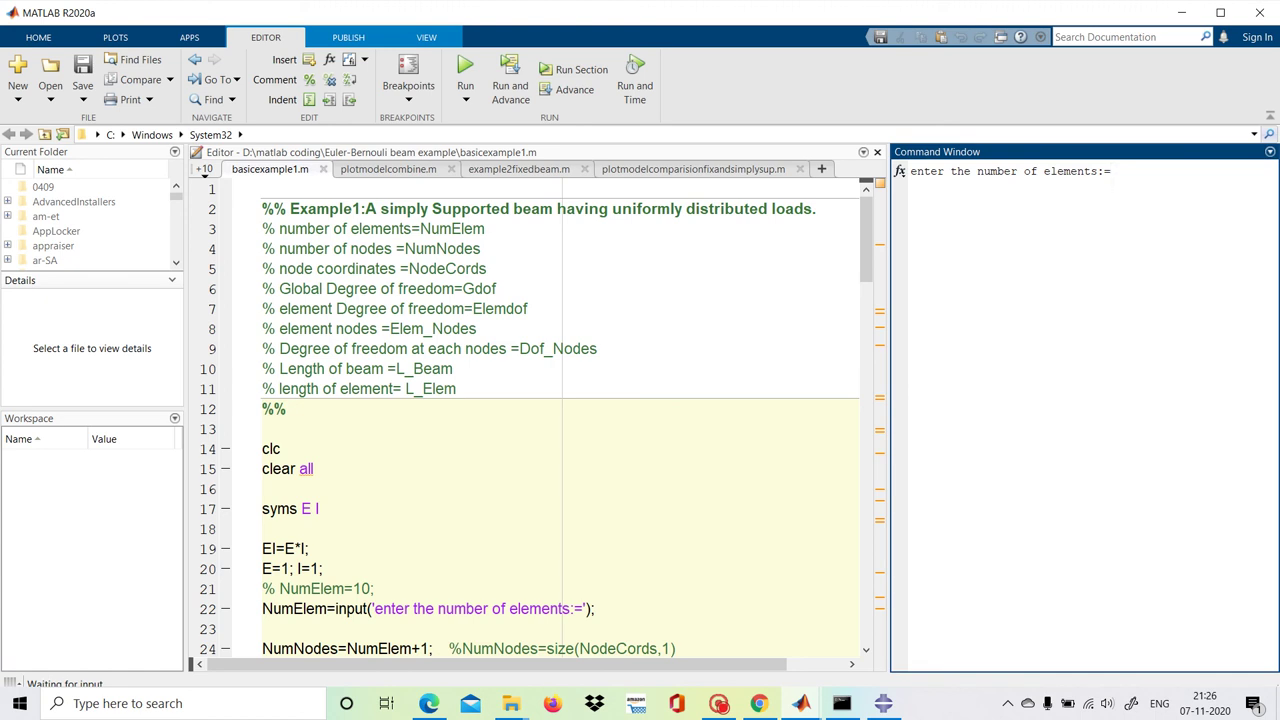
Enter 40 elements and inspect line 75, where the sym-to-double conversion fails
type("40")
key("Return")
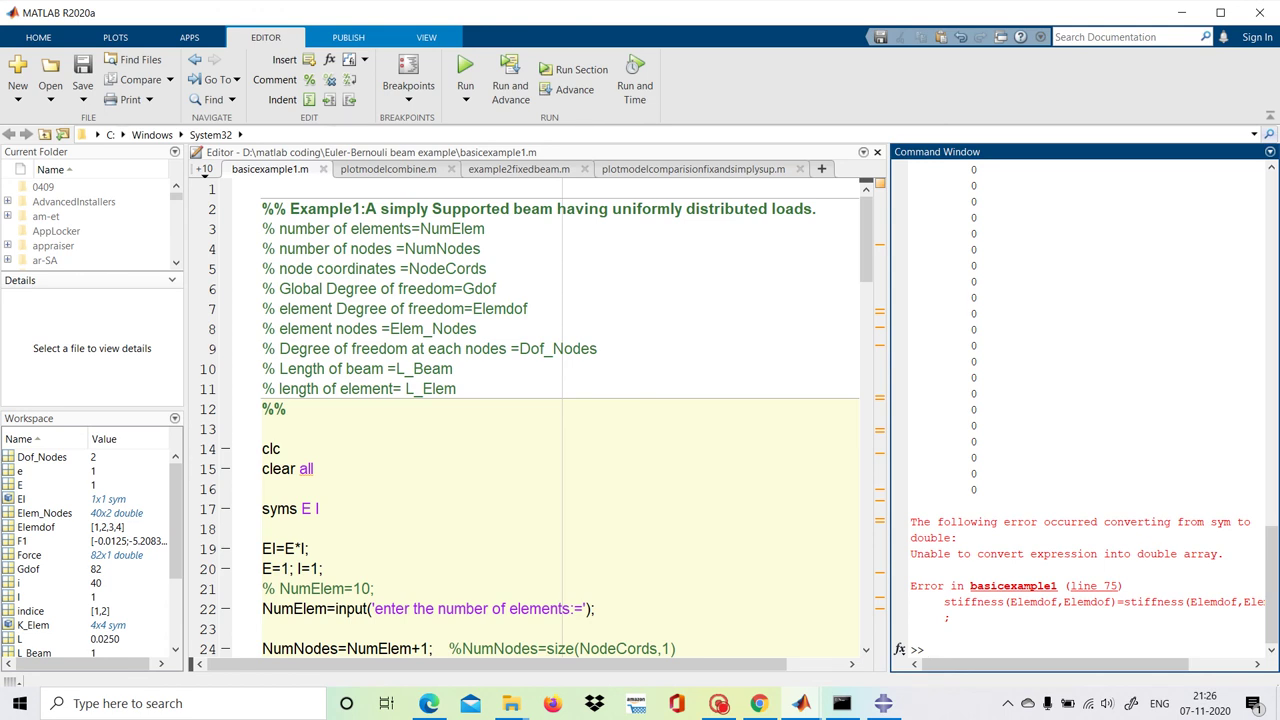
scroll(560, 420, "down", 12)
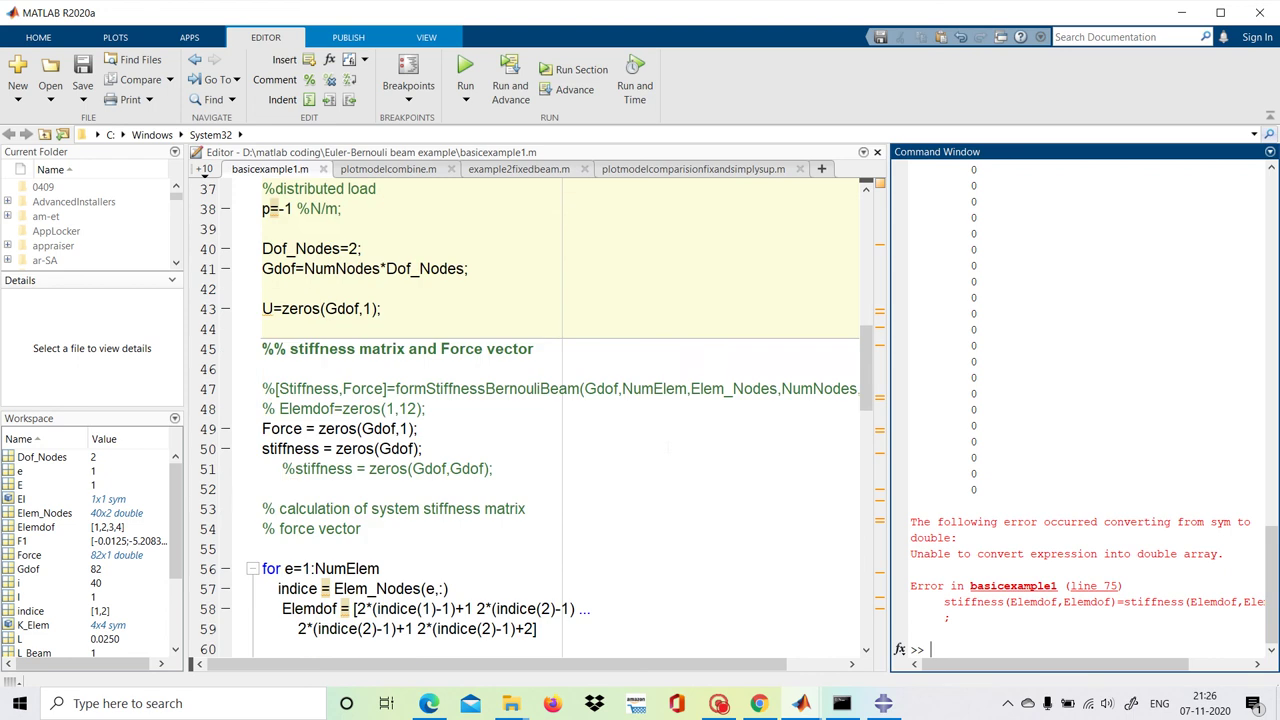
scroll(560, 420, "down", 3)
scroll(537, 417, "down", 19)
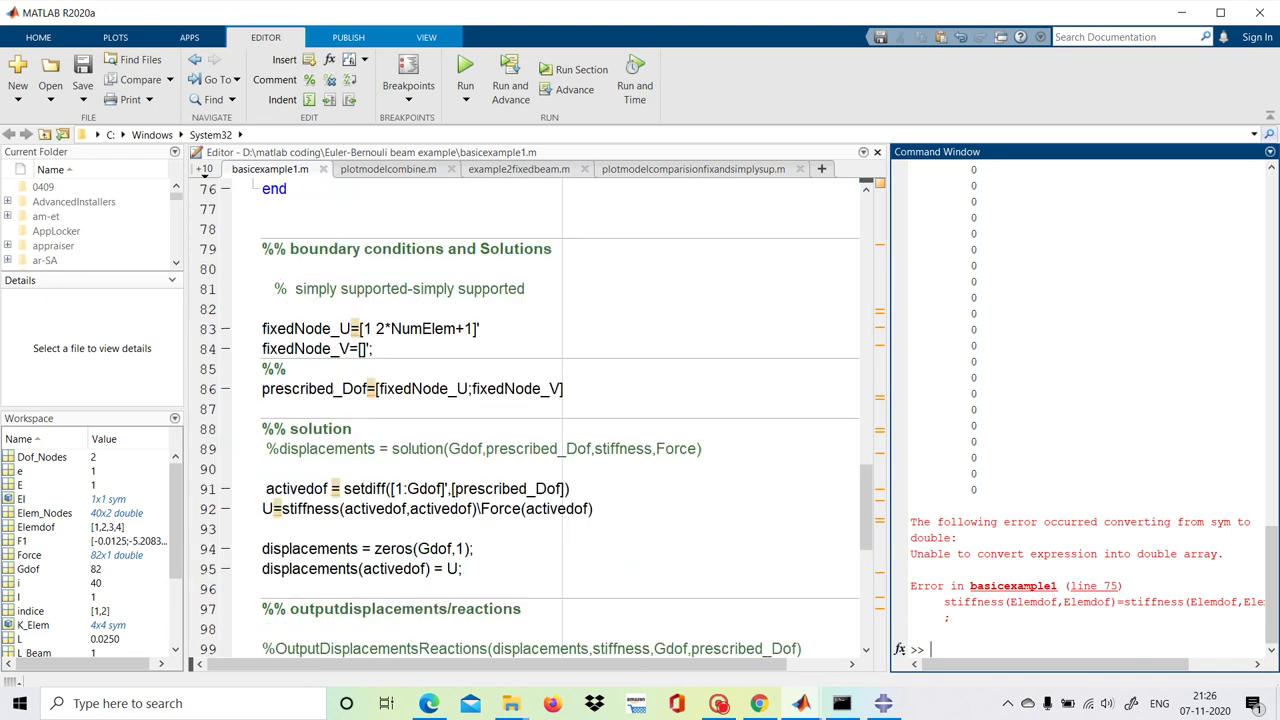
scroll(537, 420, "up", 10)
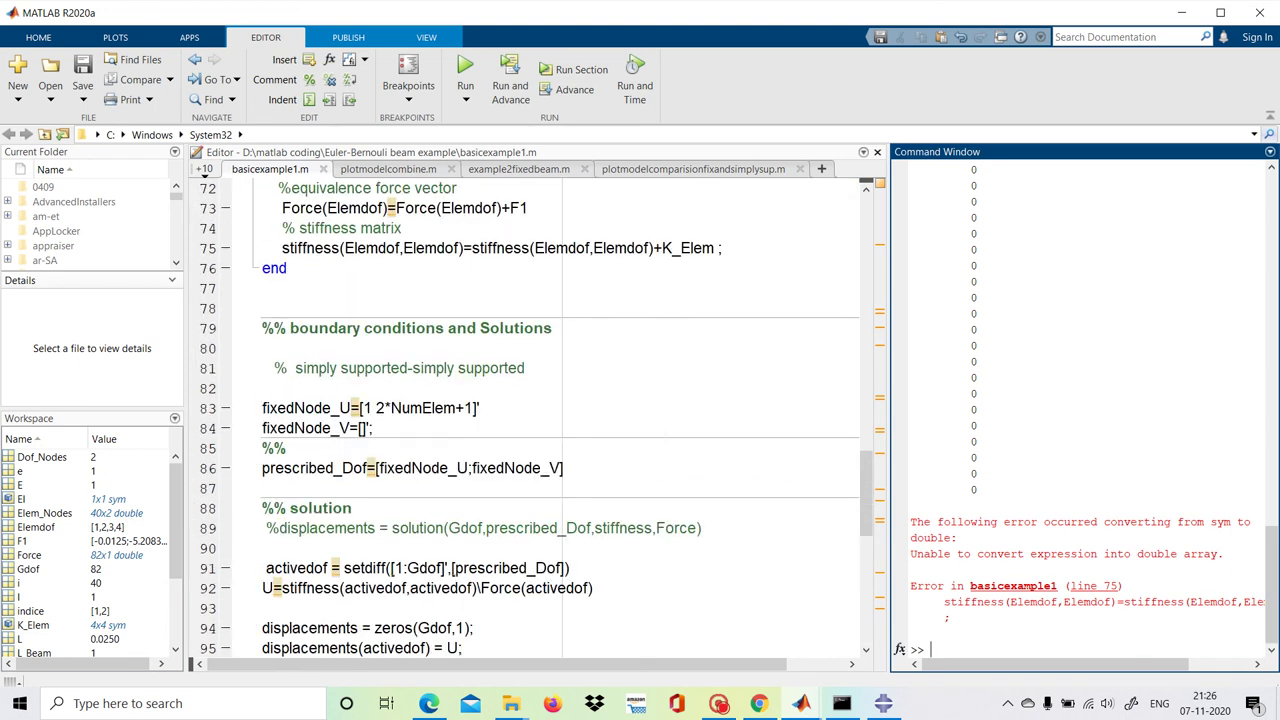
scroll(537, 420, "up", 3)
scroll(537, 420, "down", 3)
scroll(537, 420, "down", 1)
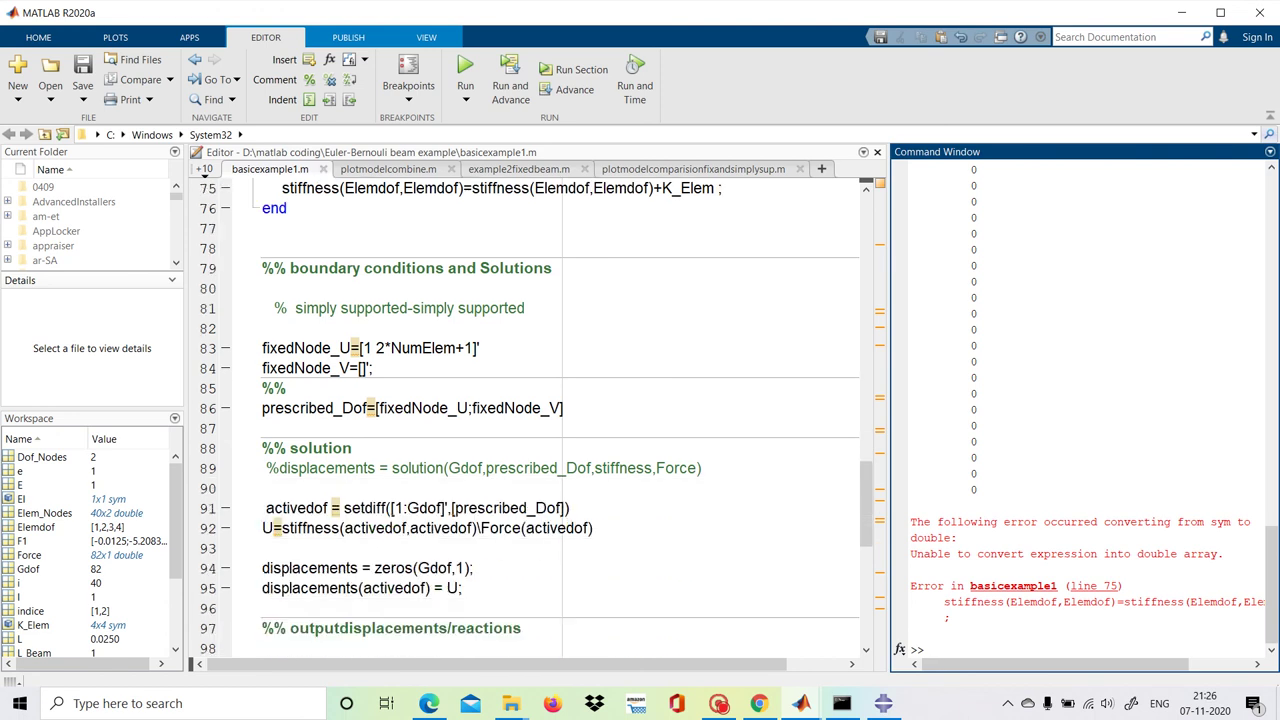
scroll(537, 420, "up", 20)
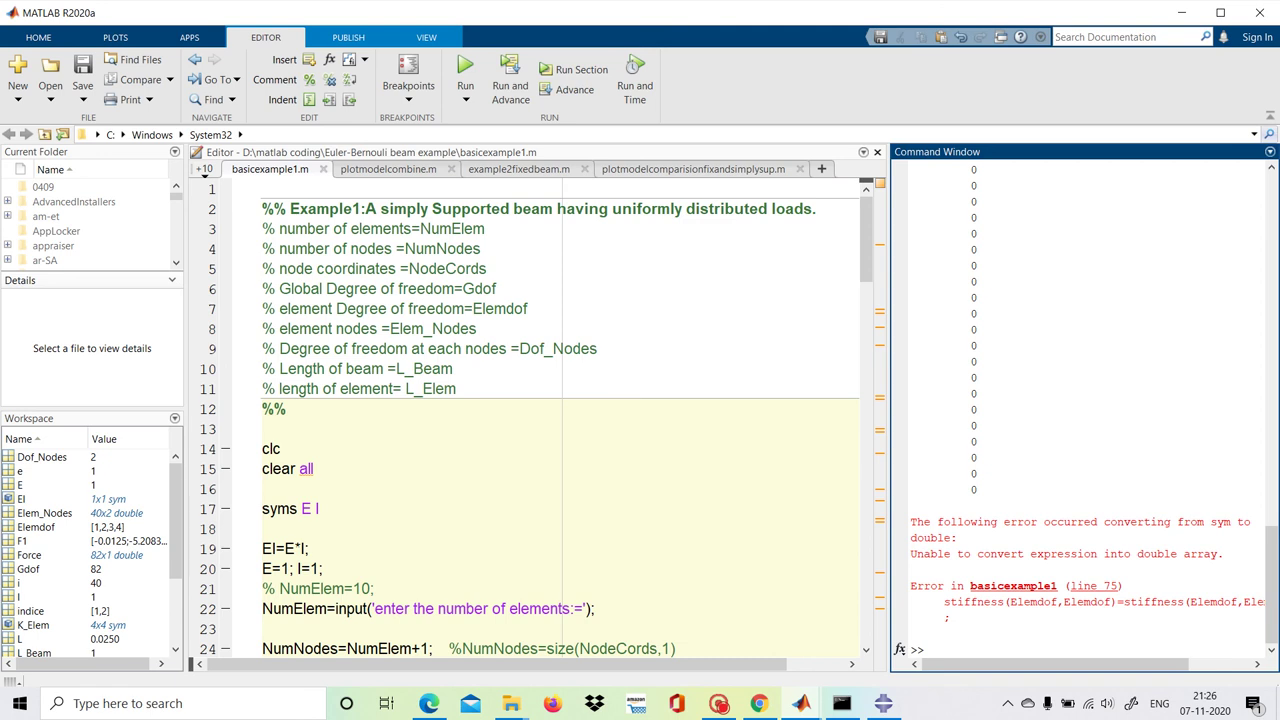
Move 'E=1; I=1;' from line 20 to the line above EI=E*I
left_click_drag(323, 568, 259, 569)
key("ctrl+c")
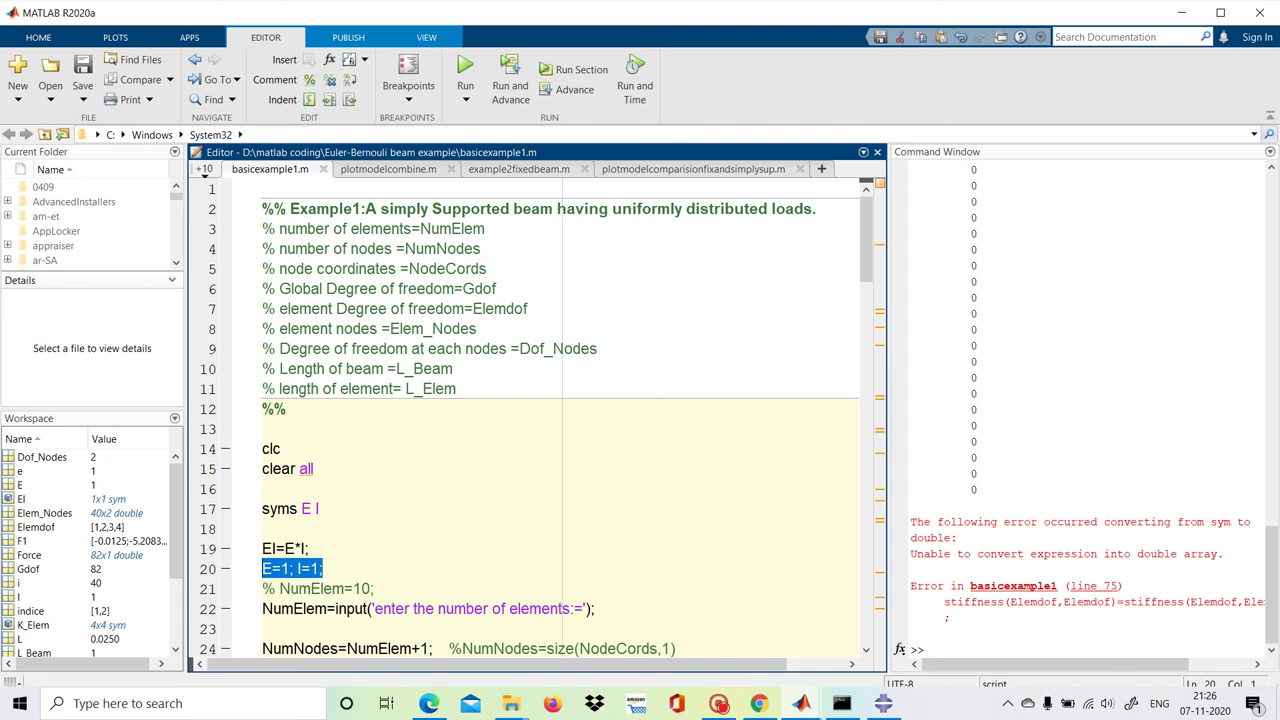
key("BackSpace")
left_click(262, 528)
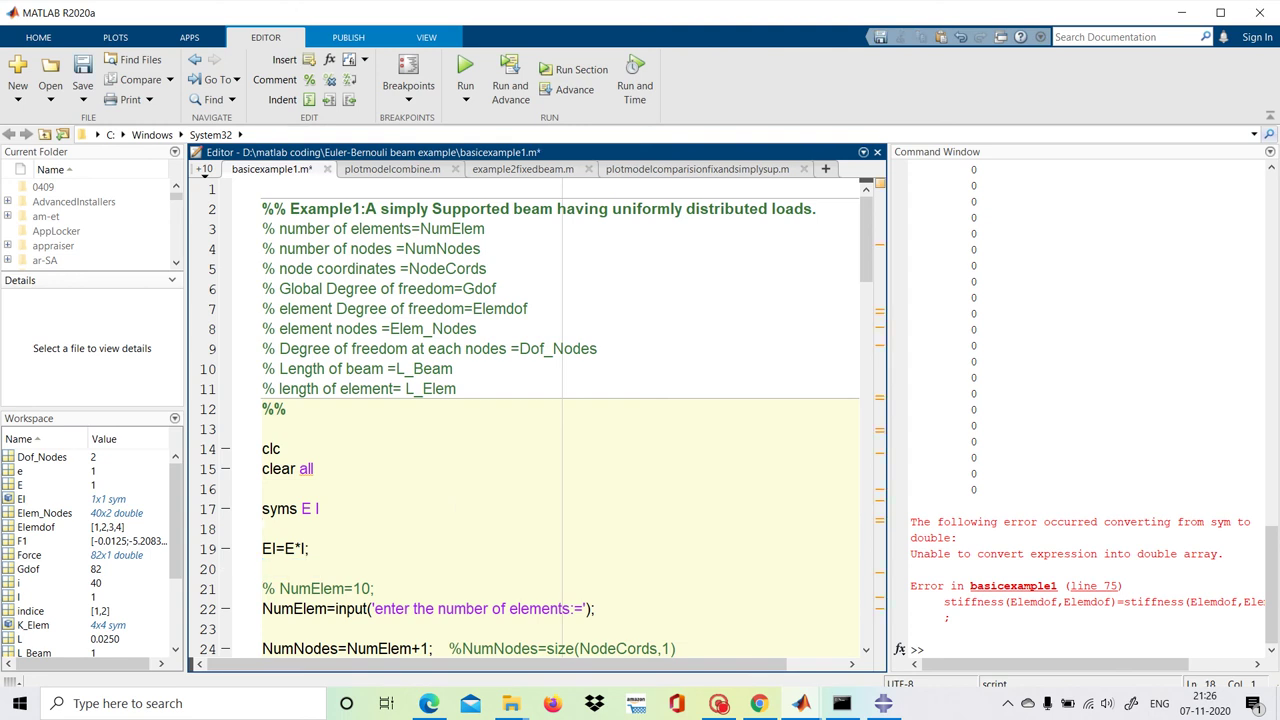
key("ctrl+v")
Save and rerun the script with 40 elements to get the displacement curve
left_click(83, 75)
left_click(470, 78)
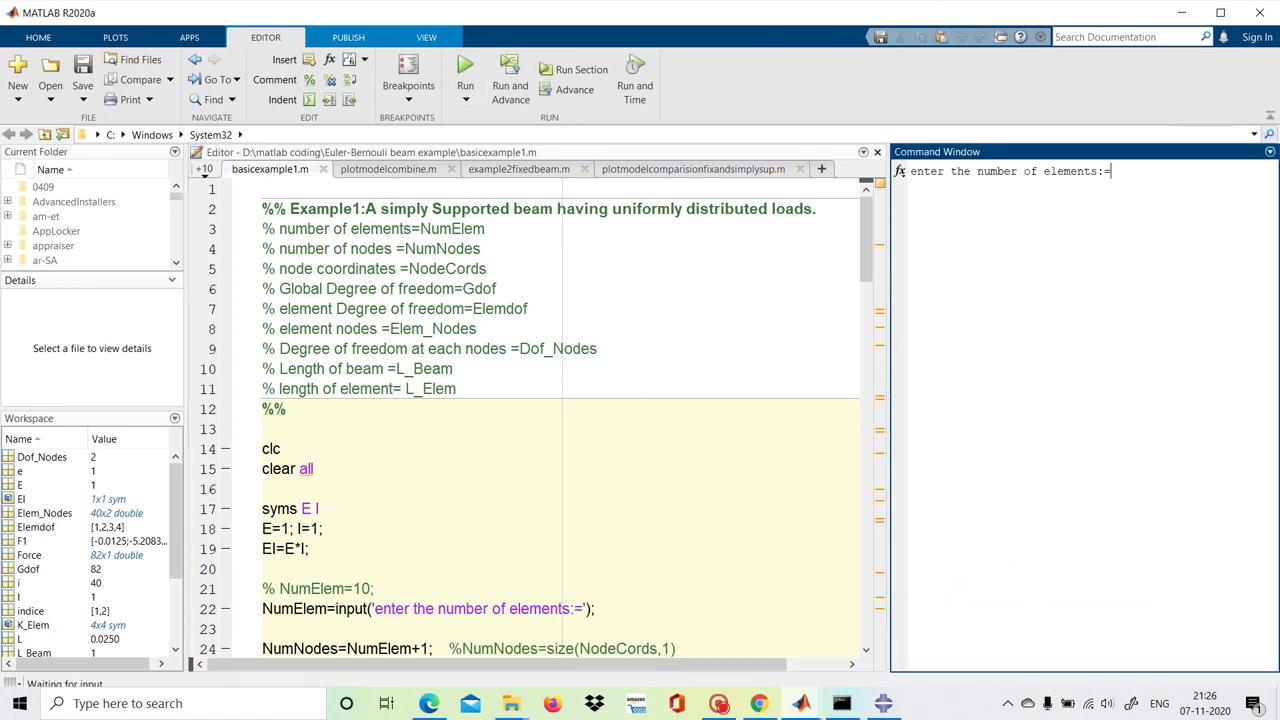
type("40")
key("Return")
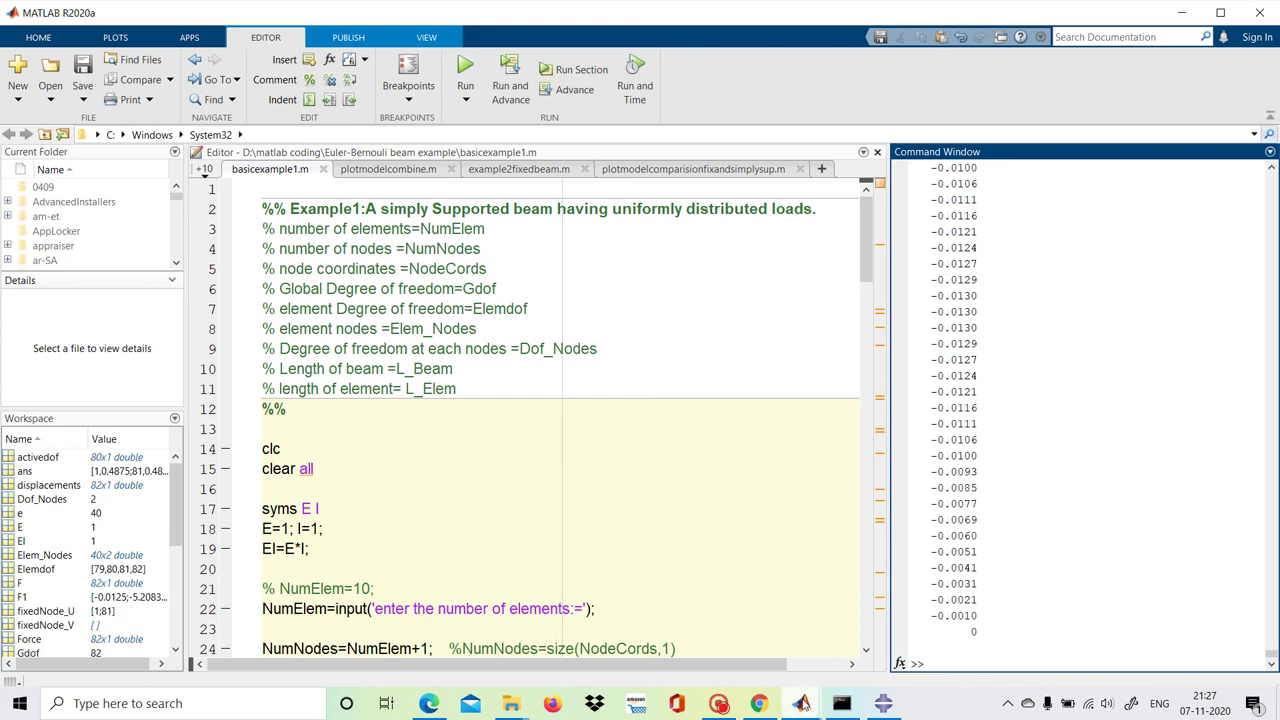
mouse_move(801, 703)
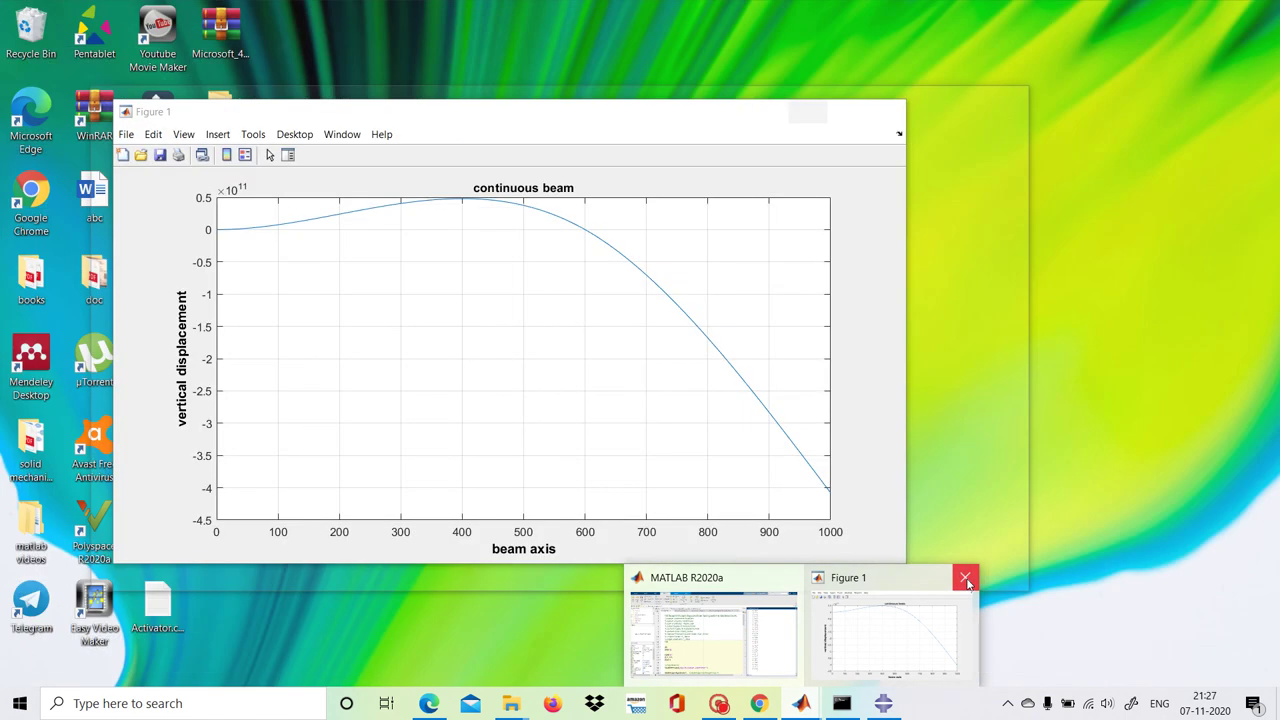
left_click(966, 580)
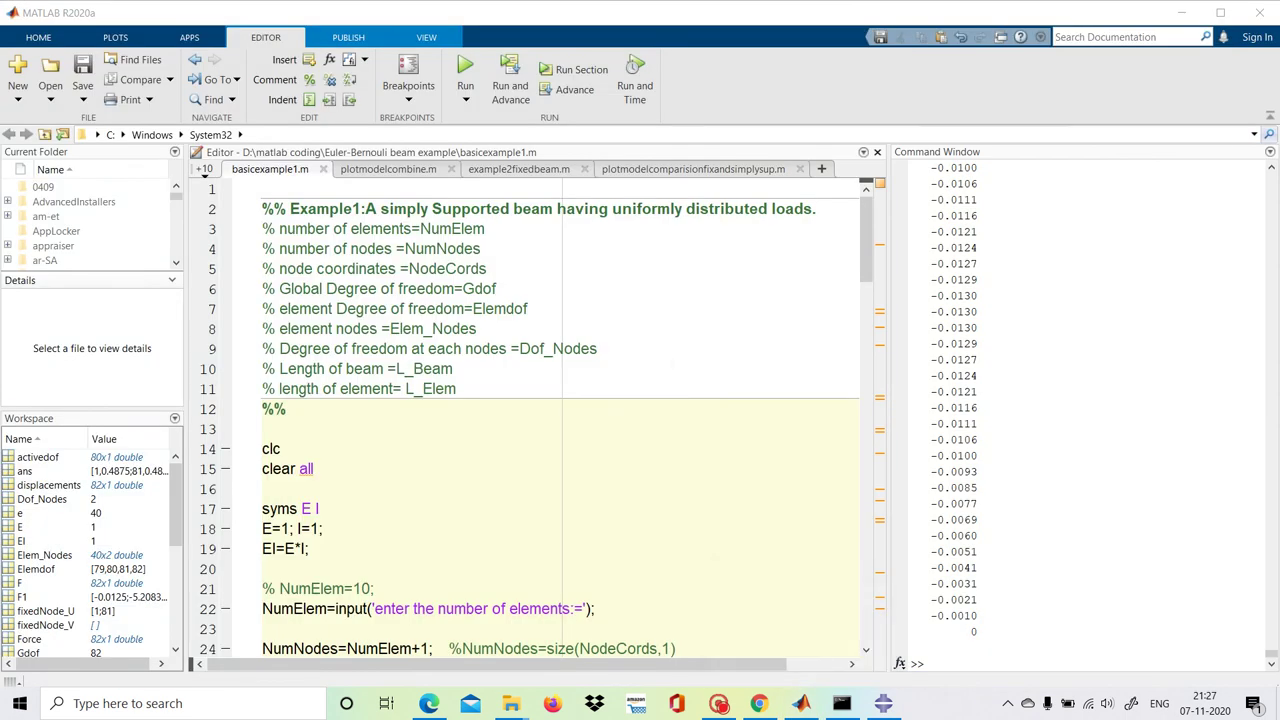
left_click(460, 368)
scroll(272, 568, "down", 6)
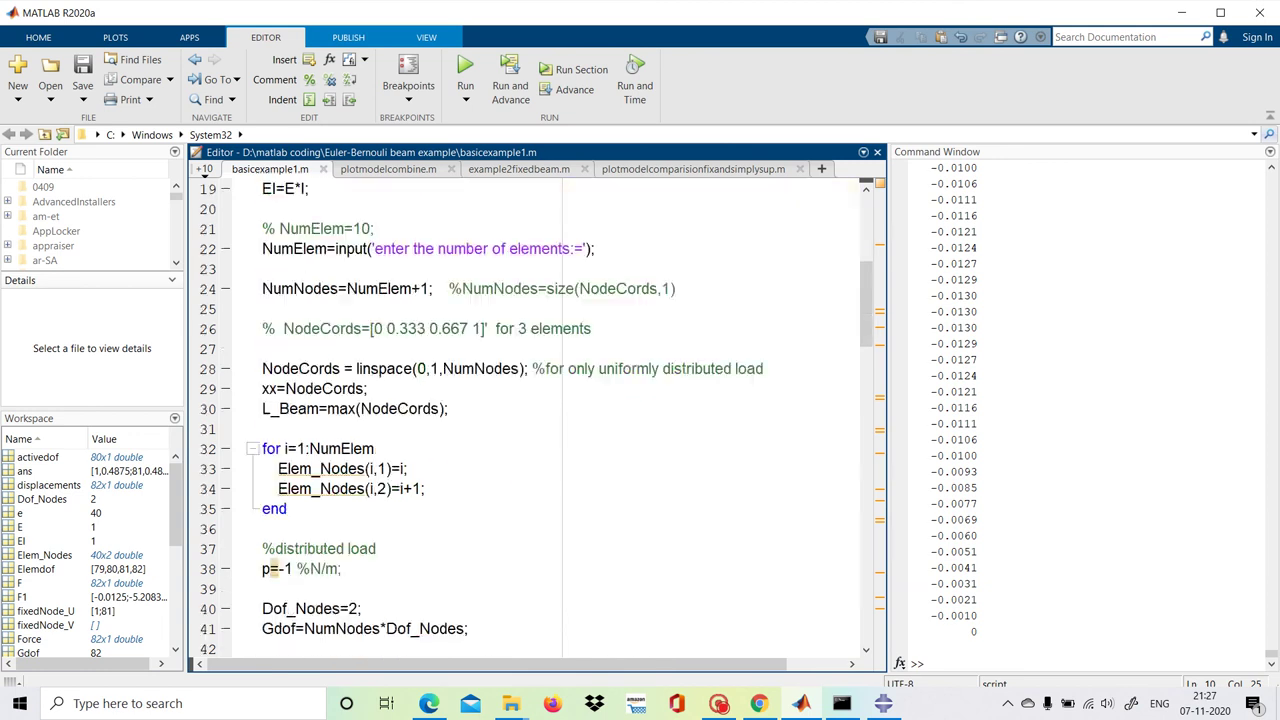
scroll(272, 568, "down", 1)
scroll(272, 568, "up", 7)
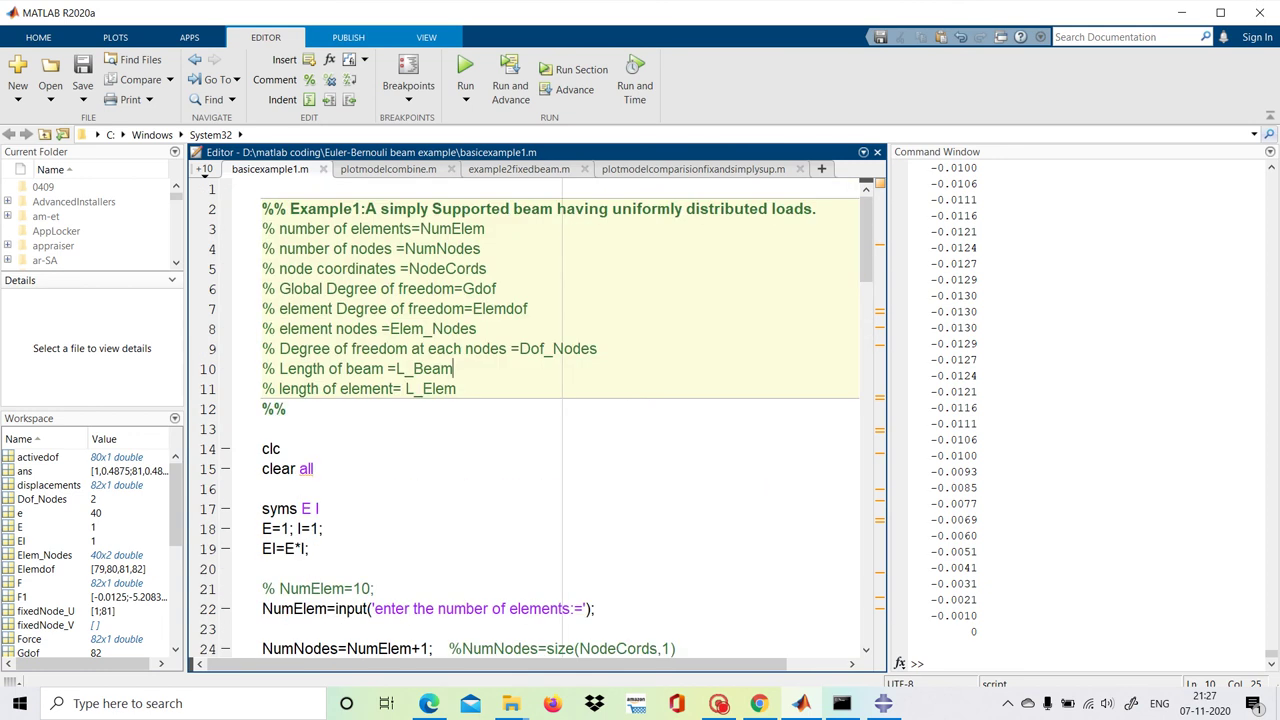
scroll(272, 568, "down", 20)
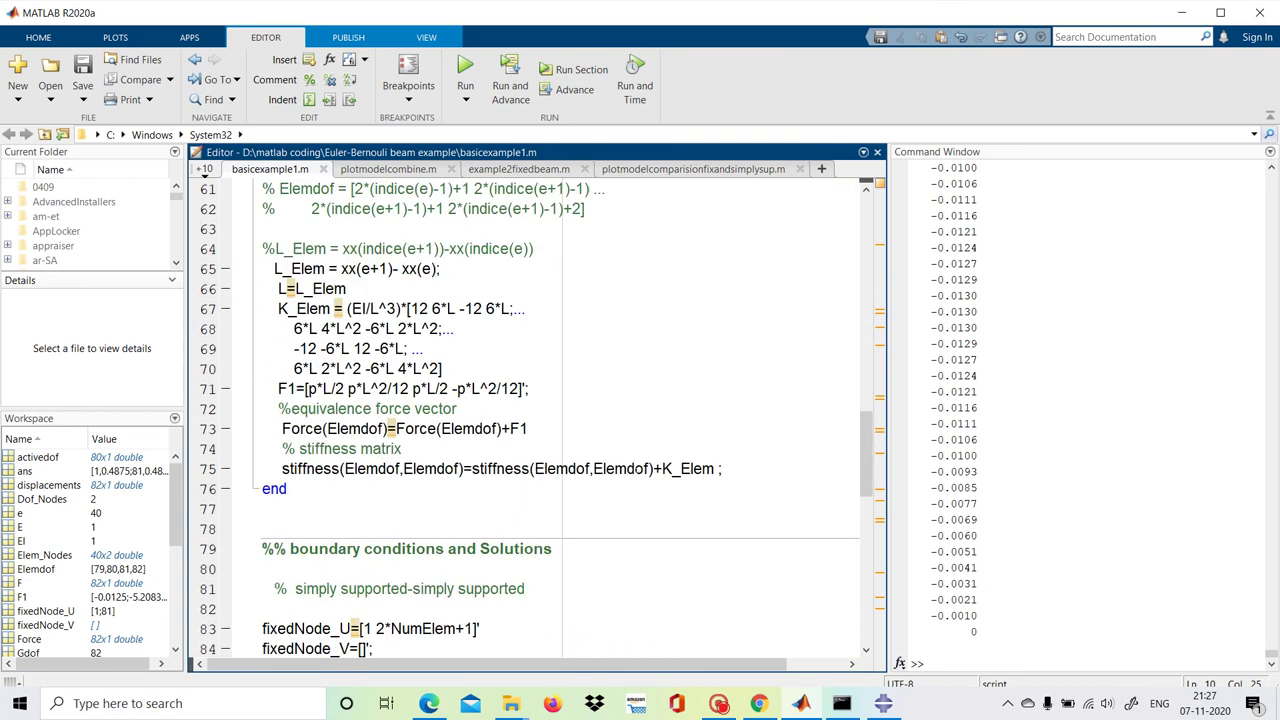
scroll(272, 568, "down", 10)
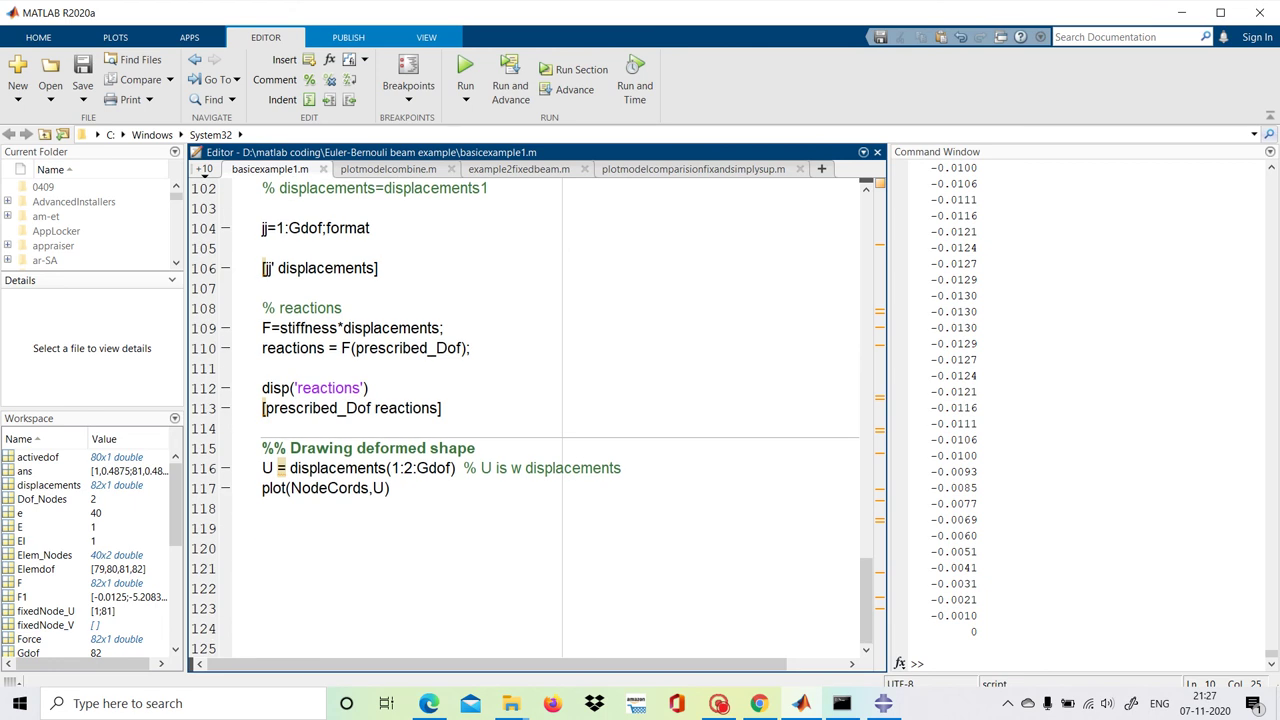
scroll(537, 419, "up", 20)
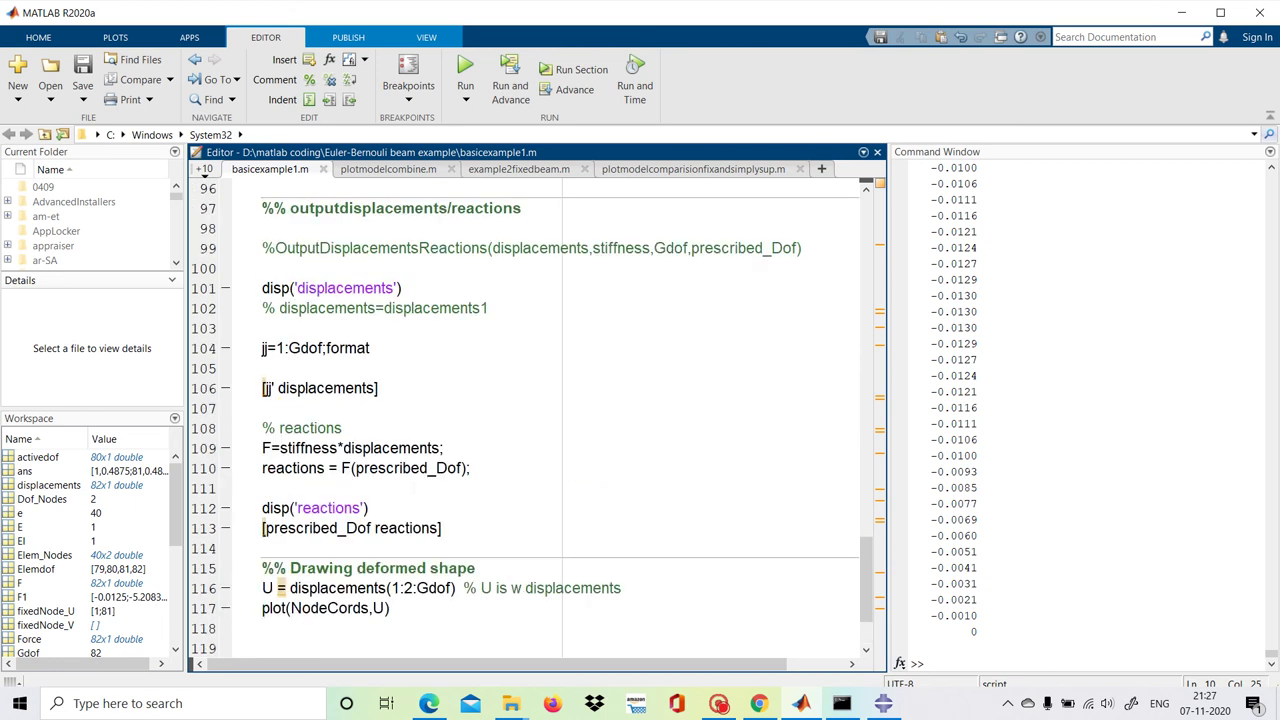
scroll(537, 419, "up", 7)
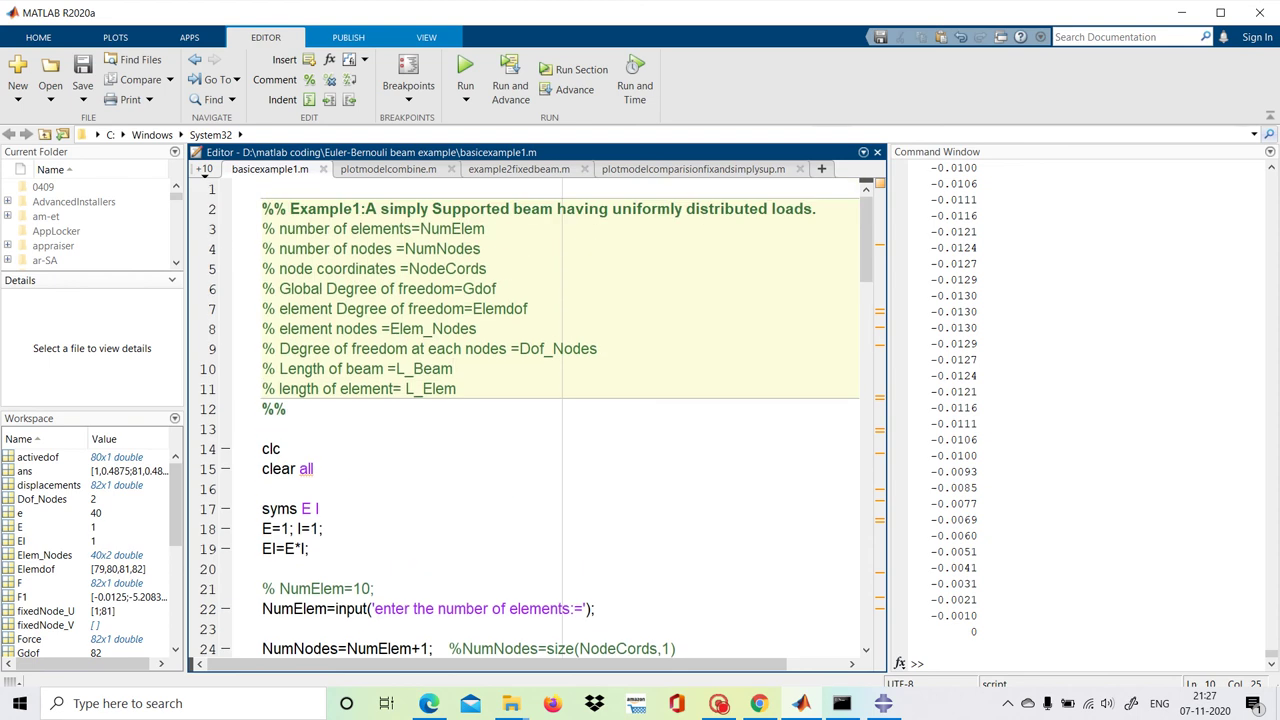
scroll(537, 419, "down", 3)
scroll(537, 419, "up", 3)
scroll(1080, 410, "up", 20)
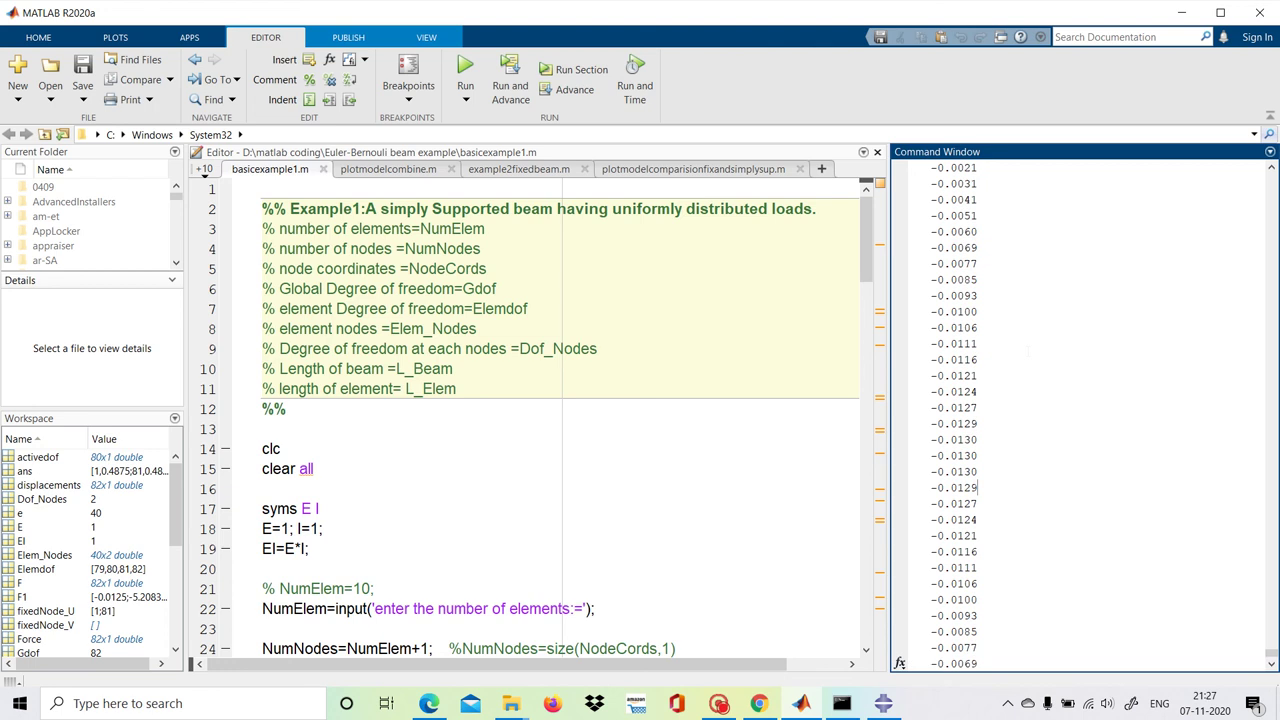
scroll(1080, 410, "up", 5)
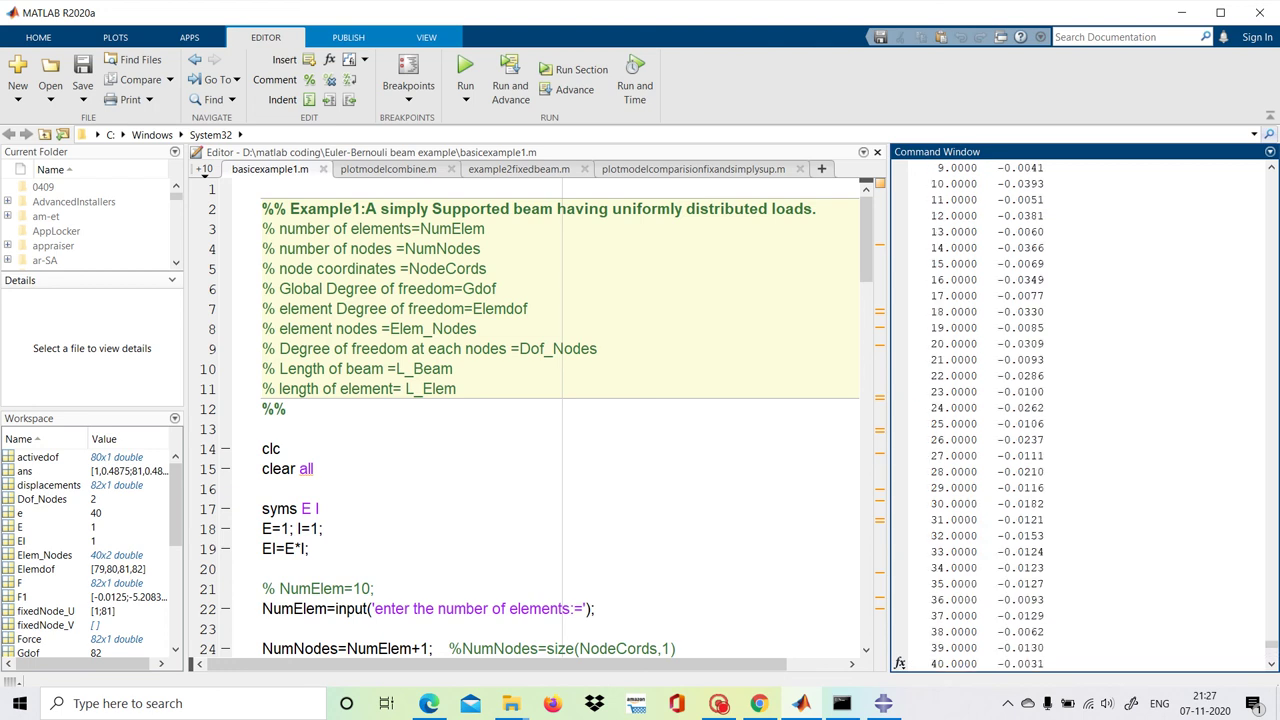
scroll(537, 419, "down", 16)
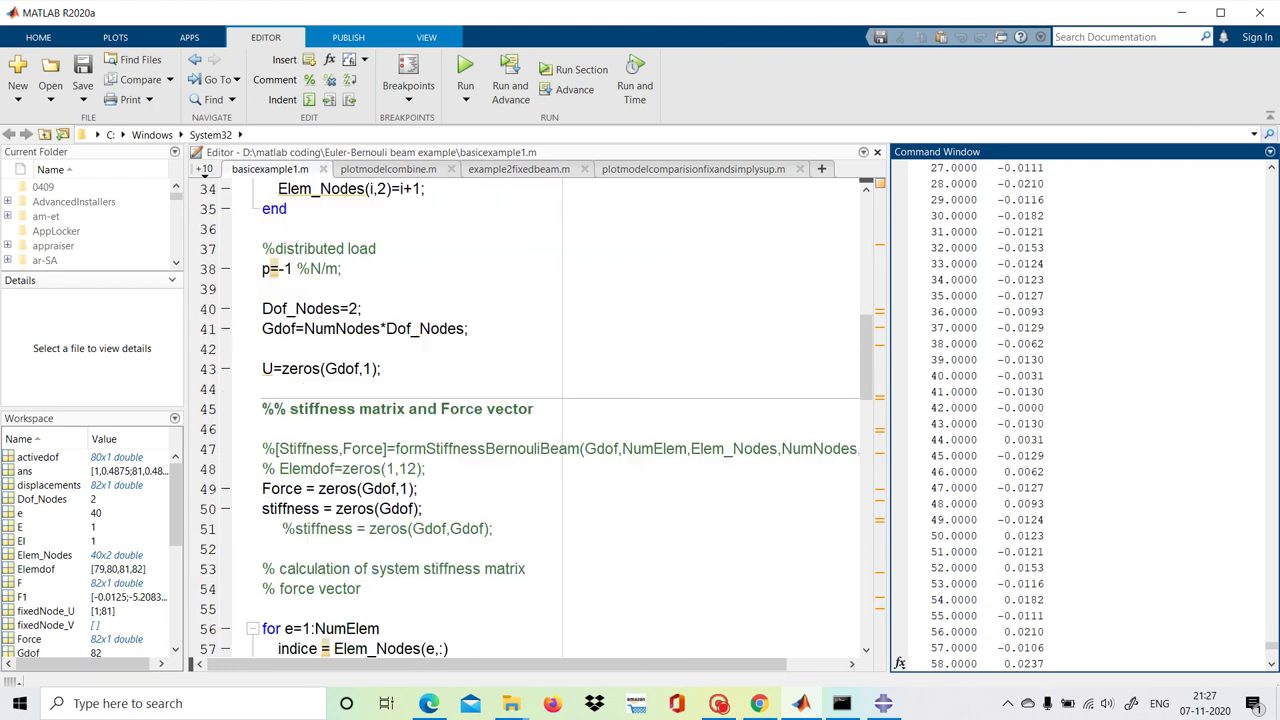
scroll(537, 419, "down", 12)
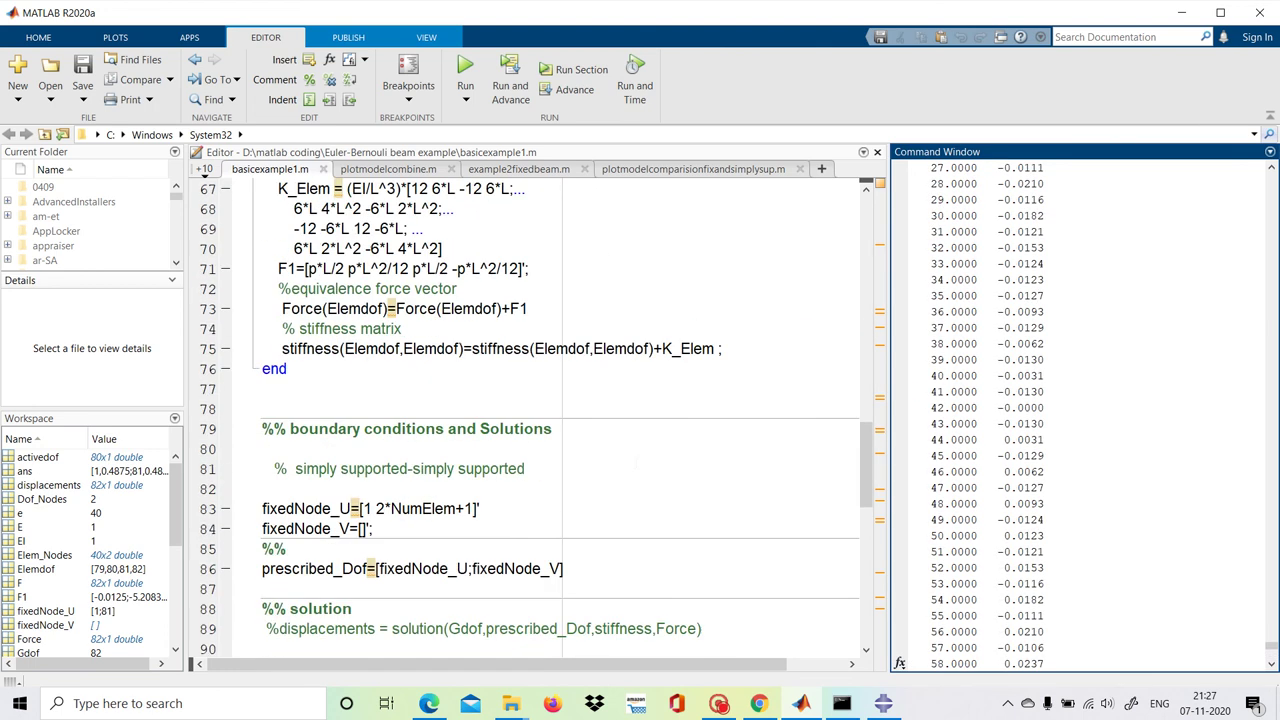
scroll(537, 419, "down", 1)
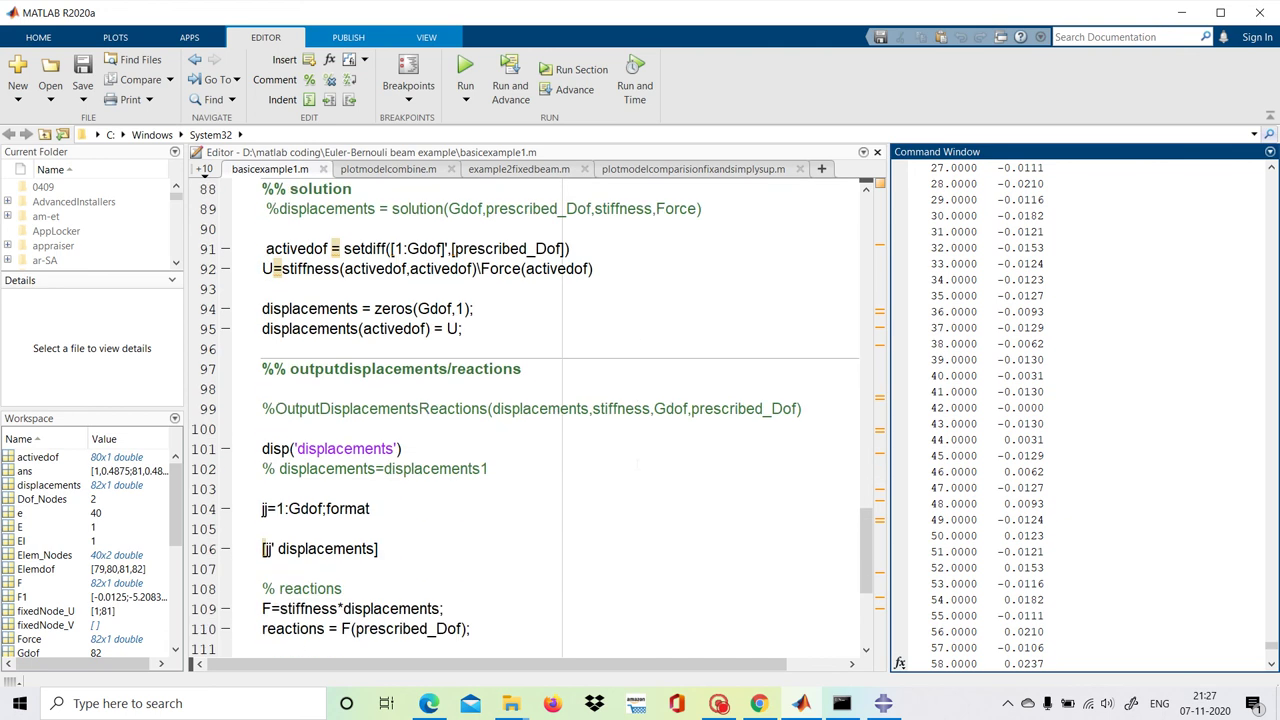
scroll(530, 420, "down", 5)
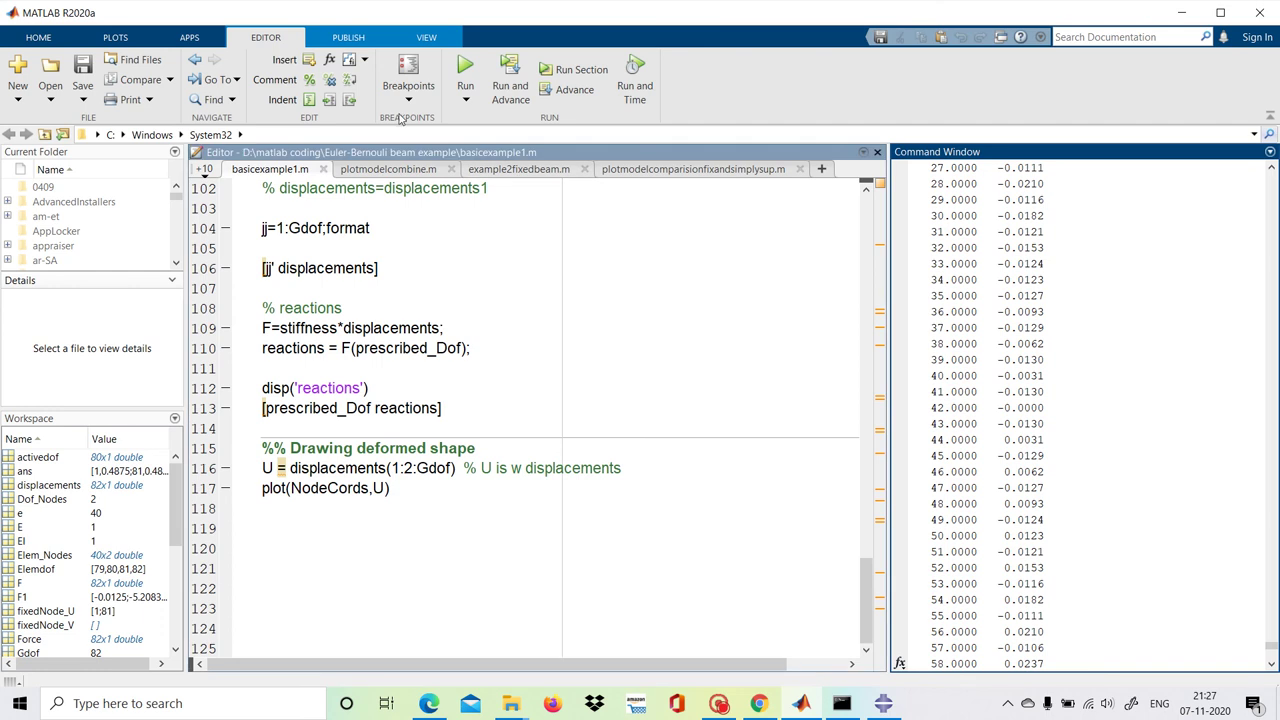
Evaluate only the plot(NodeCords,U) line to plot deflection against node coordinates
left_click_drag(390, 488, 262, 488)
right_click(310, 492)
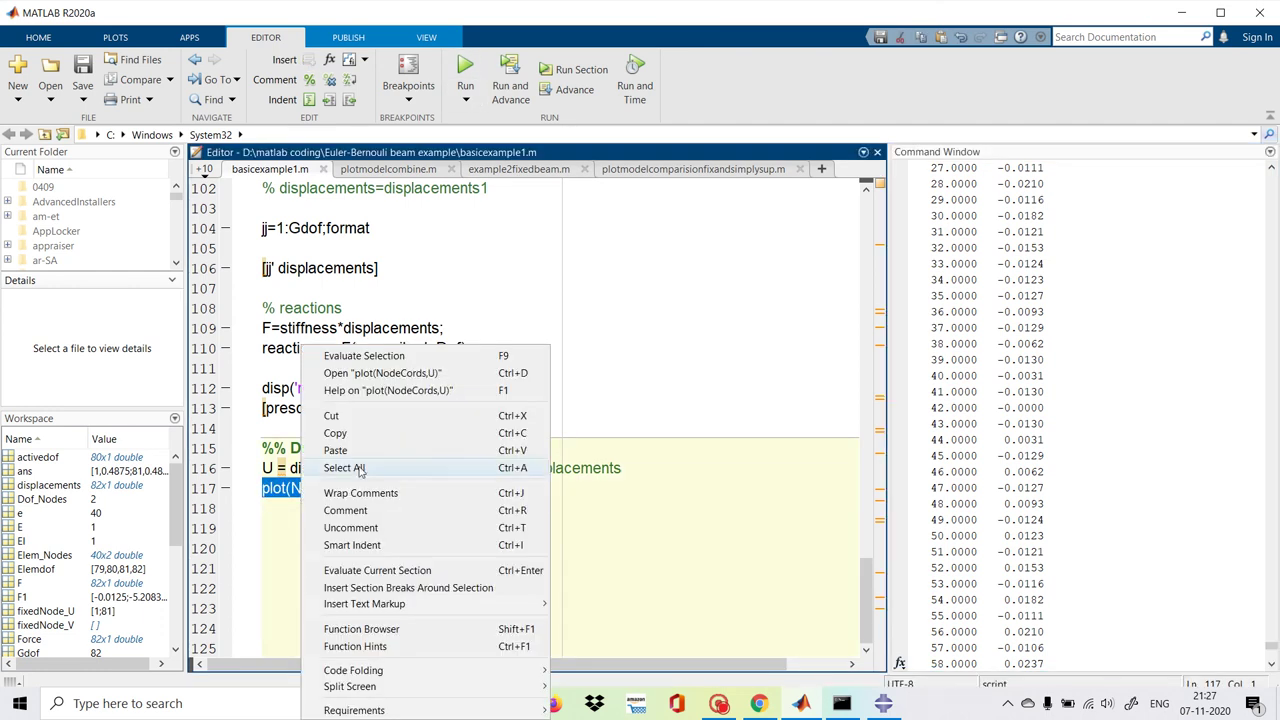
left_click(380, 357)
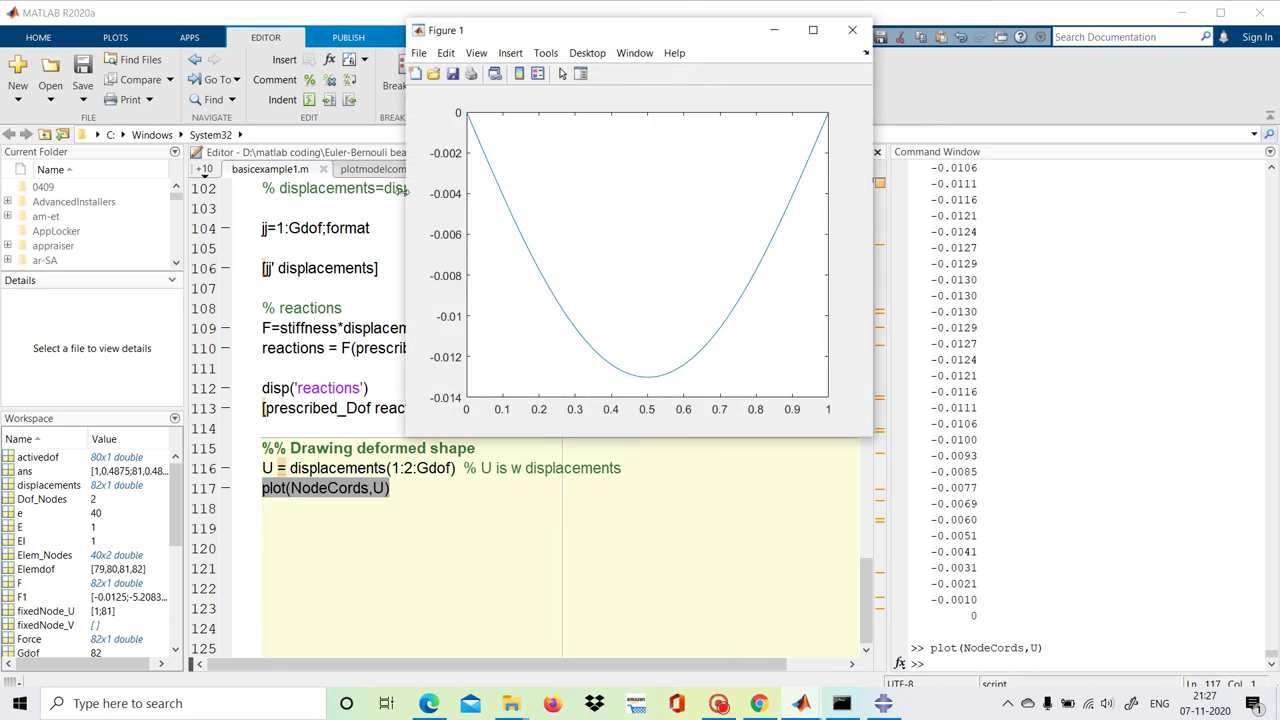
Enlarge and reposition Figure 1, and add a datatip near -0.013 at 0.5
left_click_drag(404, 192, 181, 245)
left_click_drag(534, 40, 490, 118)
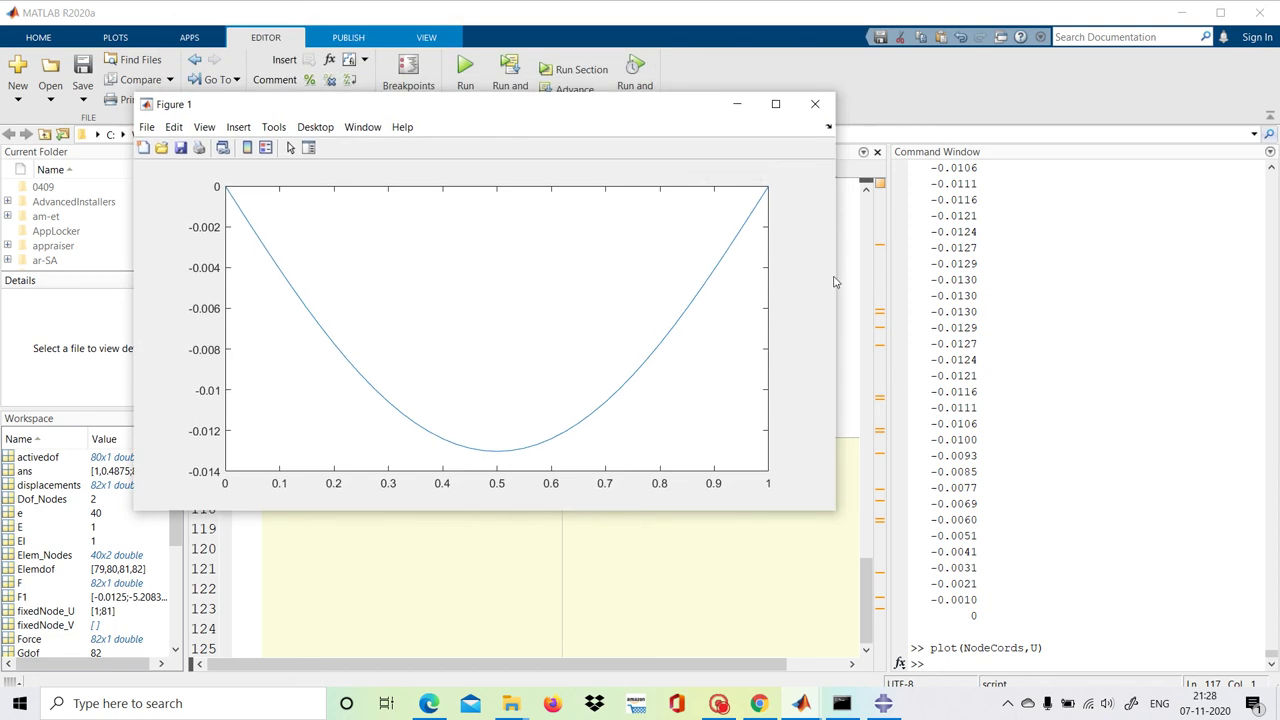
left_click_drag(836, 274, 1100, 274)
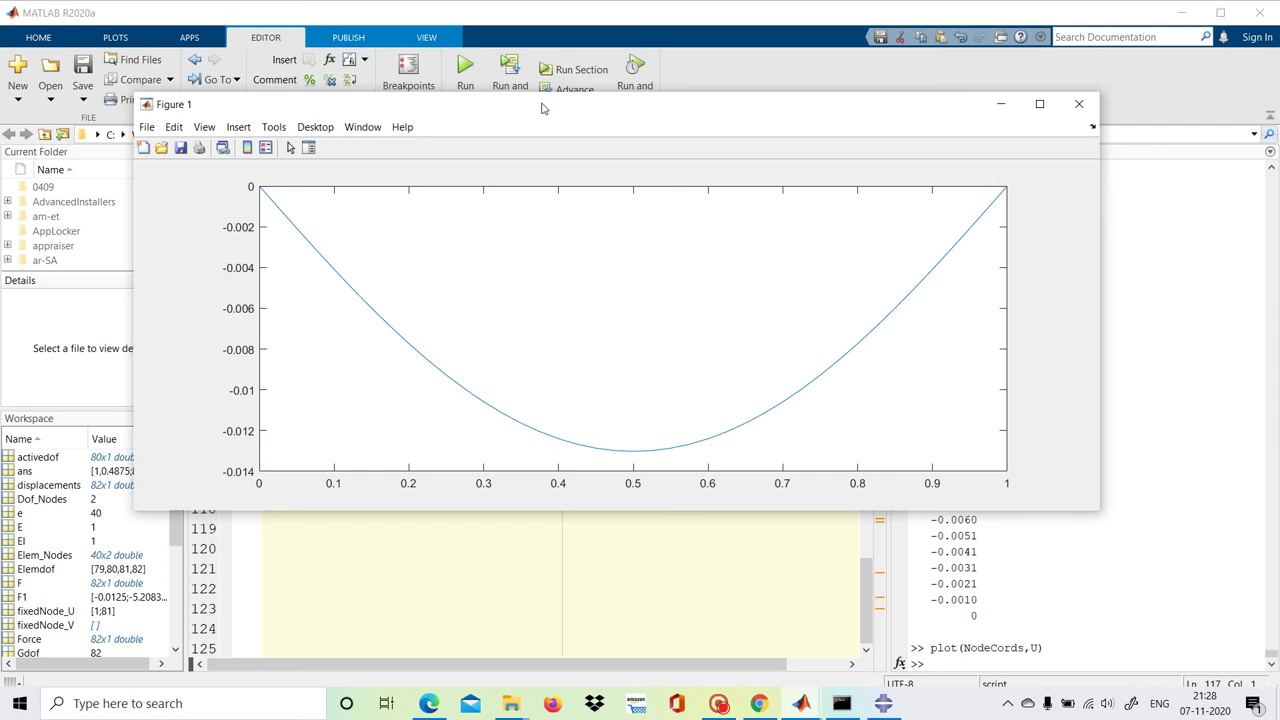
left_click_drag(542, 107, 511, 134)
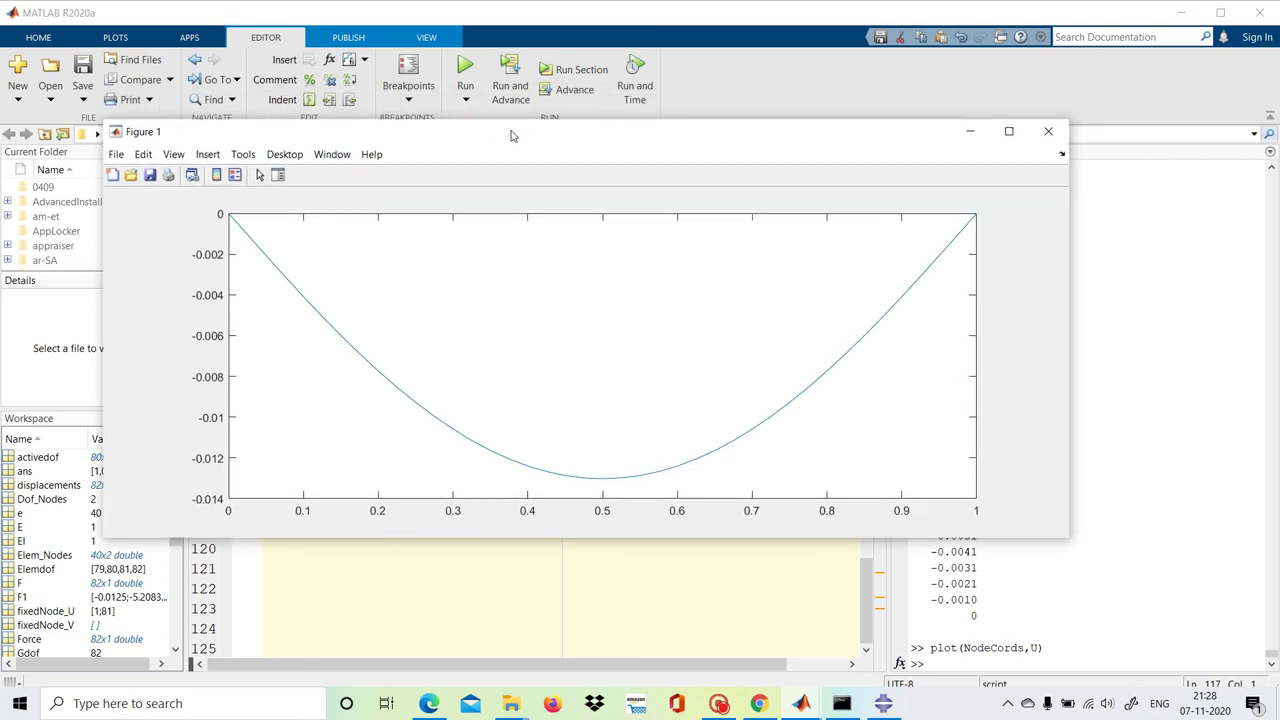
left_click(602, 481)
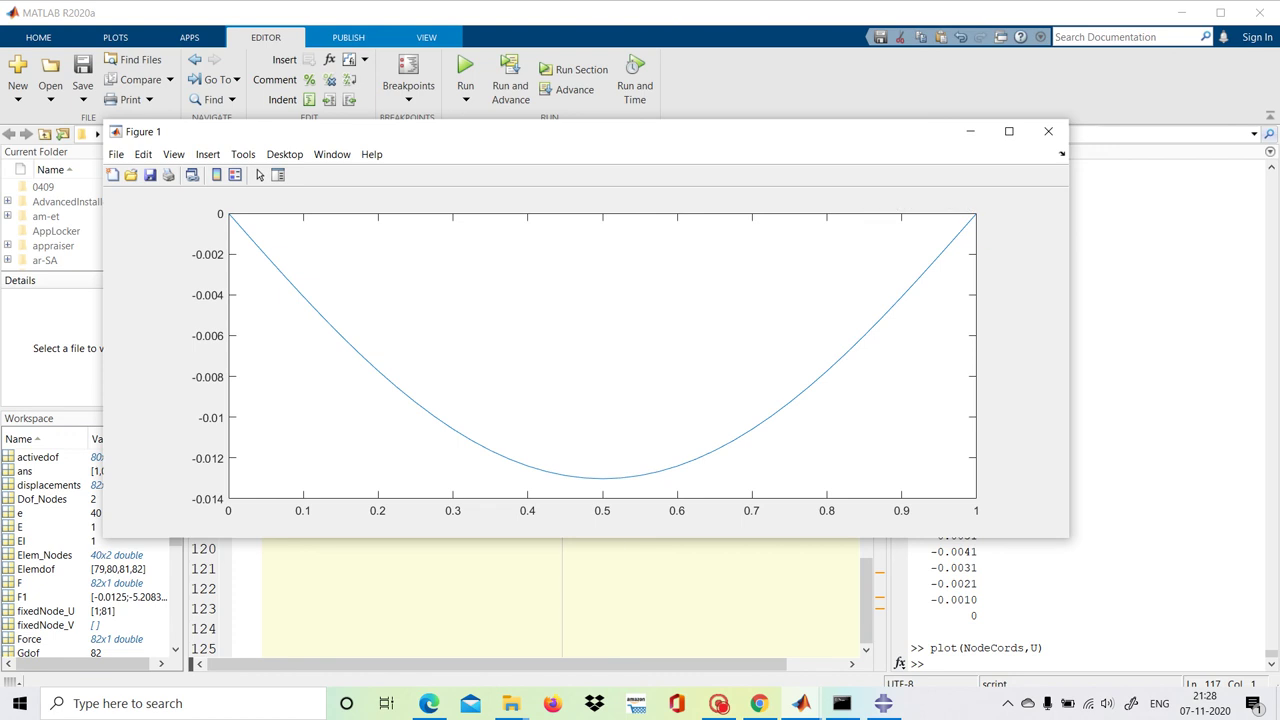
left_click_drag(563, 143, 360, 194)
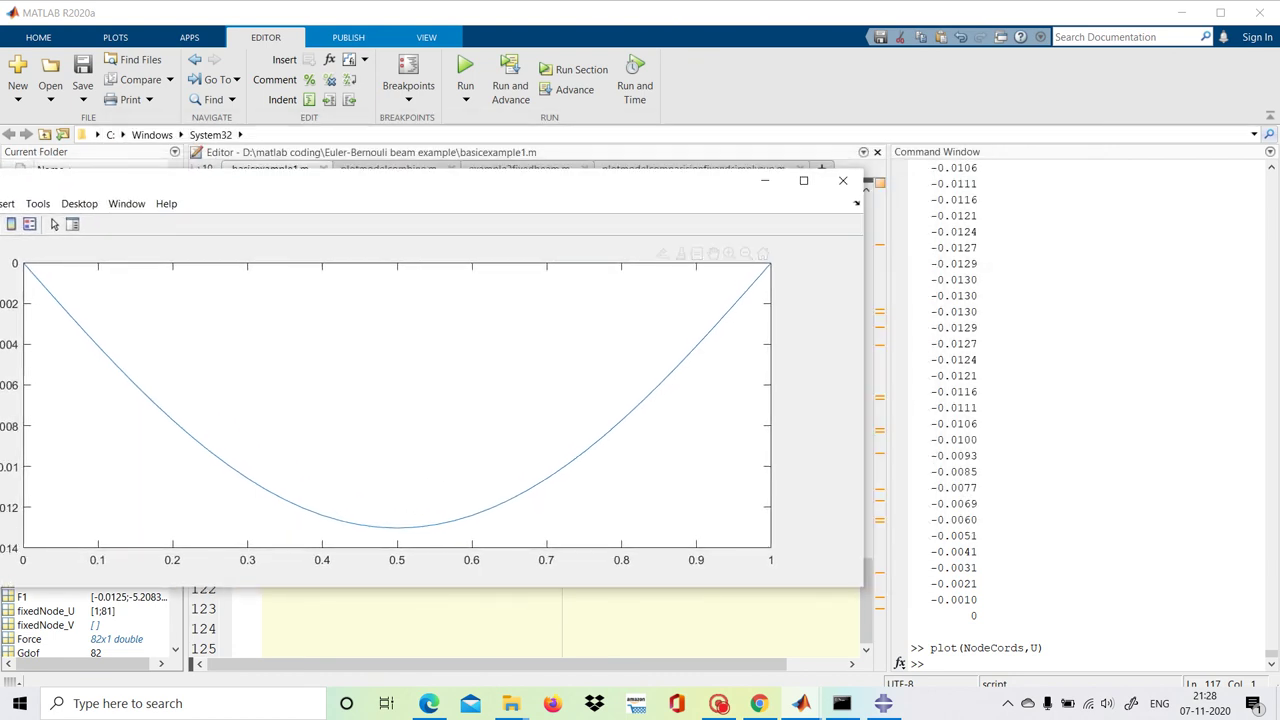
scroll(1080, 410, "up", 15)
scroll(1080, 410, "up", 5)
scroll(1080, 410, "down", 3)
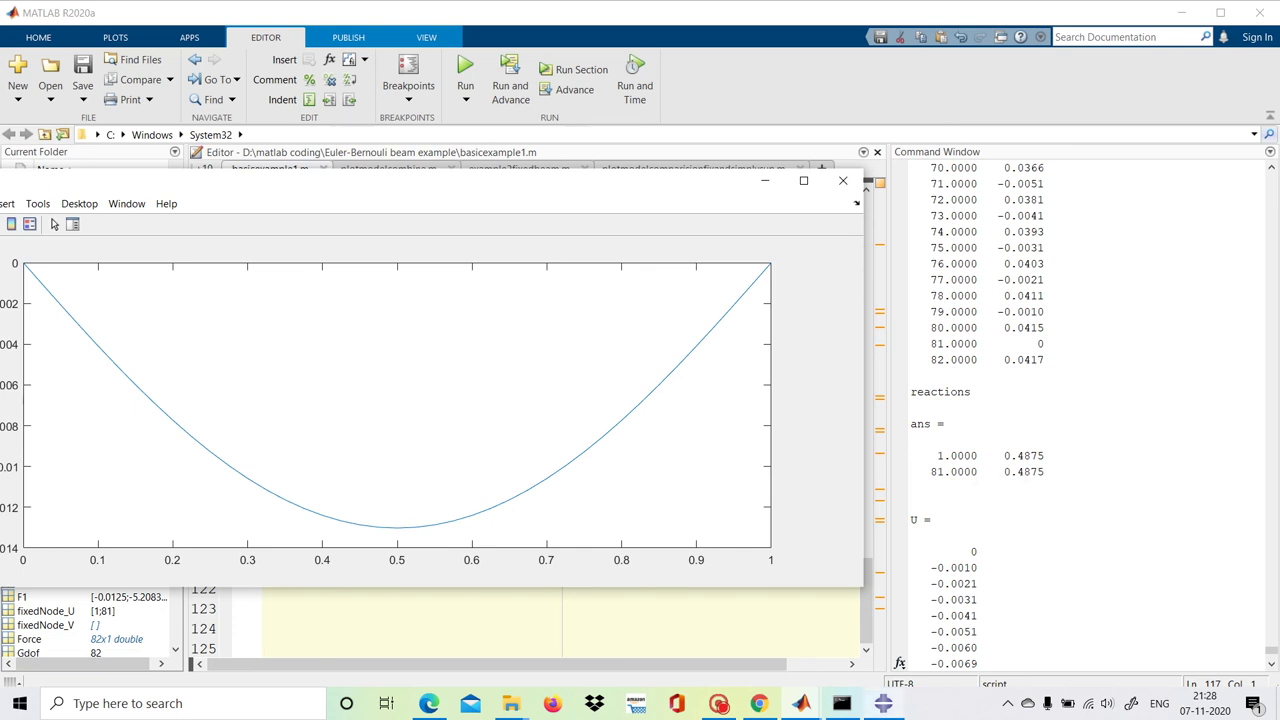
In Abaqus, change the contoured field output from RF to UT displacement
mouse_move(883, 704)
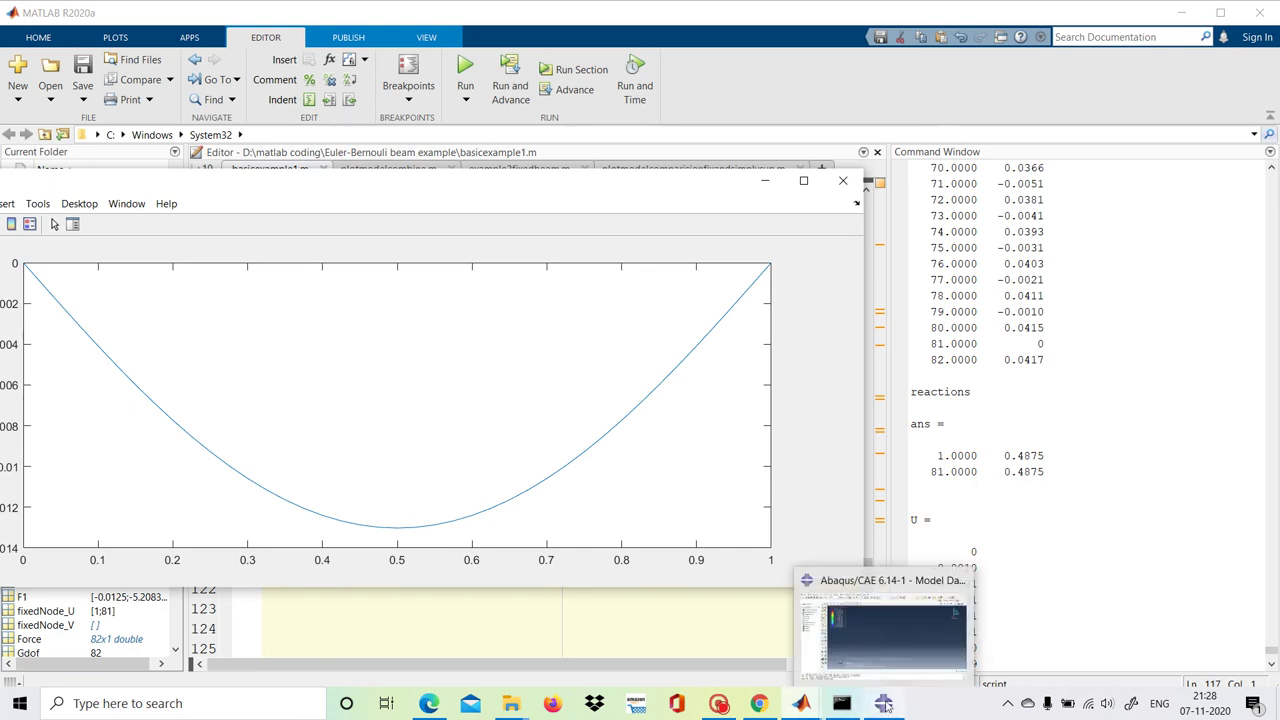
left_click(881, 634)
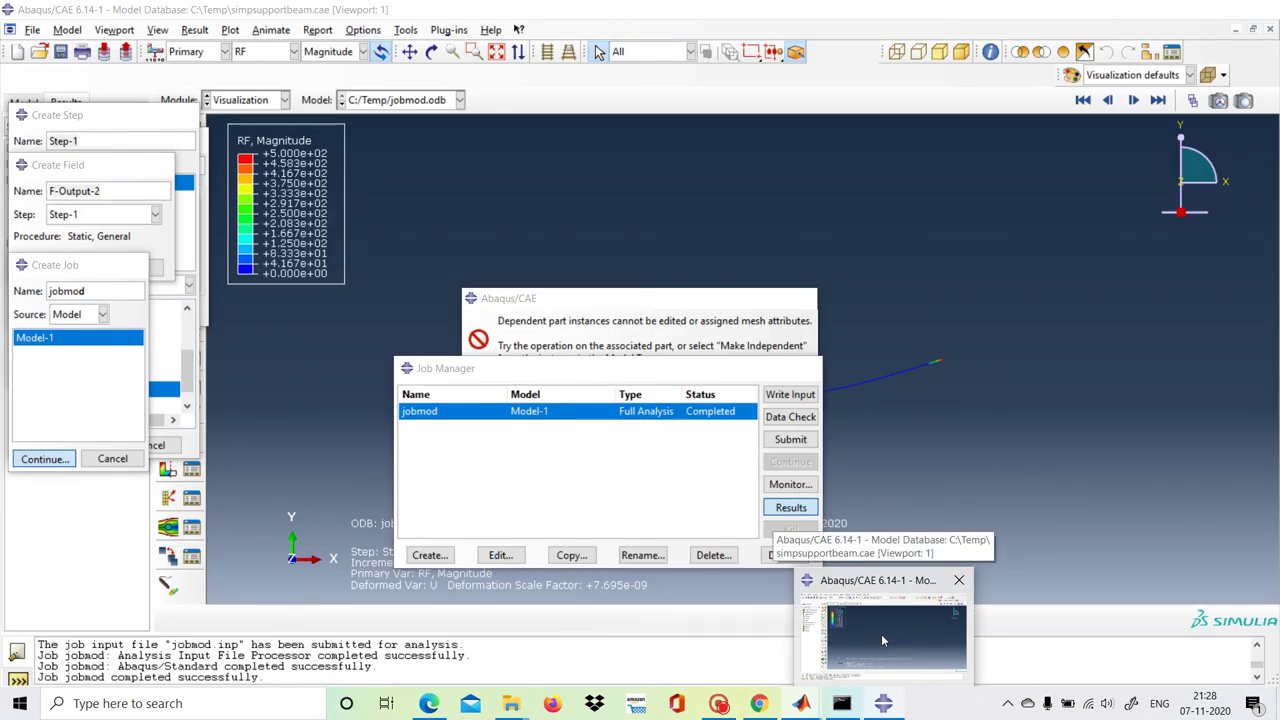
left_click(881, 634)
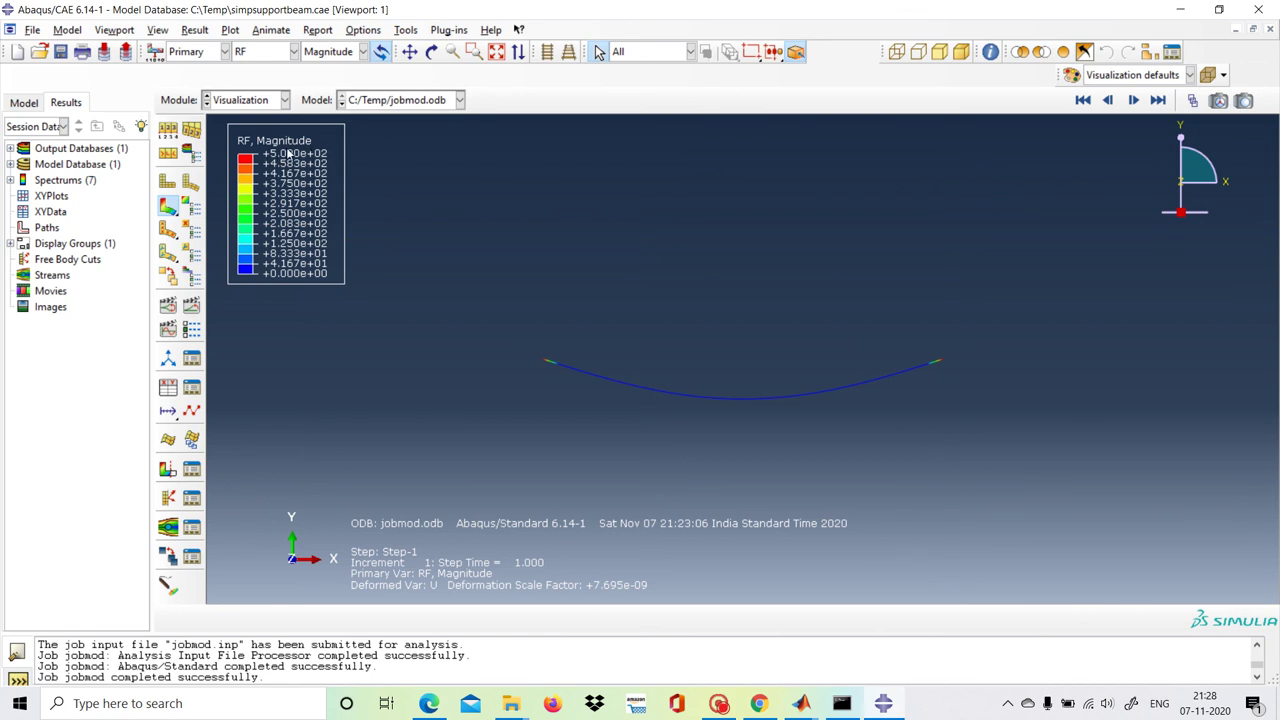
left_click(294, 51)
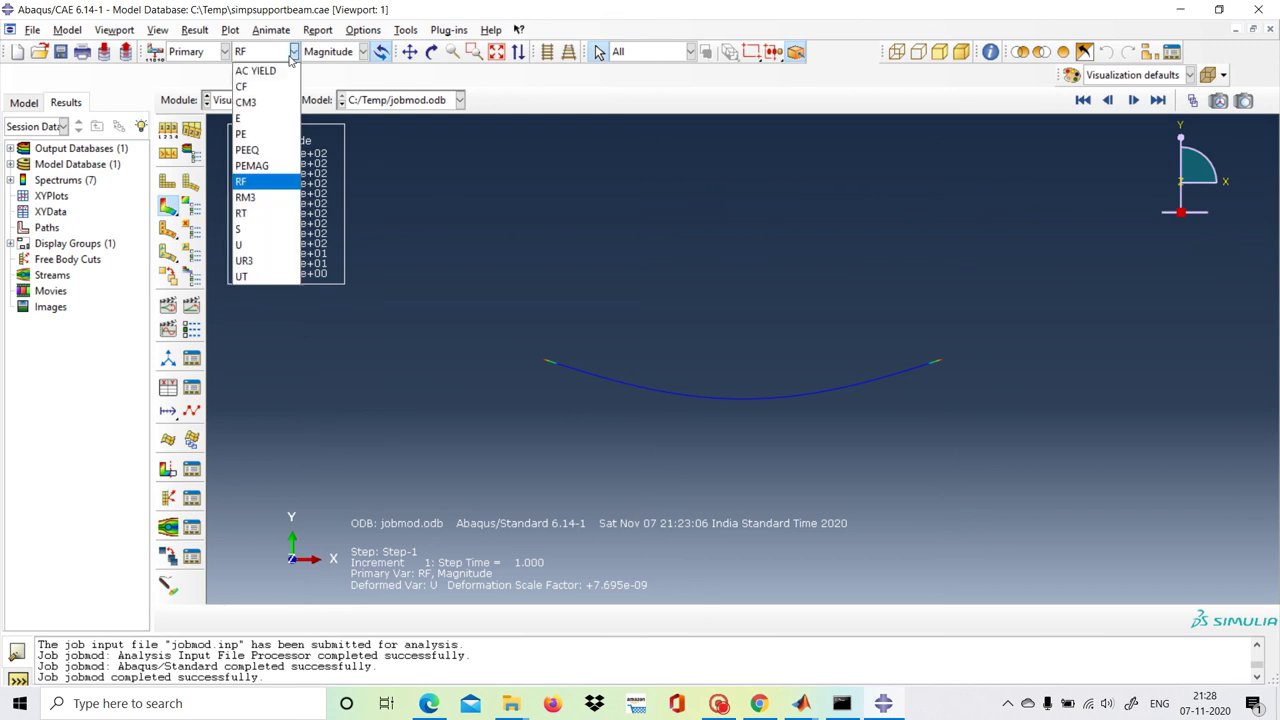
left_click(252, 276)
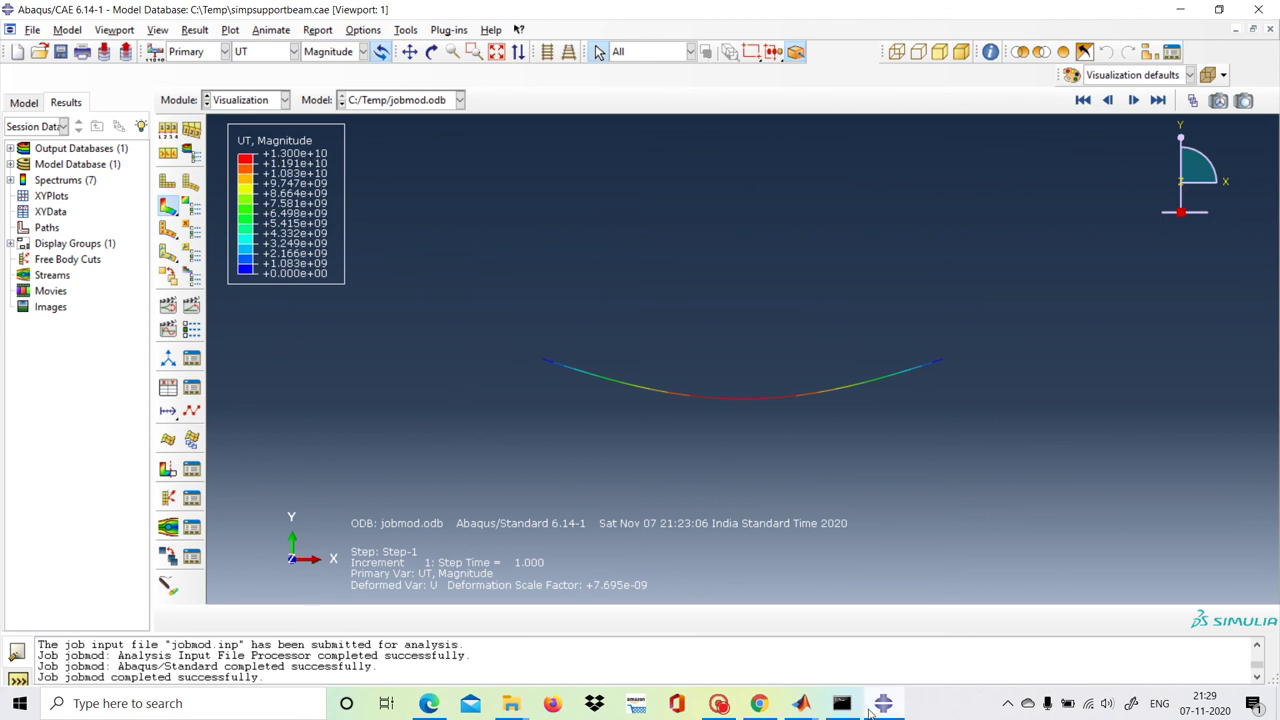
Compare with the MATLAB deflection figure, then minimize it
mouse_move(799, 707)
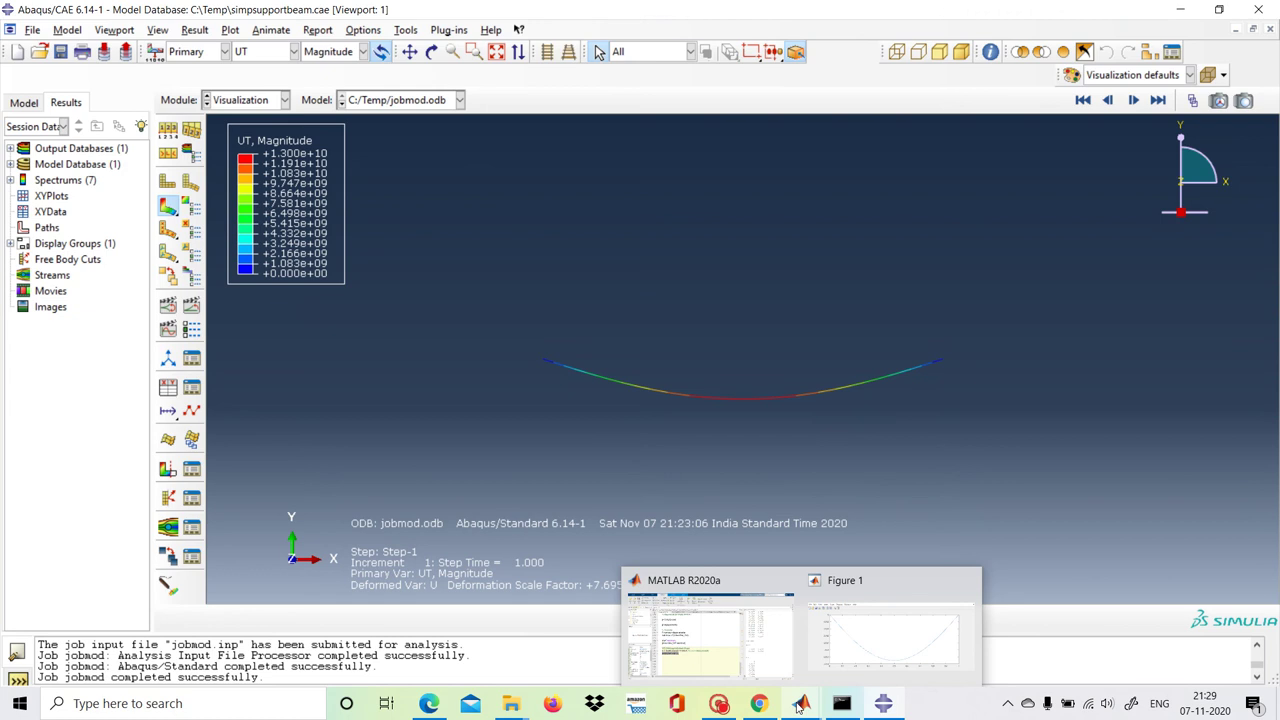
left_click(871, 643)
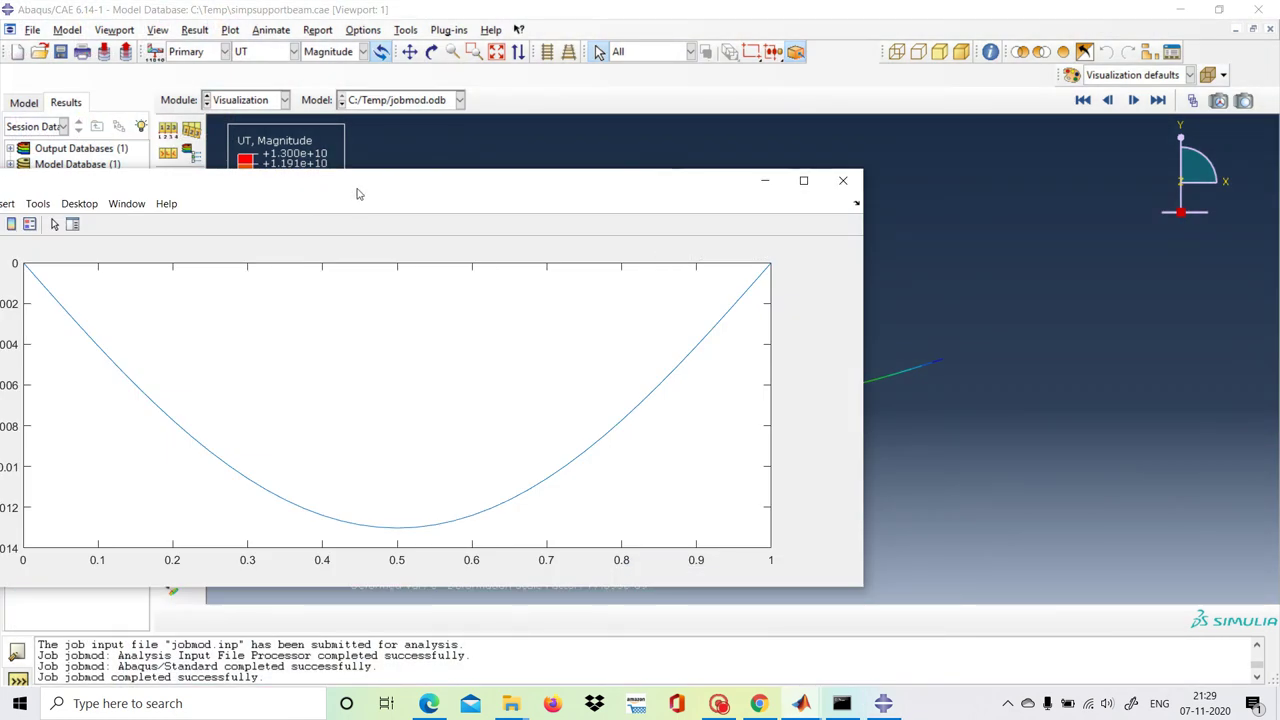
left_click_drag(358, 193, 486, 193)
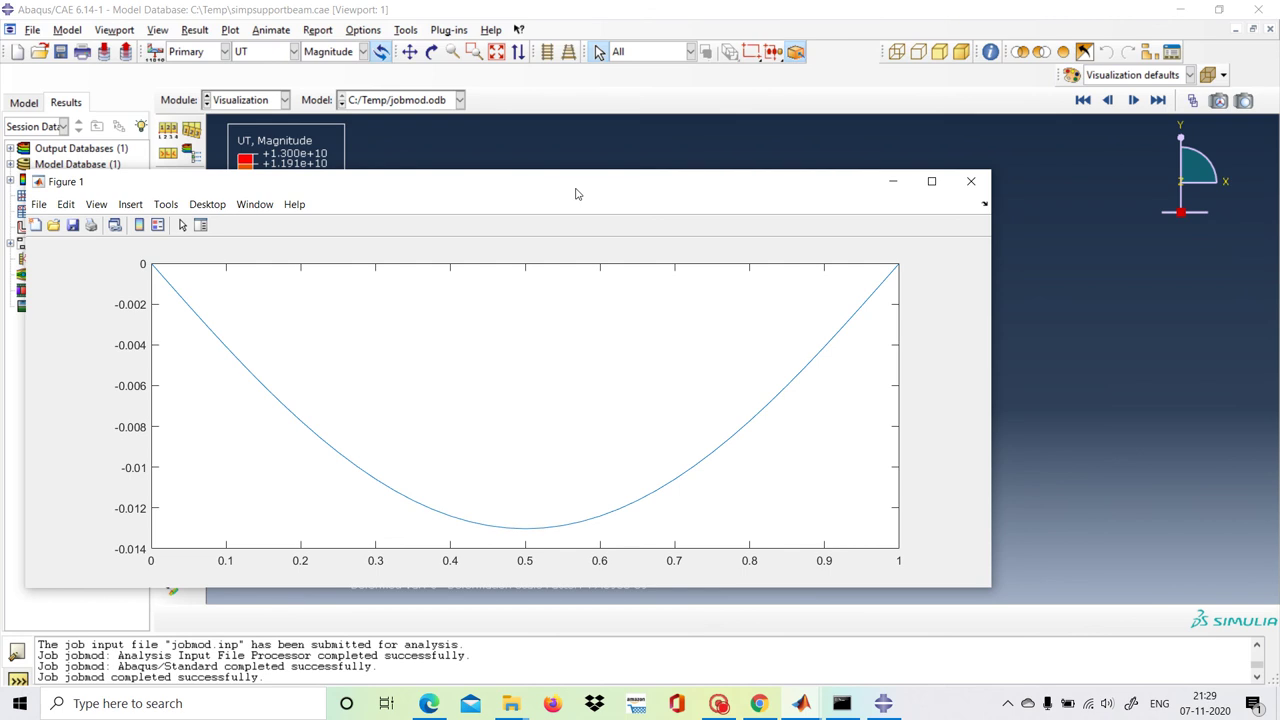
left_click_drag(580, 191, 620, 189)
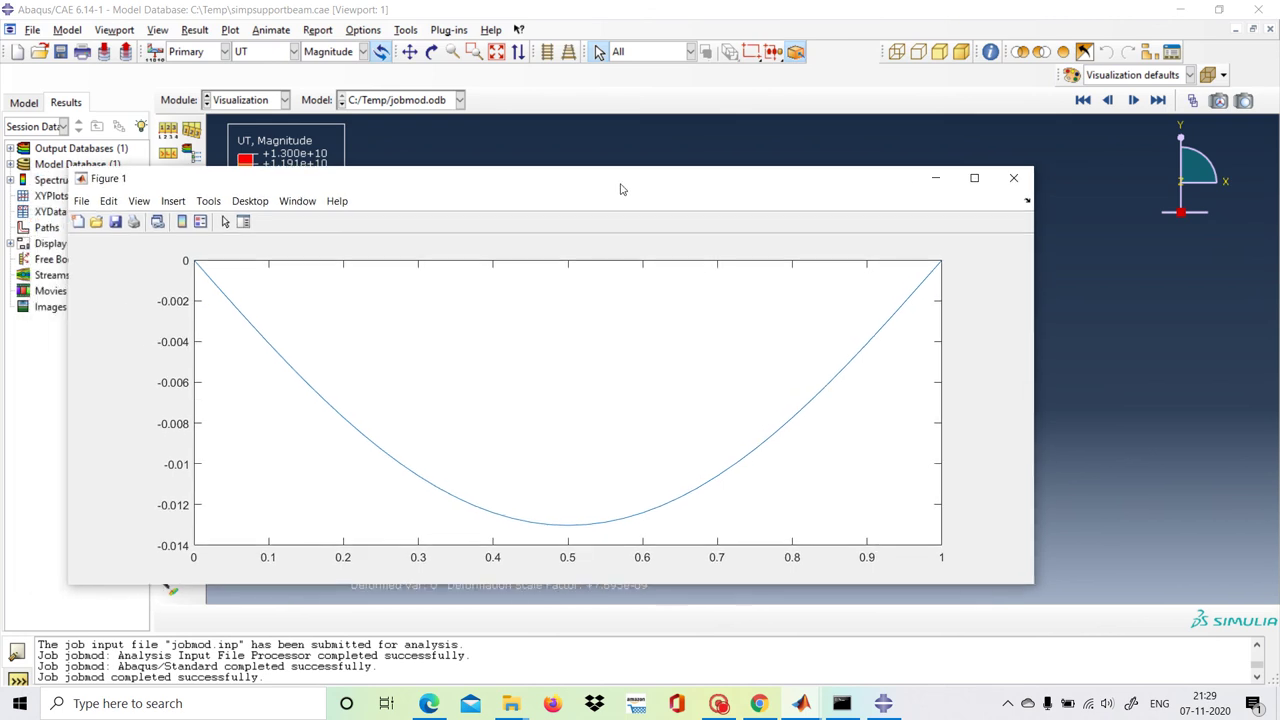
left_click(932, 179)
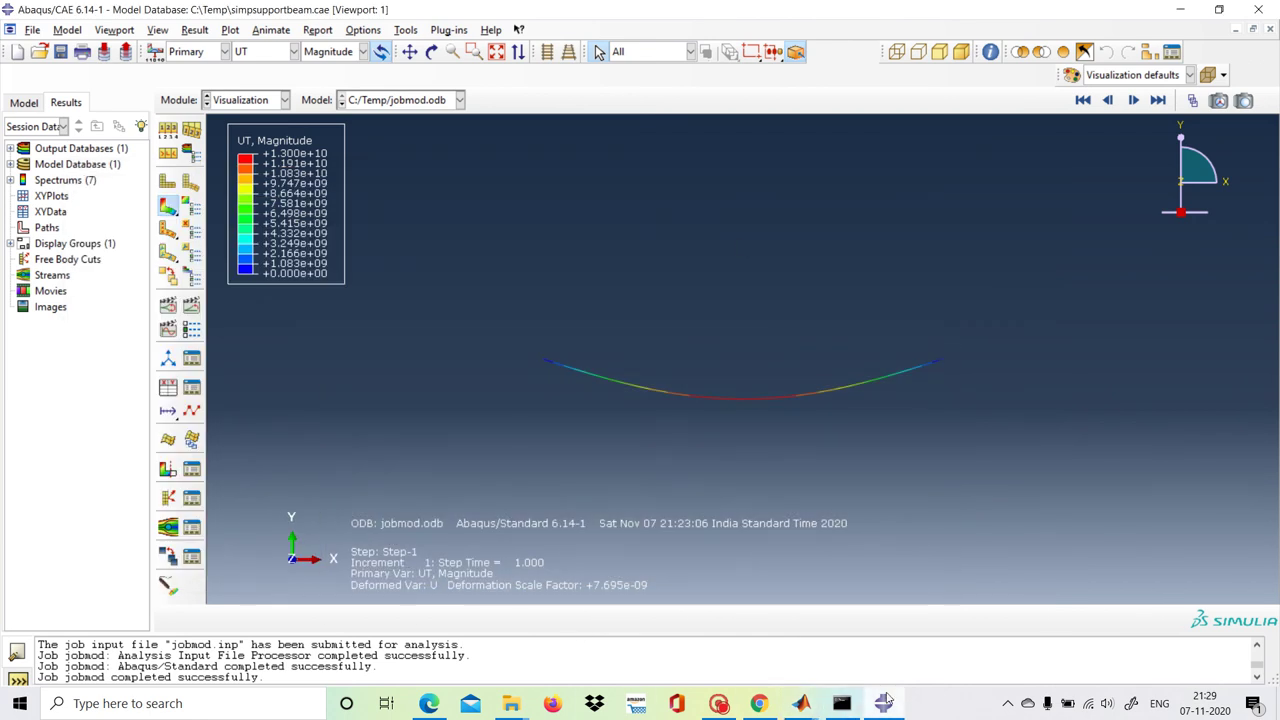
mouse_move(884, 706)
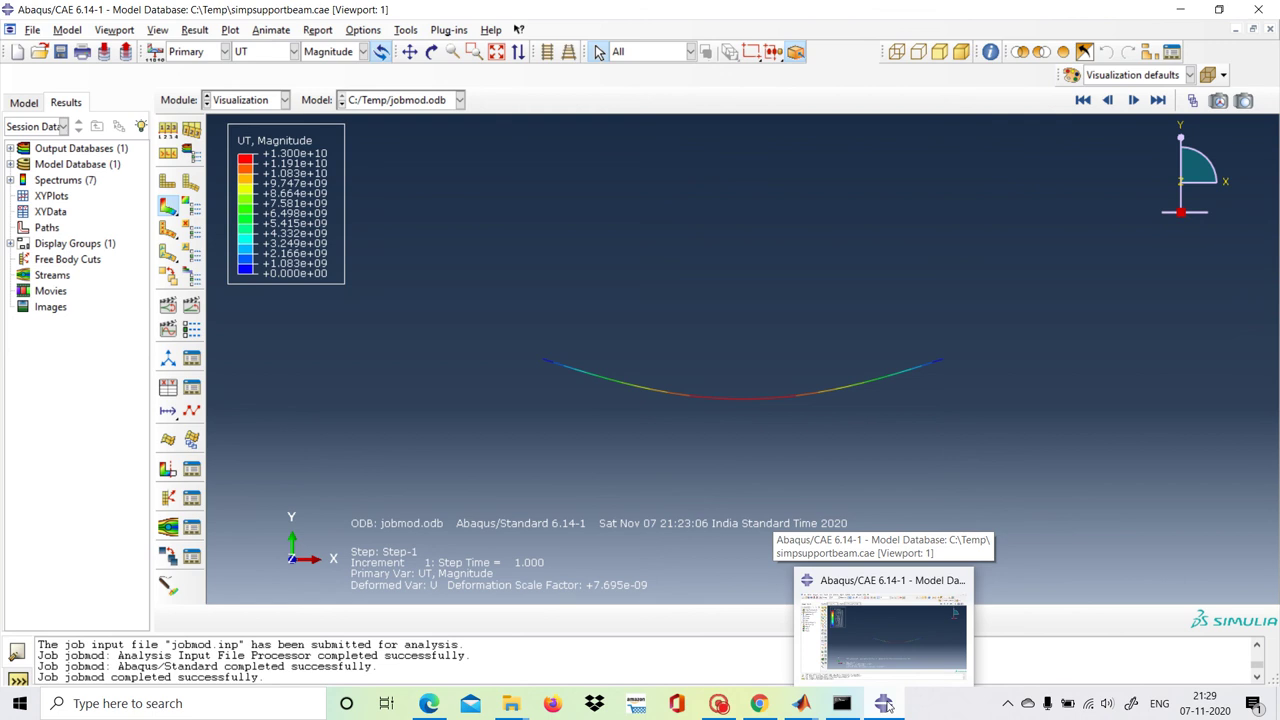
left_click(884, 703)
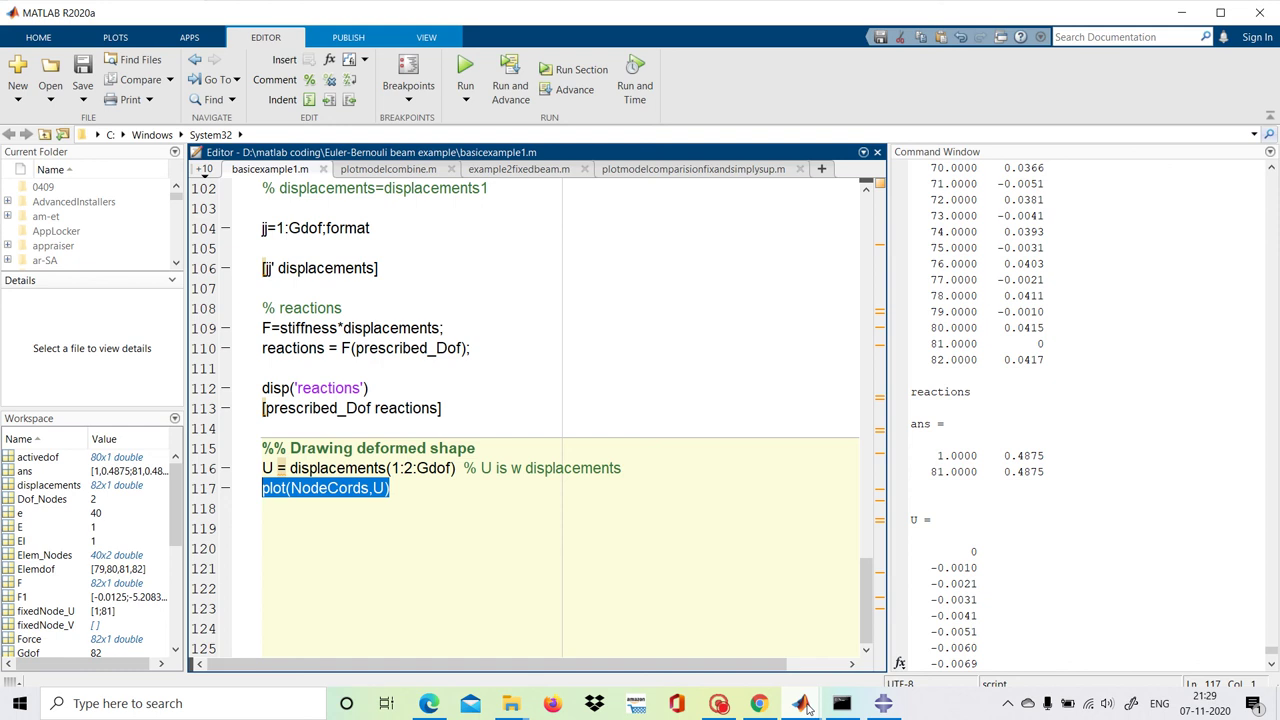
mouse_move(802, 703)
mouse_move(718, 706)
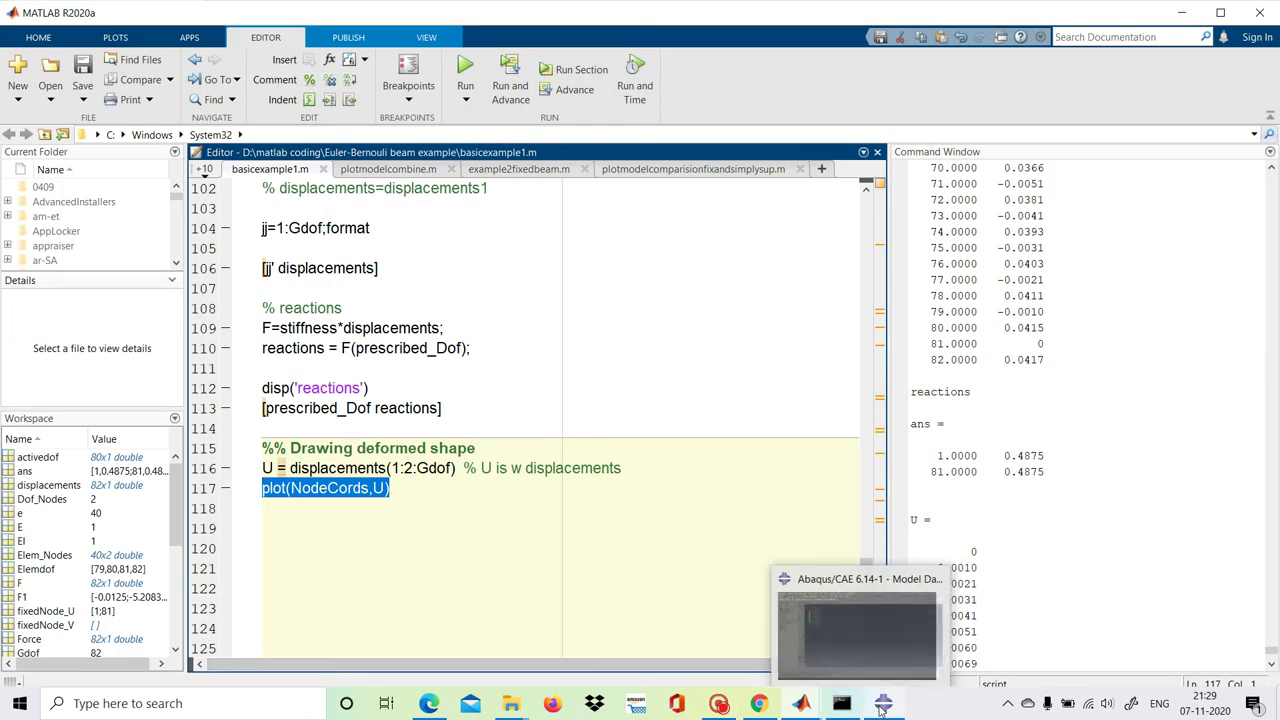
left_click(866, 708)
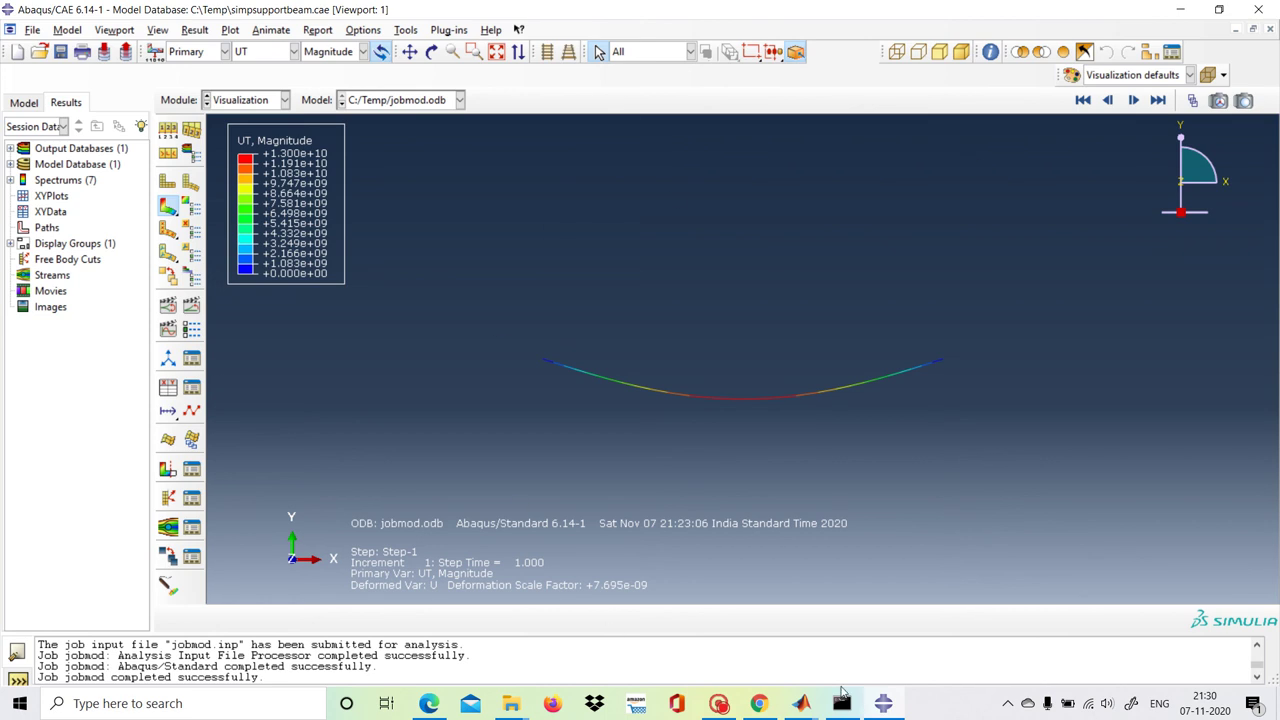
left_click(719, 703)
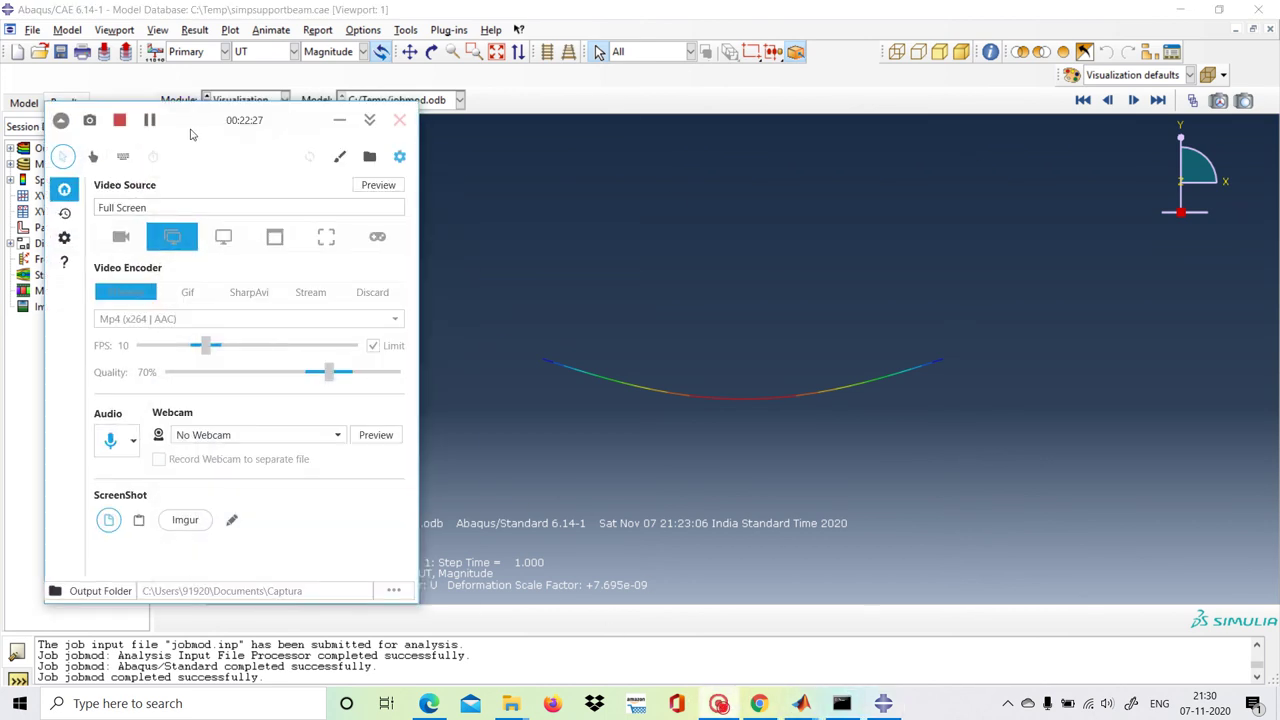